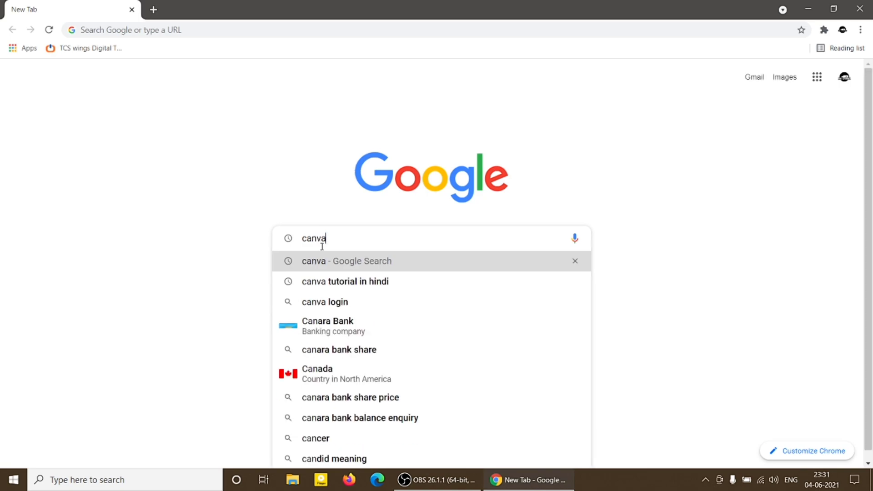
Search Google for canva and open the official Canva website from the results.
{"action": "key", "text": "Return"}
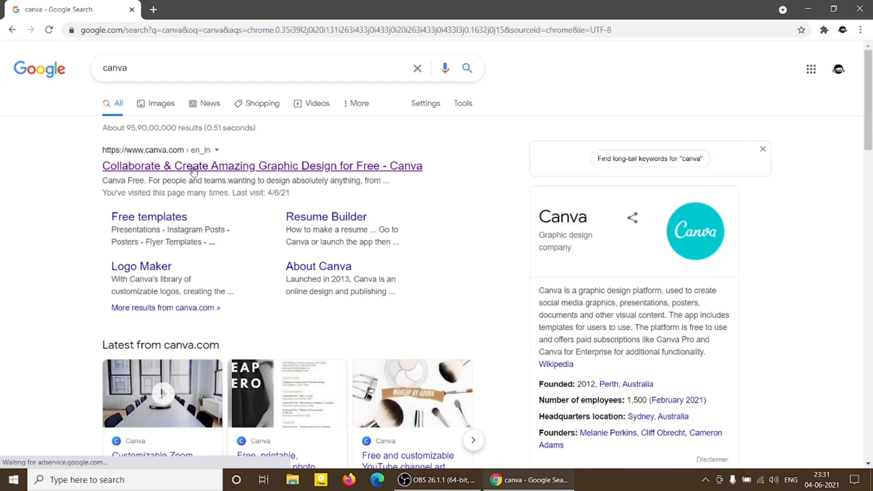
{"action": "left_click", "coordinate": [194, 169]}
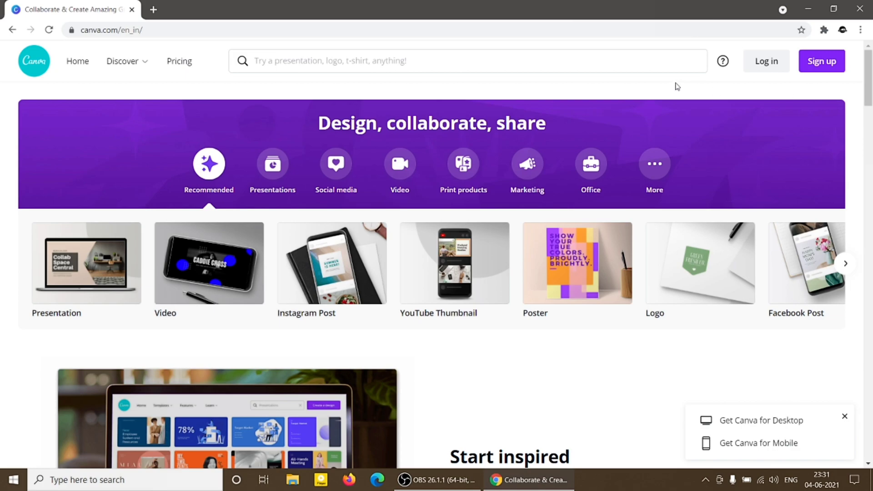
Open the option to sign up with Google, and log in with an existing Google account instead.
{"action": "left_click", "coordinate": [827, 65]}
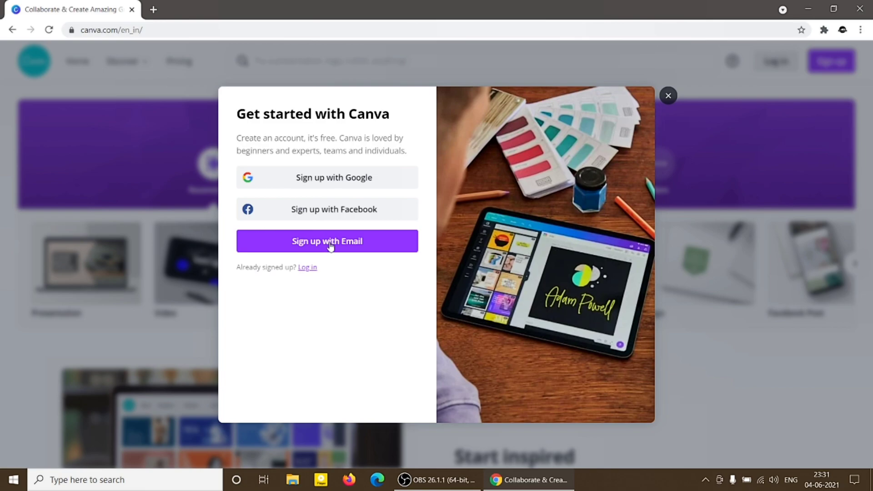
{"action": "left_click", "coordinate": [328, 180]}
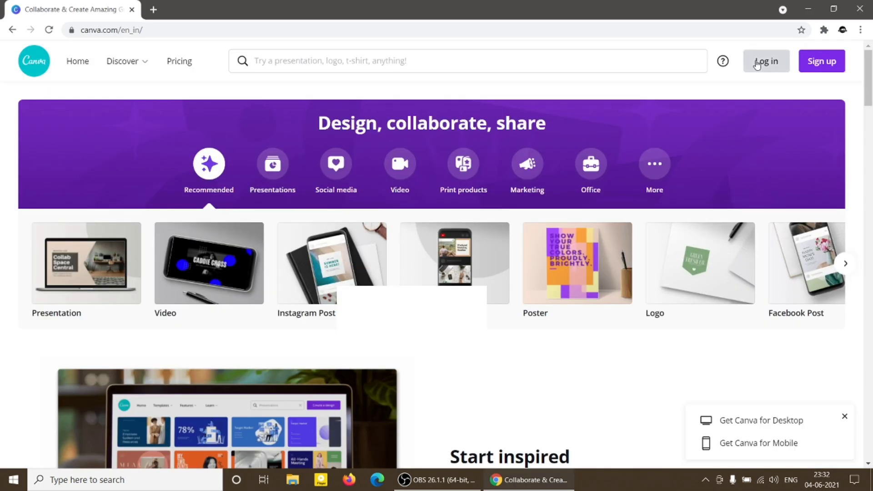
{"action": "left_click", "coordinate": [757, 61]}
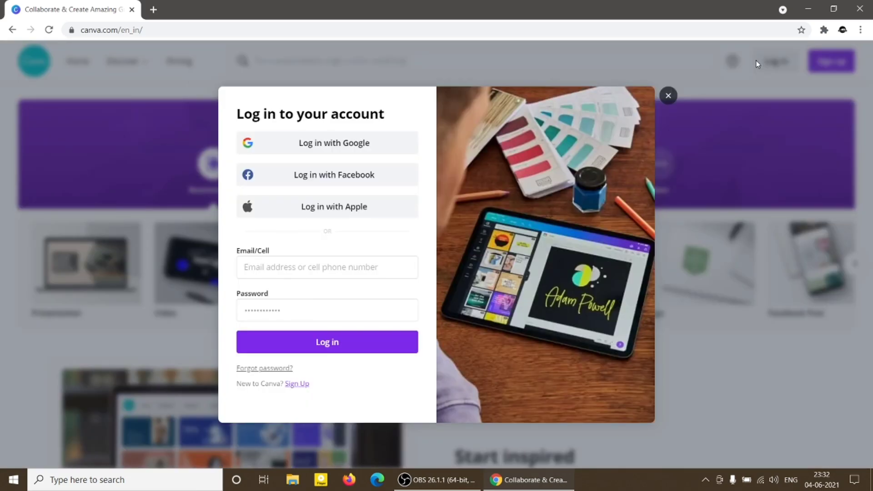
{"action": "left_click", "coordinate": [297, 151]}
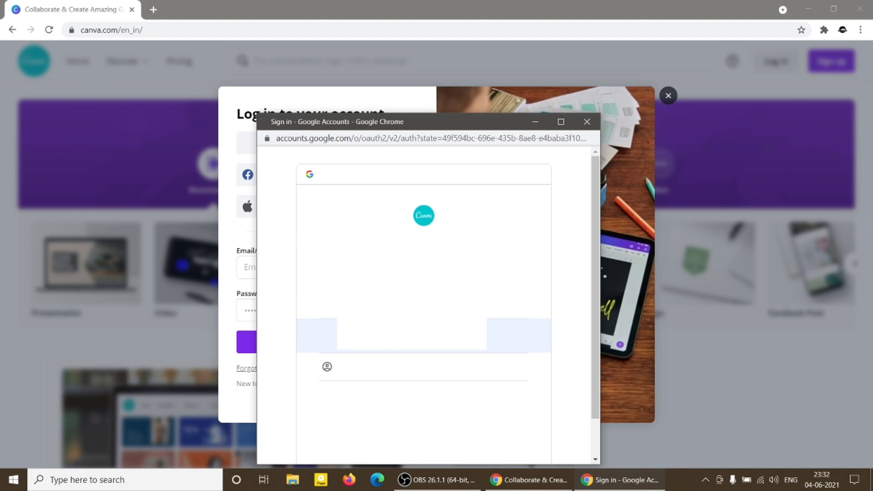
{"action": "left_click", "coordinate": [381, 340]}
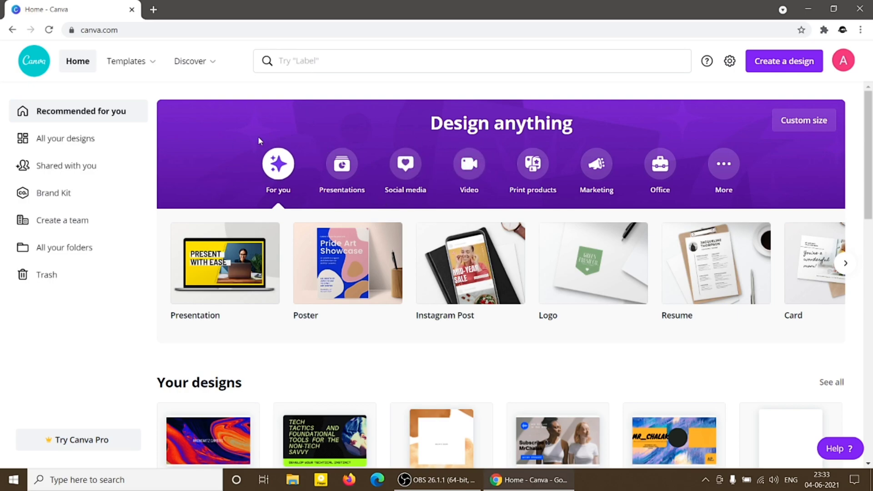
Enter "youtube thumbnail" in the site search to look up matching design types.
{"action": "mouse_move", "coordinate": [124, 65]}
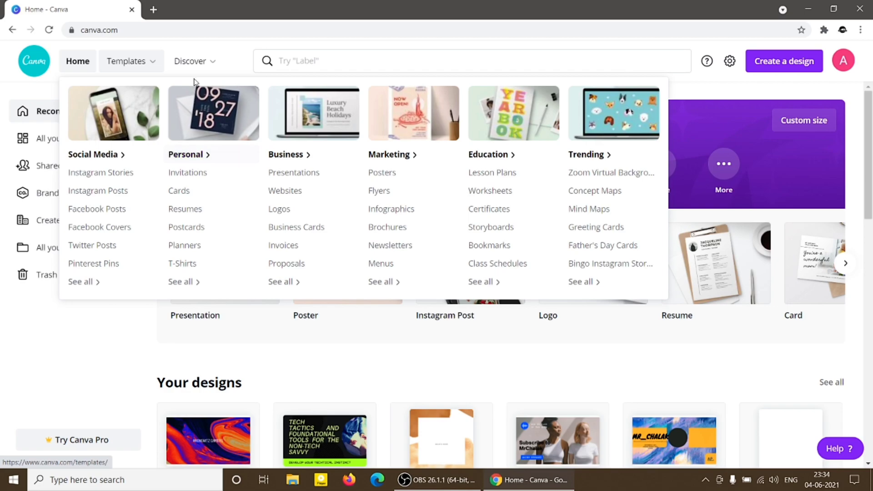
{"action": "mouse_move", "coordinate": [193, 66]}
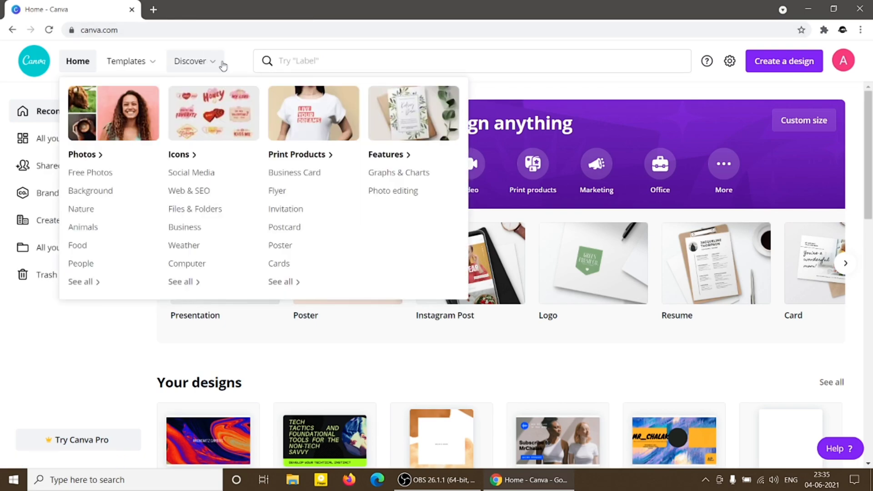
{"action": "left_click", "coordinate": [285, 59]}
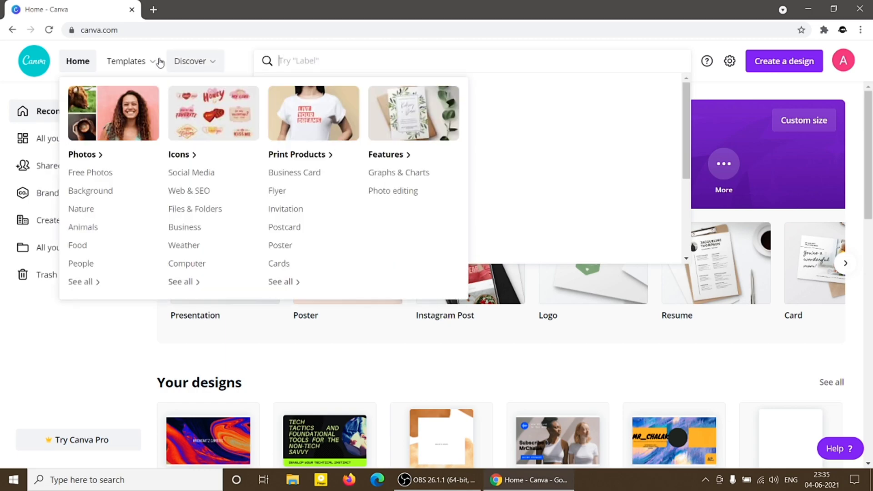
{"action": "mouse_move", "coordinate": [154, 61]}
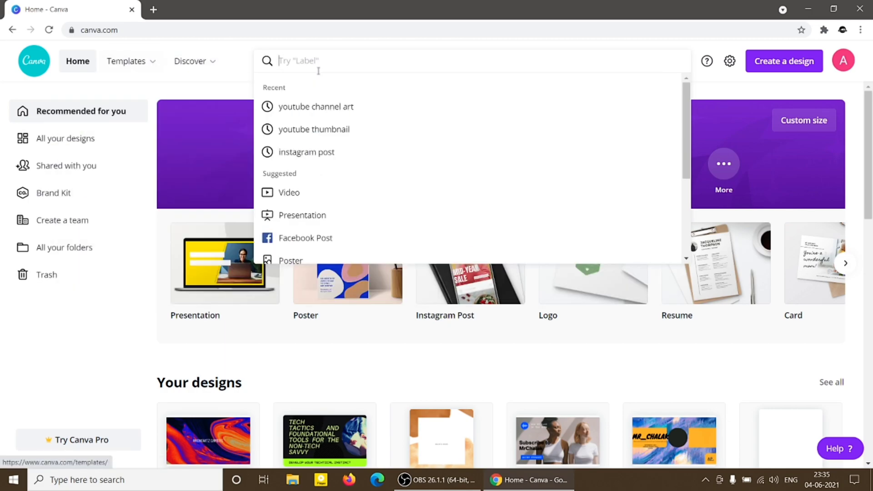
{"action": "type", "text": "y"}
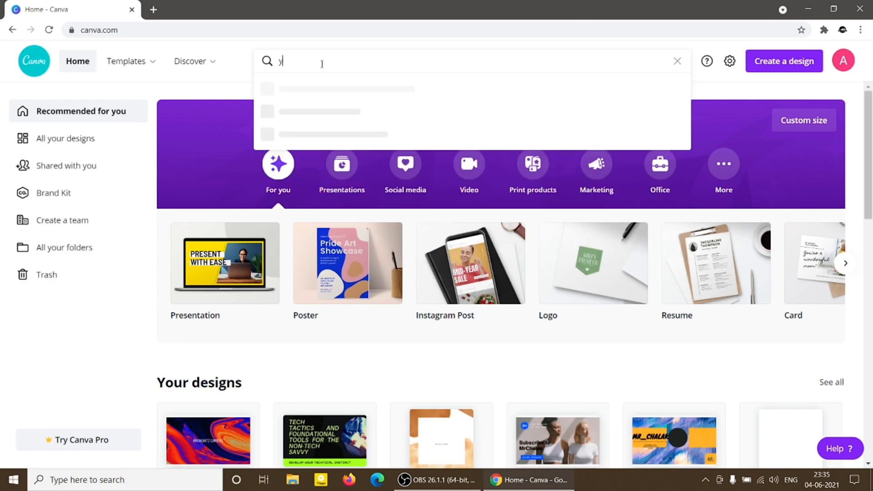
{"action": "type", "text": "outube"}
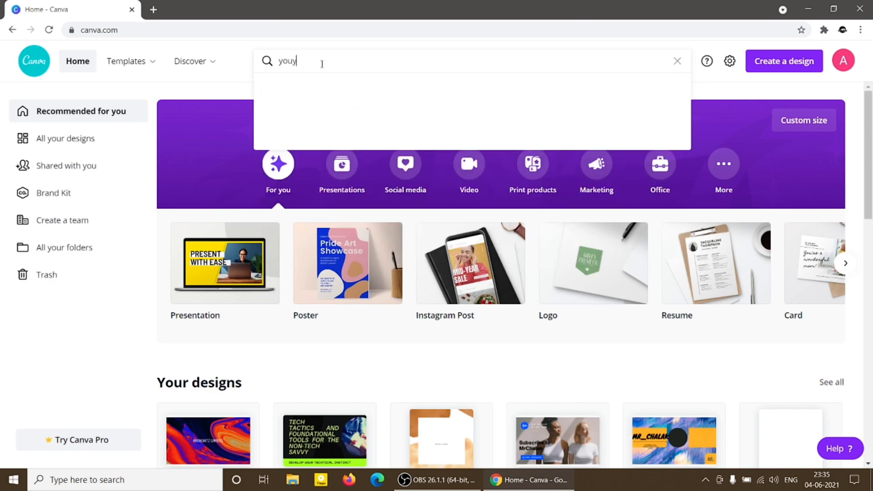
{"action": "type", "text": " thumbnail"}
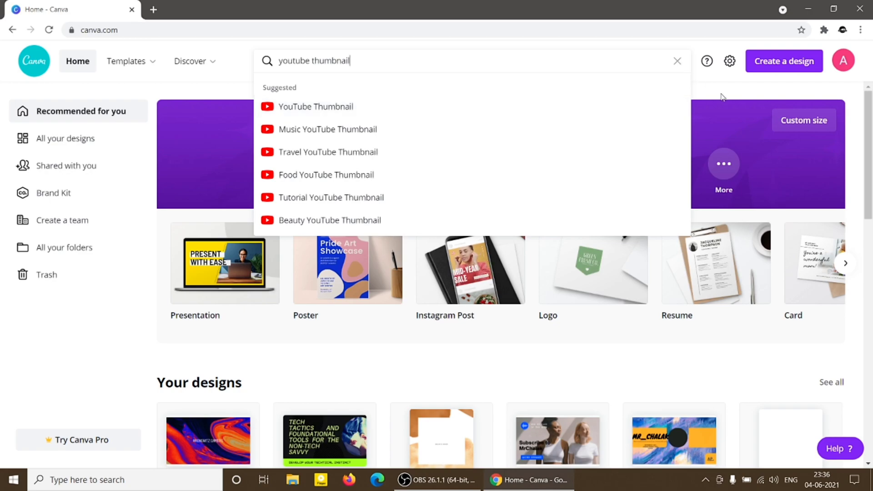
{"action": "left_click", "coordinate": [792, 128]}
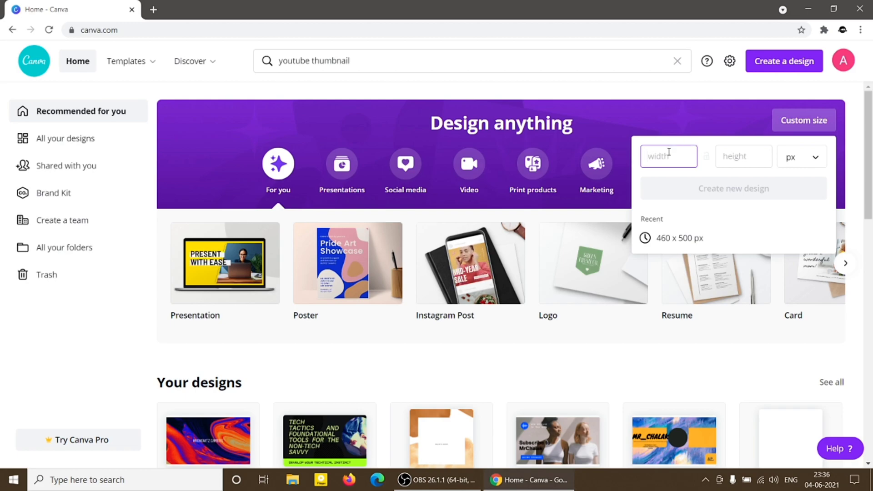
{"action": "type", "text": "177"}
{"action": "left_click", "coordinate": [734, 156]}
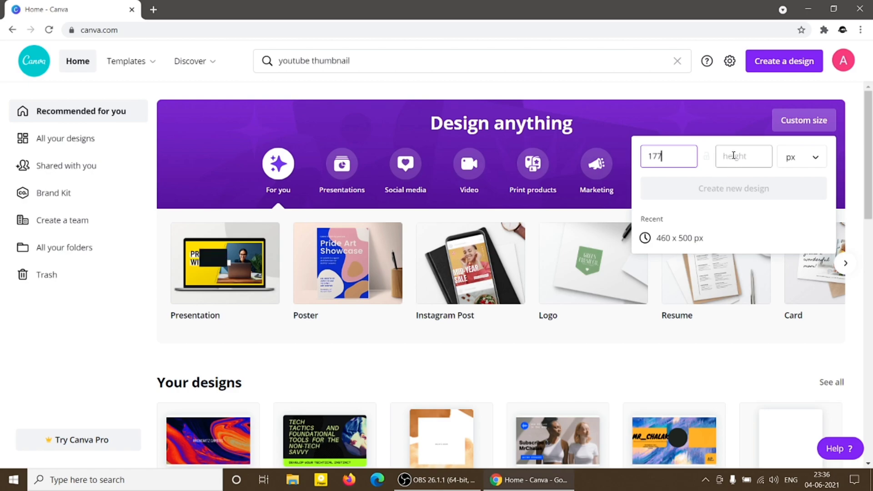
{"action": "type", "text": "673"}
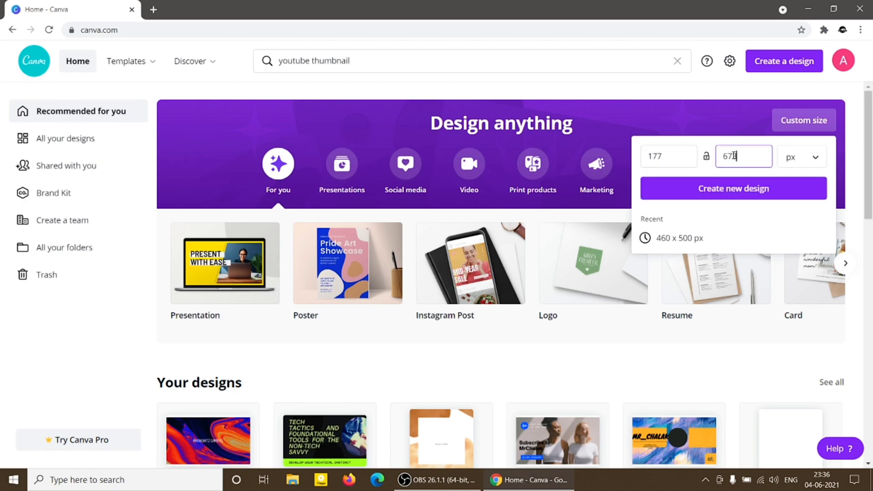
{"action": "left_click", "coordinate": [799, 164]}
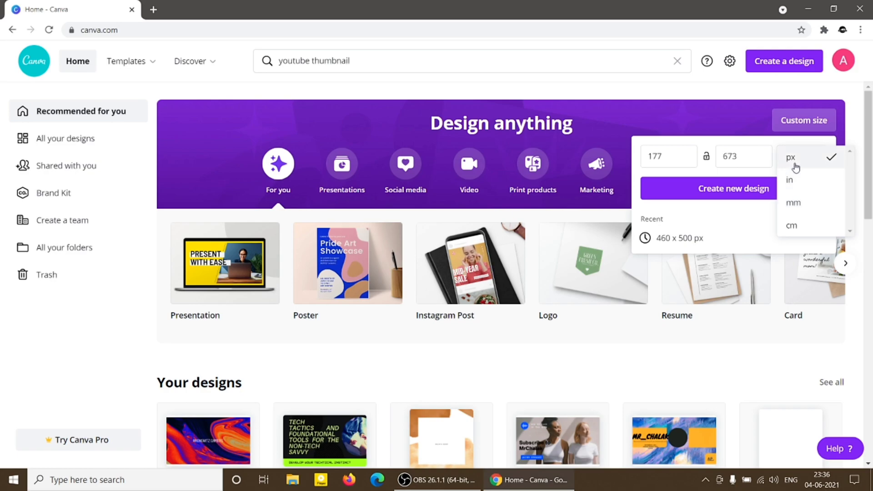
{"action": "left_click", "coordinate": [661, 121]}
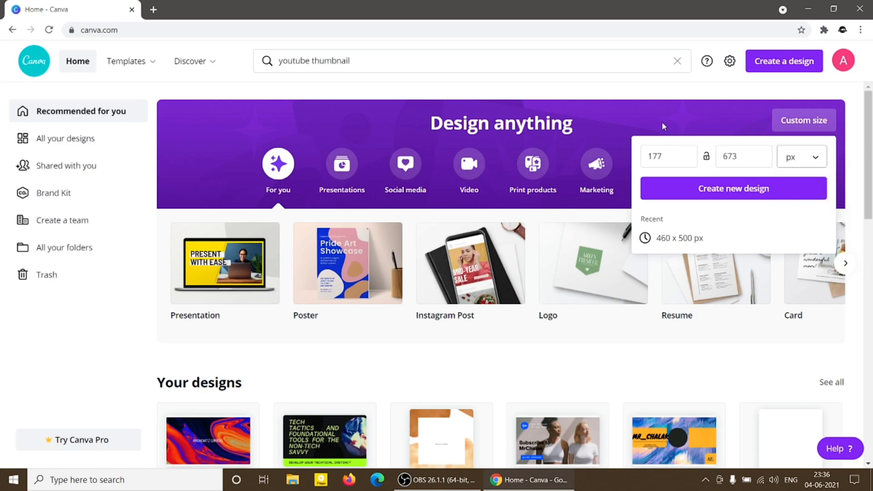
{"action": "left_click", "coordinate": [662, 122]}
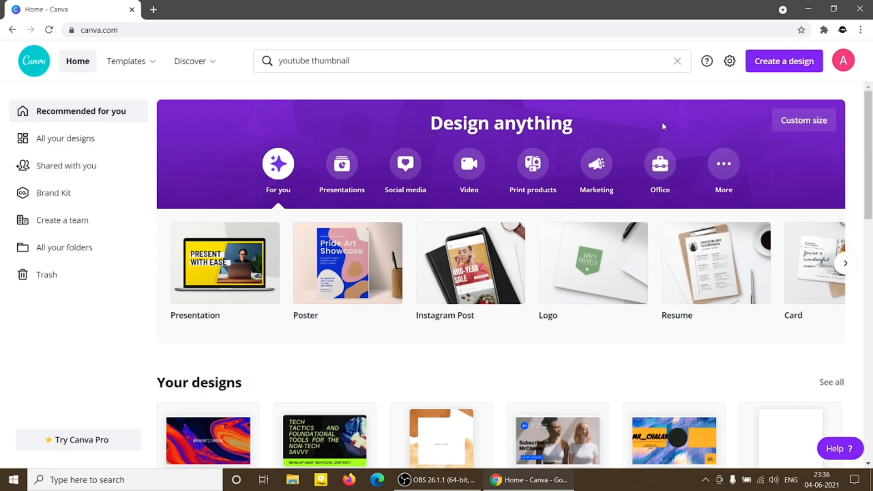
{"action": "left_click", "coordinate": [730, 63]}
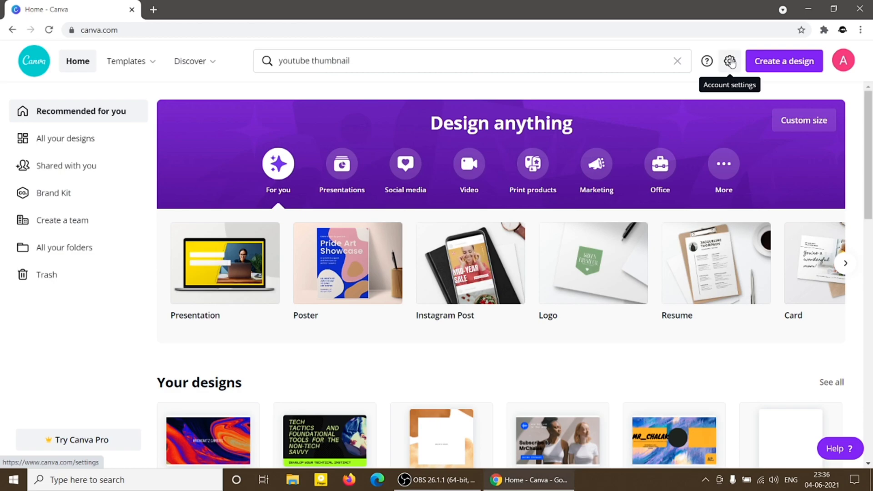
Examine the list of suggested design types available for creating a new design.
{"action": "left_click", "coordinate": [767, 64]}
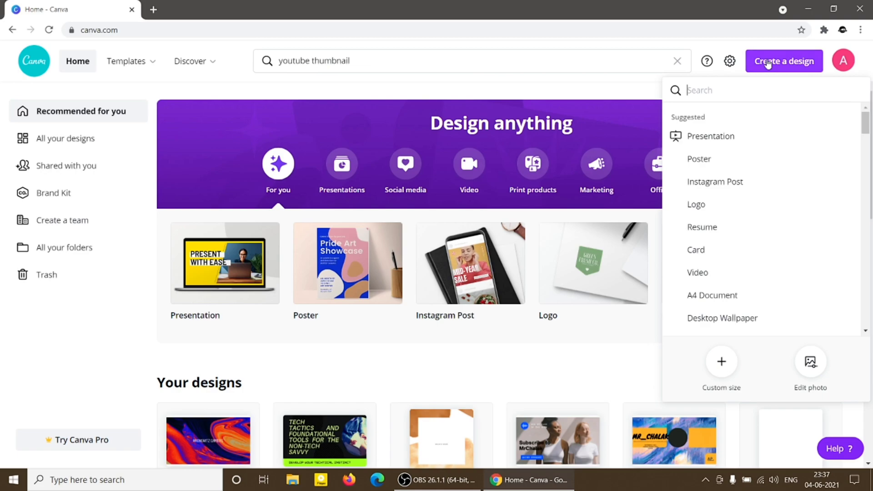
{"action": "scroll", "coordinate": [743, 146], "scroll_direction": "down", "scroll_amount": 1}
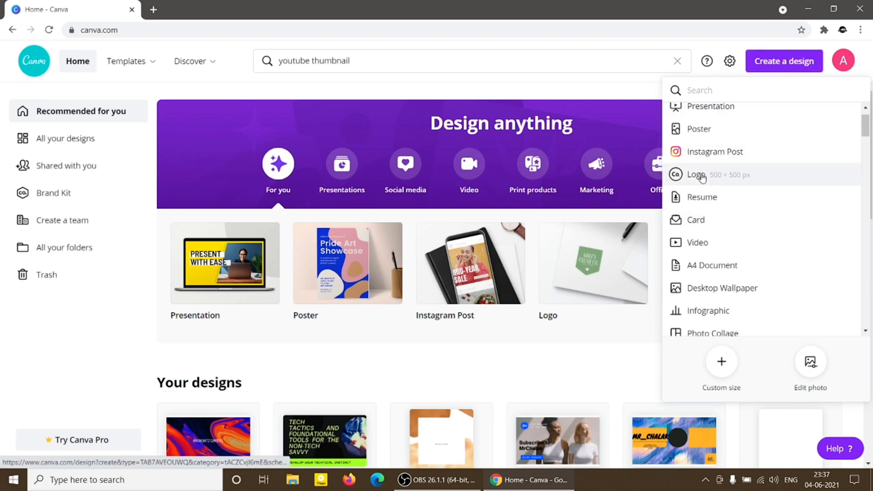
{"action": "scroll", "coordinate": [703, 195], "scroll_direction": "down", "scroll_amount": 5}
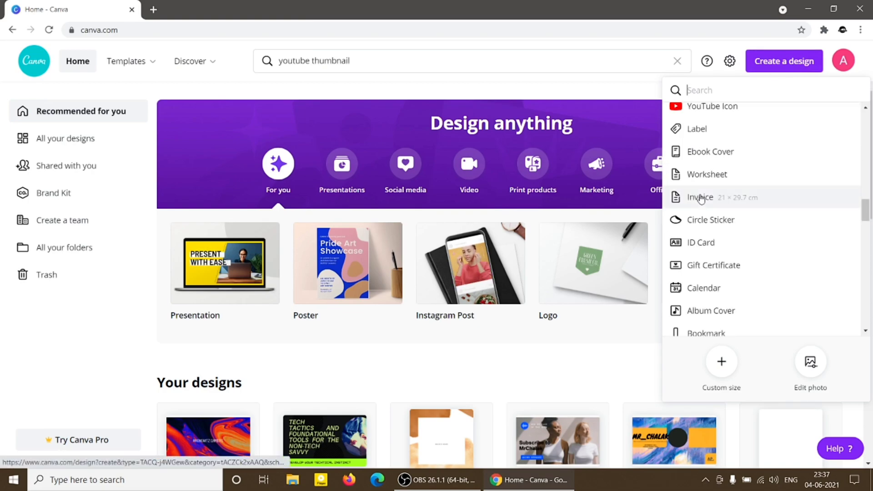
{"action": "scroll", "coordinate": [701, 200], "scroll_direction": "up", "scroll_amount": 6}
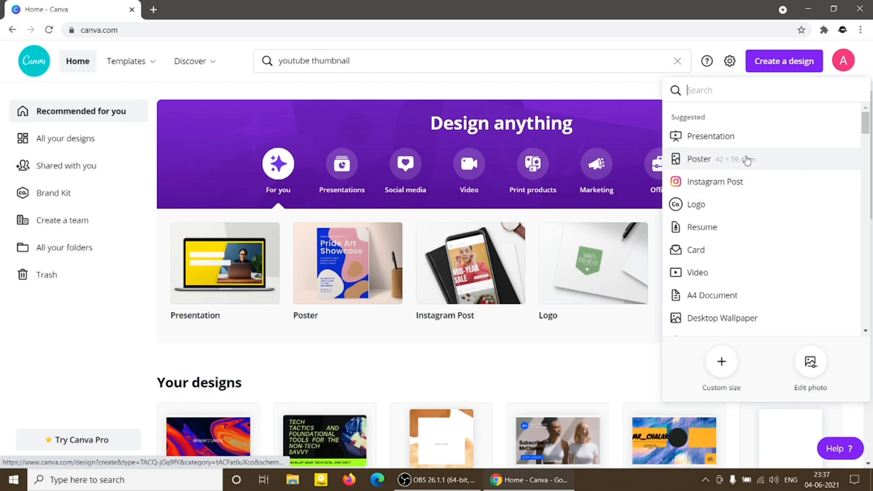
{"action": "left_click", "coordinate": [328, 103]}
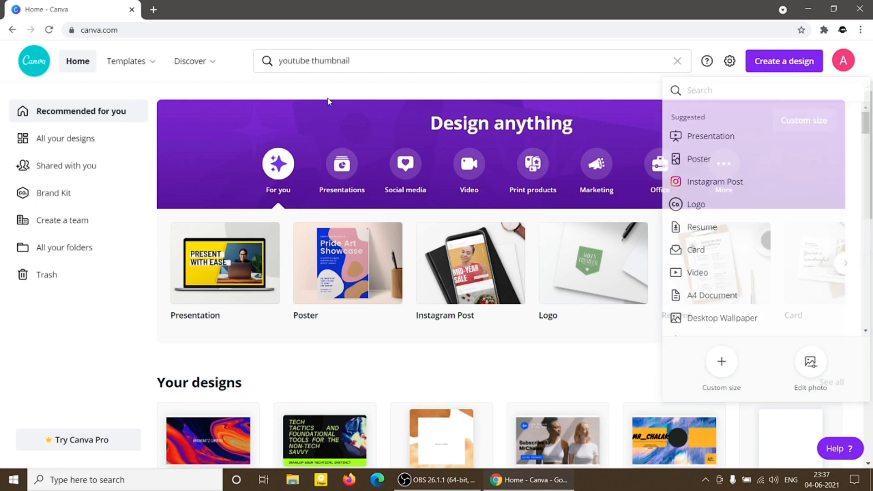
Look over the recommended design formats and the recent designs on the home page.
{"action": "scroll", "coordinate": [308, 142], "scroll_direction": "down", "scroll_amount": 1}
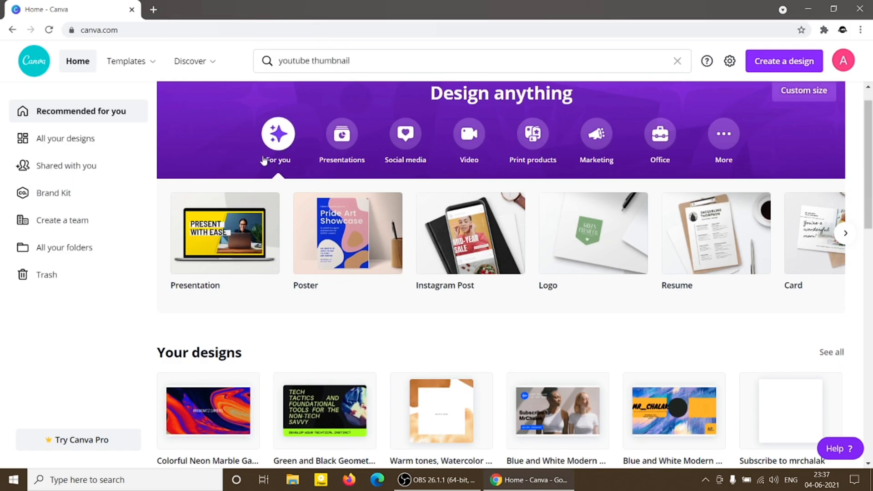
{"action": "mouse_move", "coordinate": [271, 244]}
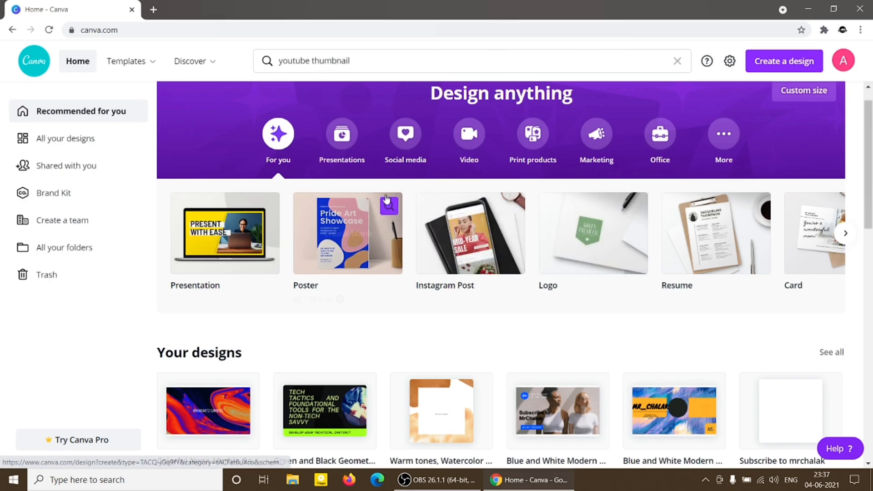
{"action": "scroll", "coordinate": [359, 255], "scroll_direction": "up", "scroll_amount": 1}
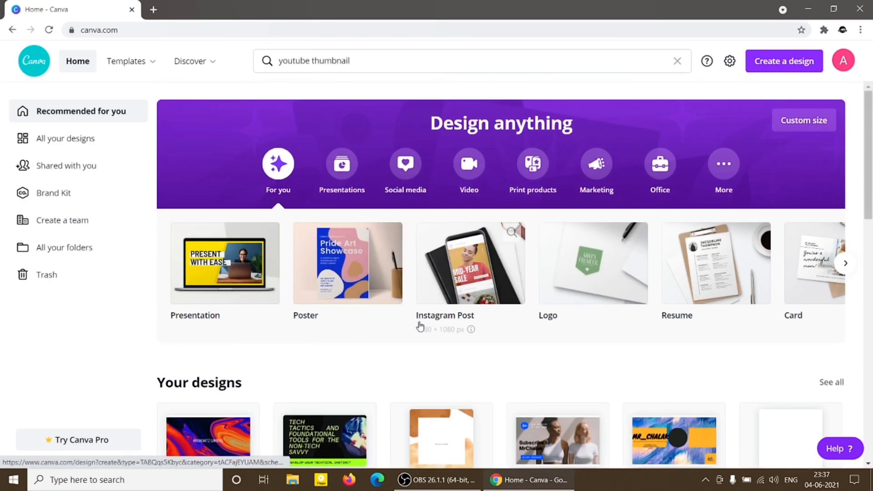
{"action": "scroll", "coordinate": [419, 327], "scroll_direction": "down", "scroll_amount": 12}
{"action": "scroll", "coordinate": [419, 327], "scroll_direction": "up", "scroll_amount": 8}
{"action": "scroll", "coordinate": [419, 324], "scroll_direction": "up", "scroll_amount": 4}
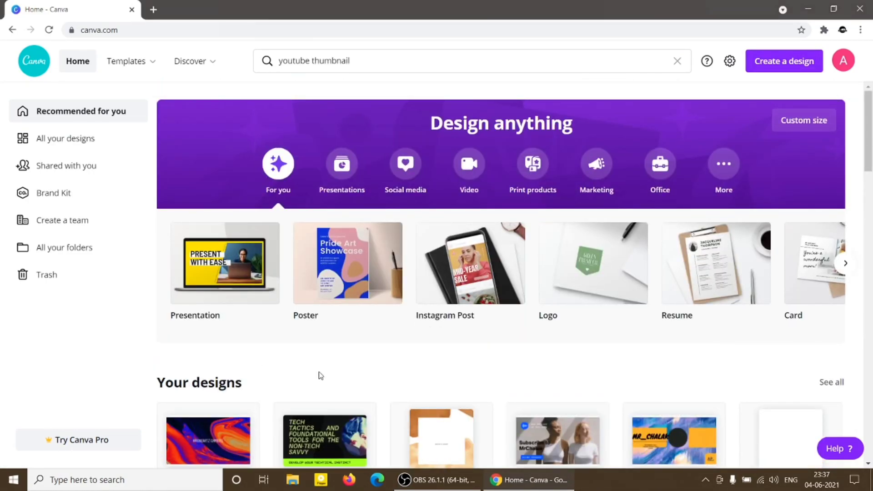
{"action": "scroll", "coordinate": [319, 377], "scroll_direction": "down", "scroll_amount": 2}
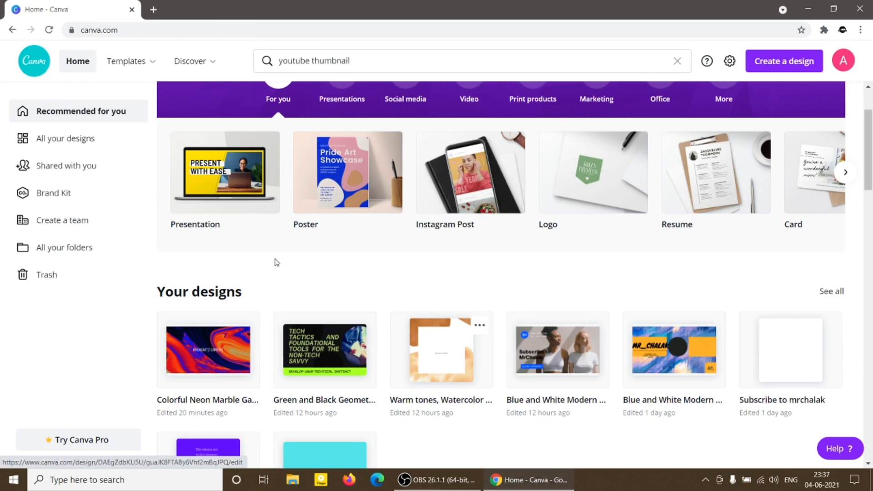
Look through the collection of all saved designs and return to the home page.
{"action": "left_click", "coordinate": [63, 139]}
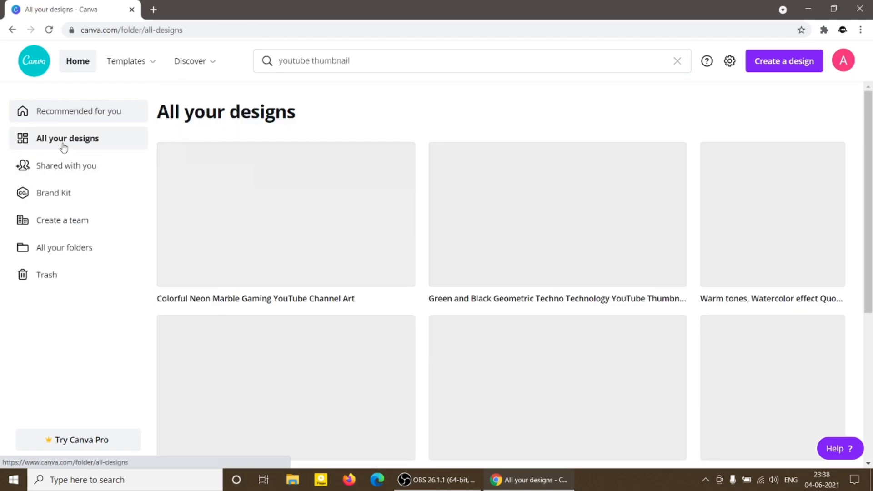
{"action": "scroll", "coordinate": [345, 292], "scroll_direction": "down", "scroll_amount": 5}
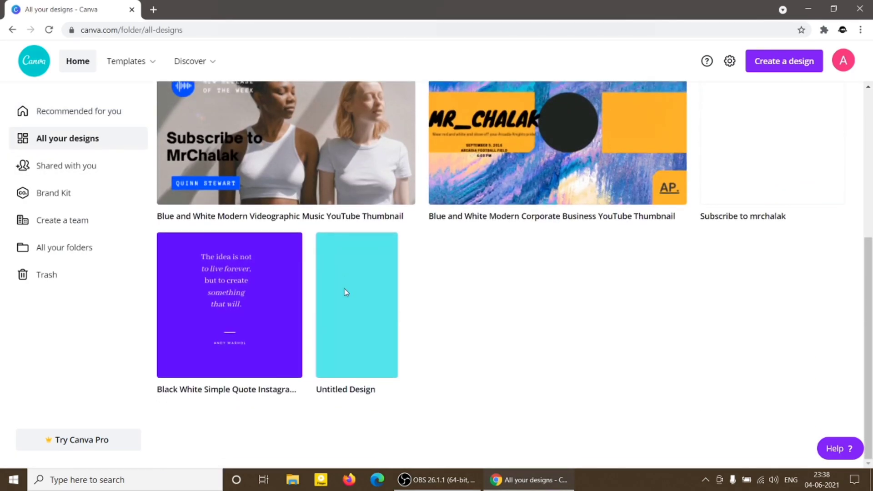
{"action": "scroll", "coordinate": [345, 292], "scroll_direction": "up", "scroll_amount": 5}
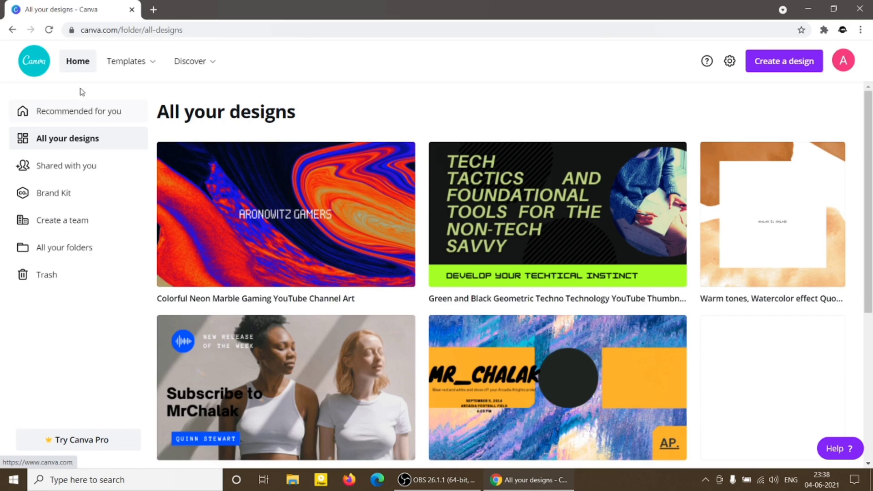
{"action": "left_click", "coordinate": [79, 62]}
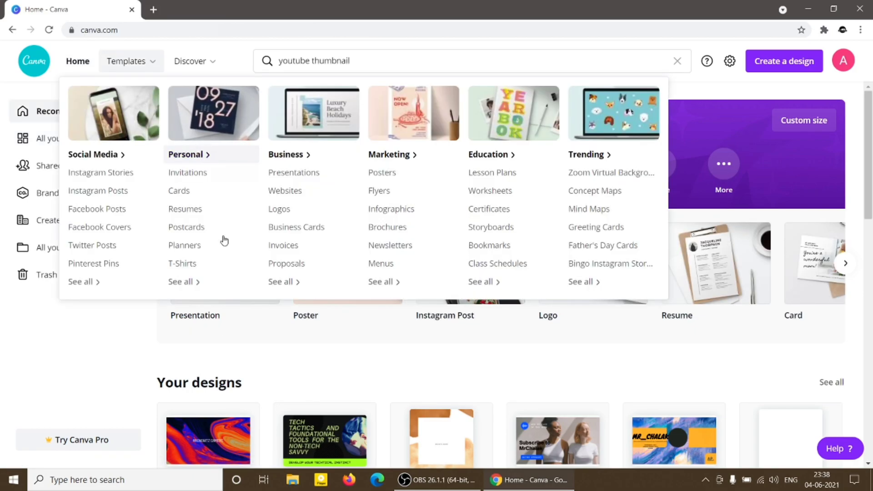
Look through the template rows on the home page and open the birthday polaroid Instagram Story template in the editor.
{"action": "scroll", "coordinate": [263, 402], "scroll_direction": "down", "scroll_amount": 7}
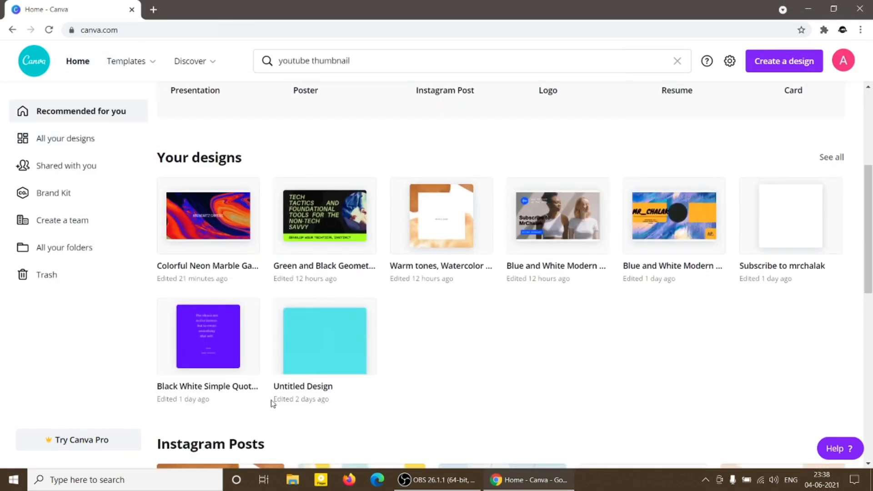
{"action": "scroll", "coordinate": [272, 405], "scroll_direction": "down", "scroll_amount": 9}
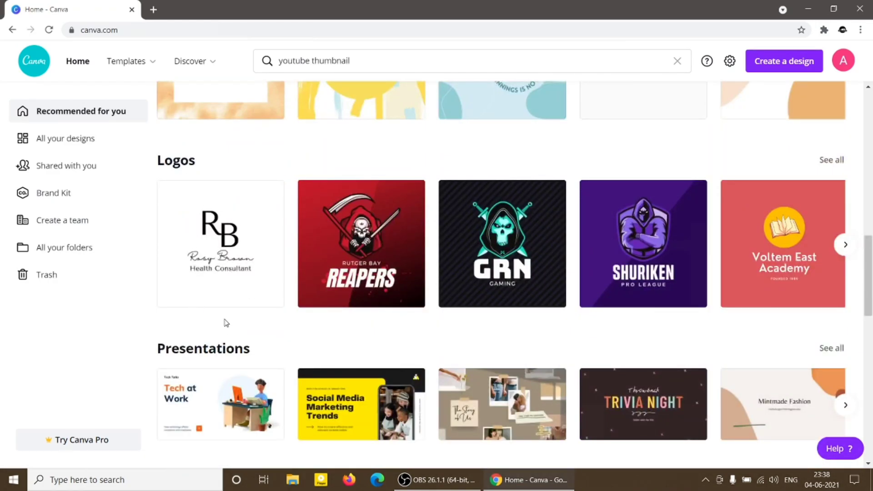
{"action": "scroll", "coordinate": [200, 318], "scroll_direction": "up", "scroll_amount": 2}
{"action": "scroll", "coordinate": [224, 324], "scroll_direction": "down", "scroll_amount": 15}
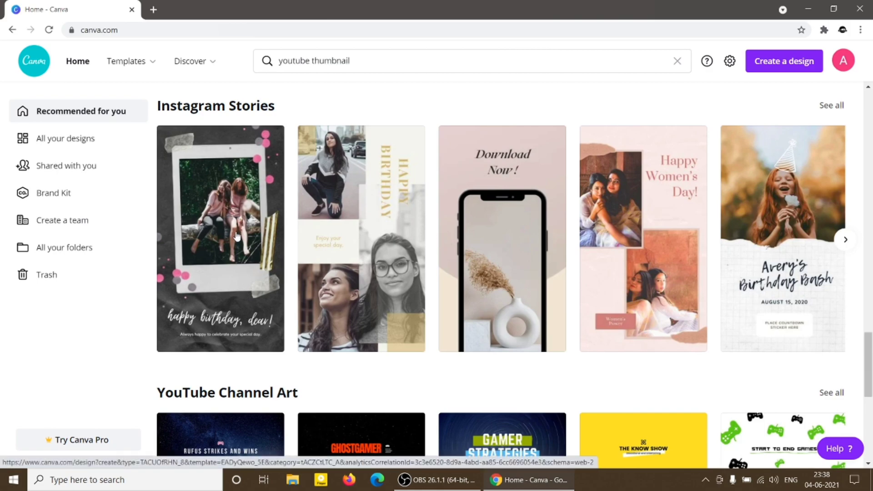
{"action": "left_click", "coordinate": [232, 185]}
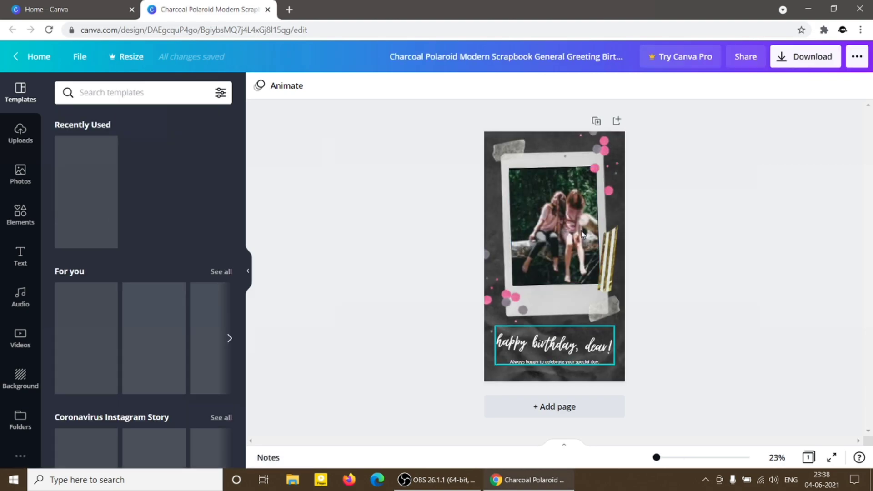
{"action": "left_click", "coordinate": [562, 227]}
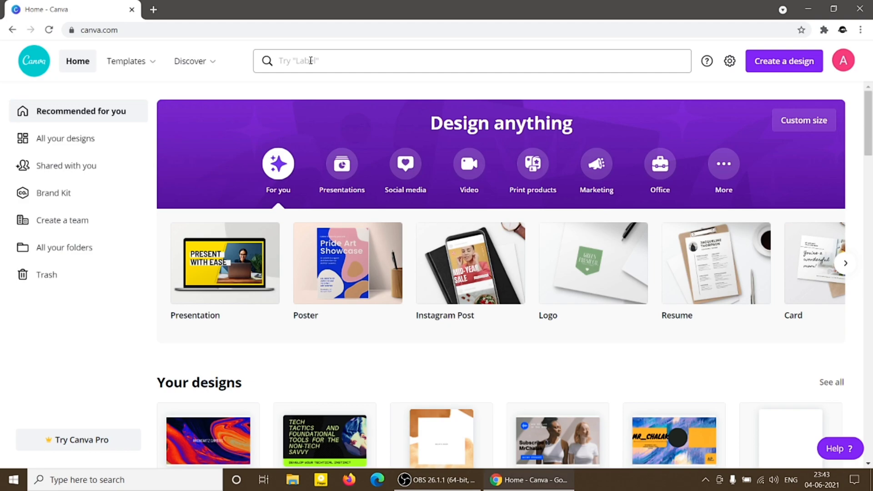
Search for "youtube thumbnail", show the YouTube Thumbnail templates and open the "Yoga for Beginners" design.
{"action": "left_click", "coordinate": [311, 60]}
{"action": "type", "text": "youtube"}
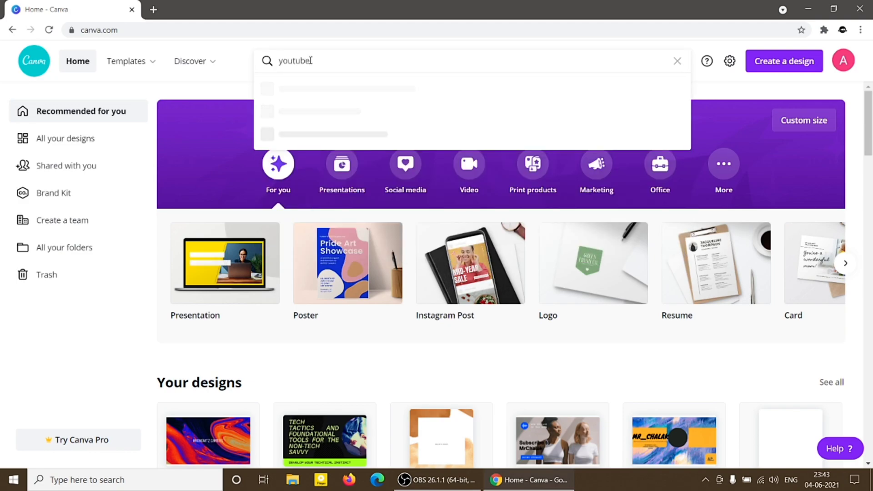
{"action": "type", "text": " thumbnail"}
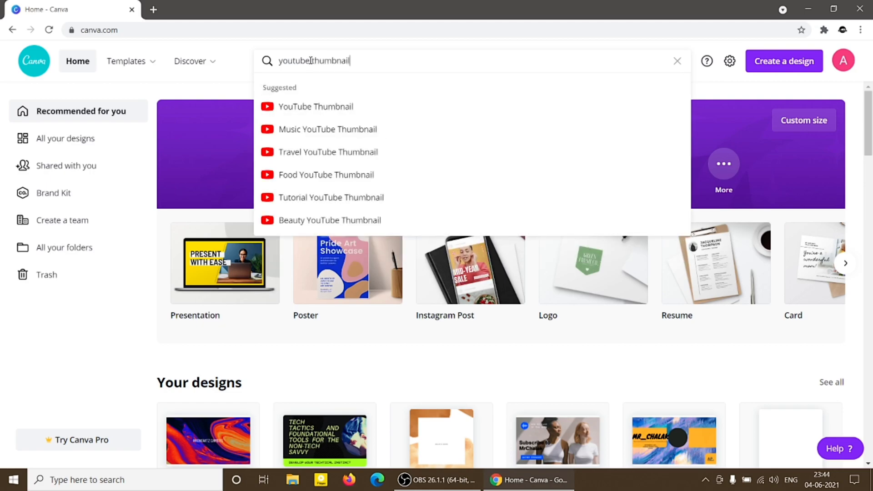
{"action": "left_click", "coordinate": [322, 111]}
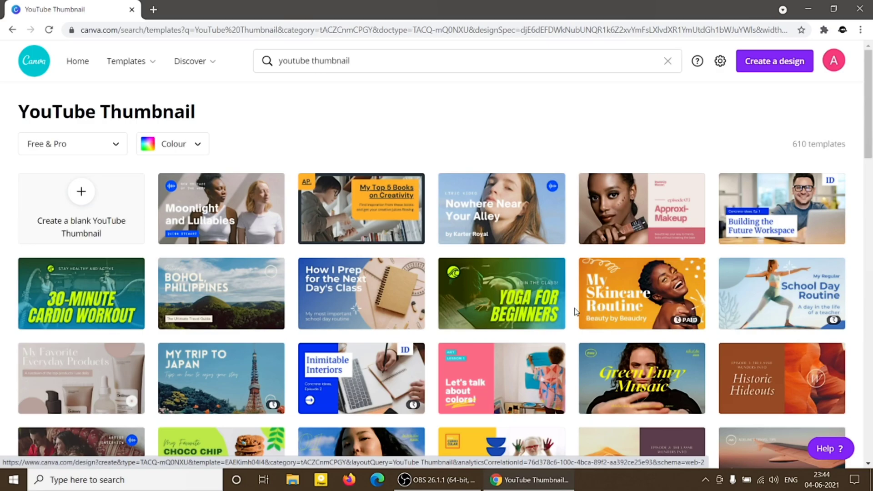
{"action": "left_click", "coordinate": [525, 308]}
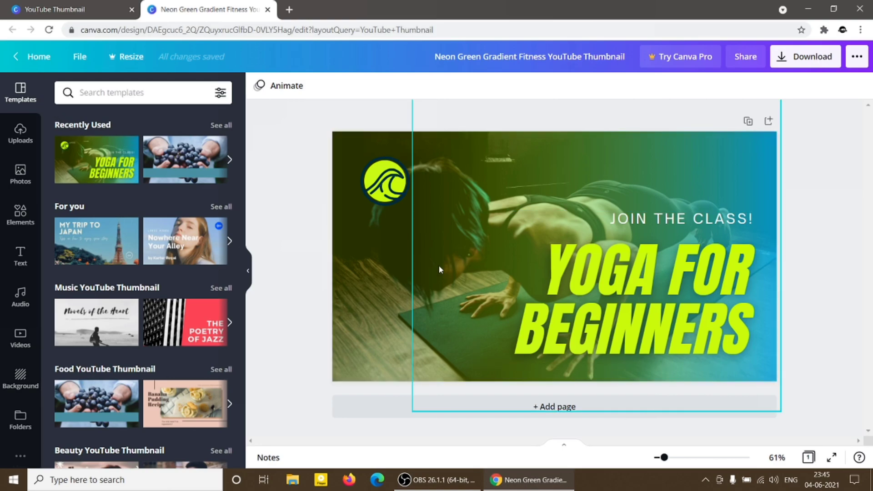
Ungroup the thumbnail's texts and reposition "JOIN THE CLASS!" higher and "YOGA FOR BEGINNERS" further left.
{"action": "left_click", "coordinate": [592, 304]}
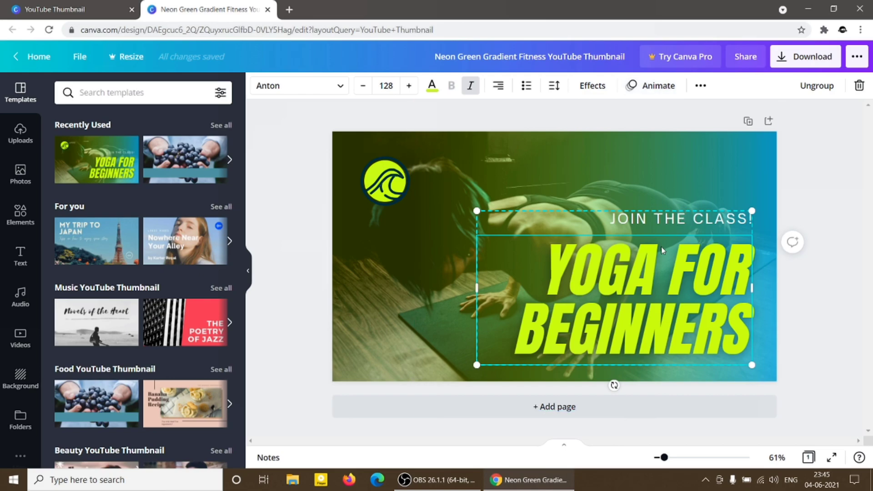
{"action": "mouse_move", "coordinate": [644, 300]}
{"action": "left_mouse_down"}
{"action": "mouse_move", "coordinate": [623, 275]}
{"action": "mouse_move", "coordinate": [637, 264]}
{"action": "mouse_move", "coordinate": [651, 291]}
{"action": "left_mouse_up"}
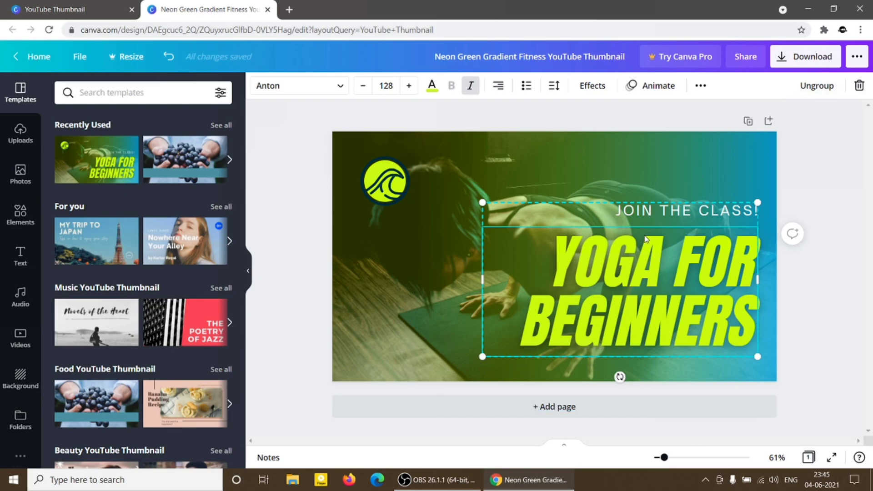
{"action": "left_click", "coordinate": [819, 86]}
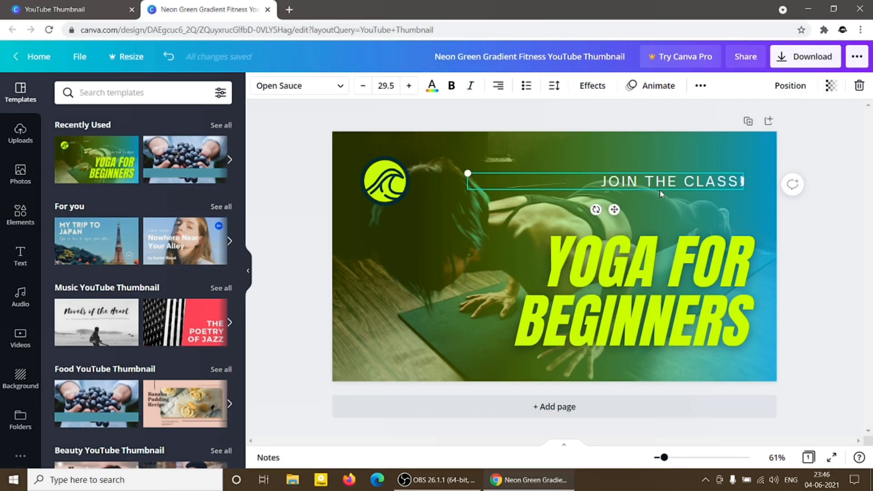
{"action": "left_click_drag", "start_coordinate": [647, 250], "coordinate": [562, 247]}
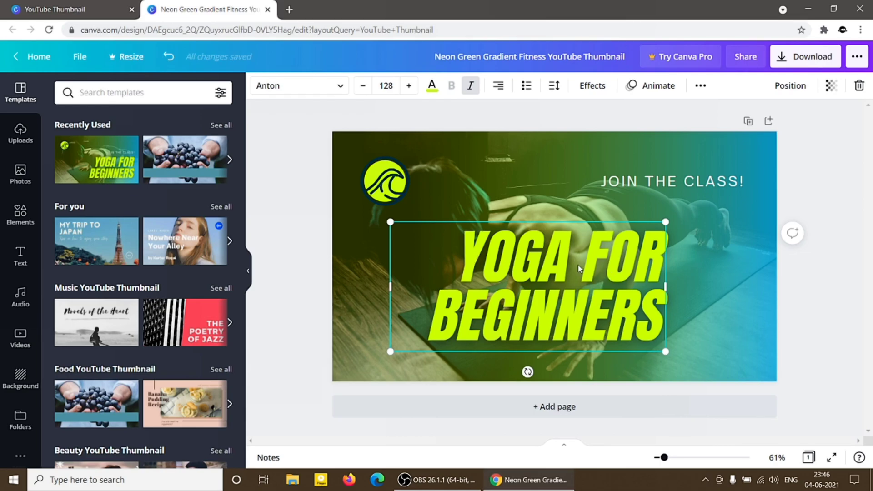
Change the font of the whole "YOGA FOR BEGINNERS" headline to Aileron Regular.
{"action": "double_click", "coordinate": [584, 294]}
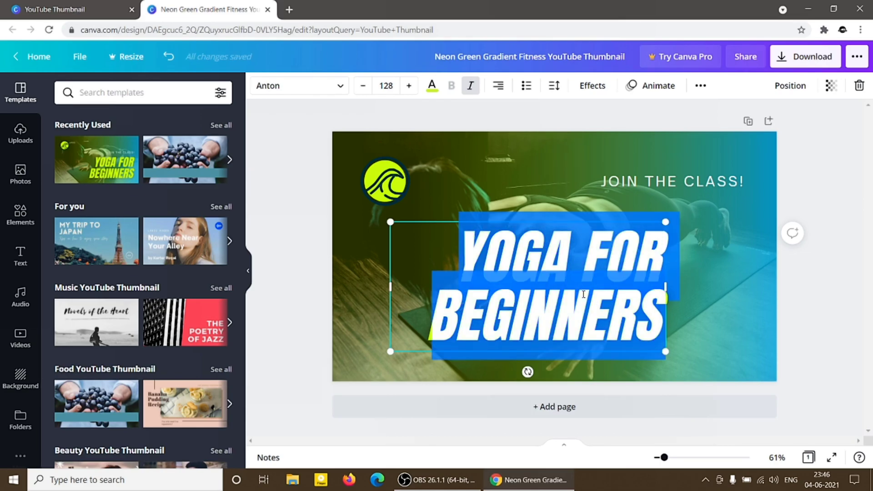
{"action": "left_click", "coordinate": [338, 89]}
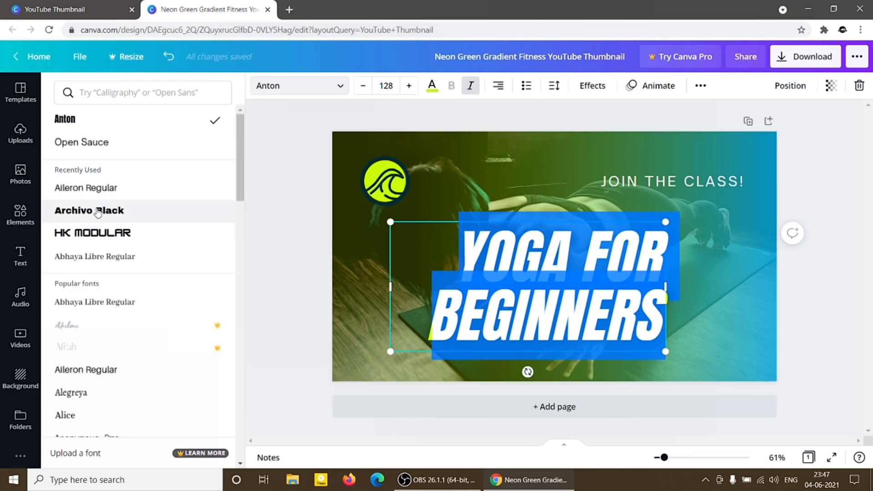
{"action": "left_click", "coordinate": [94, 192]}
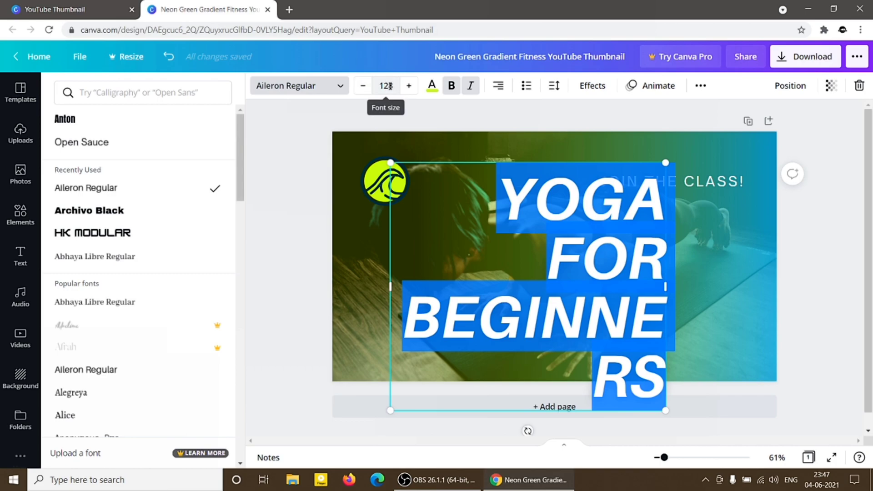
Try lowering and raising the headline's font size in small increments.
{"action": "left_click", "coordinate": [363, 86]}
{"action": "left_click", "coordinate": [363, 87]}
{"action": "left_click", "coordinate": [363, 87]}
{"action": "left_click", "coordinate": [363, 87]}
{"action": "left_click", "coordinate": [363, 88]}
{"action": "left_click", "coordinate": [364, 88]}
{"action": "left_click", "coordinate": [363, 87]}
{"action": "left_click", "coordinate": [363, 87]}
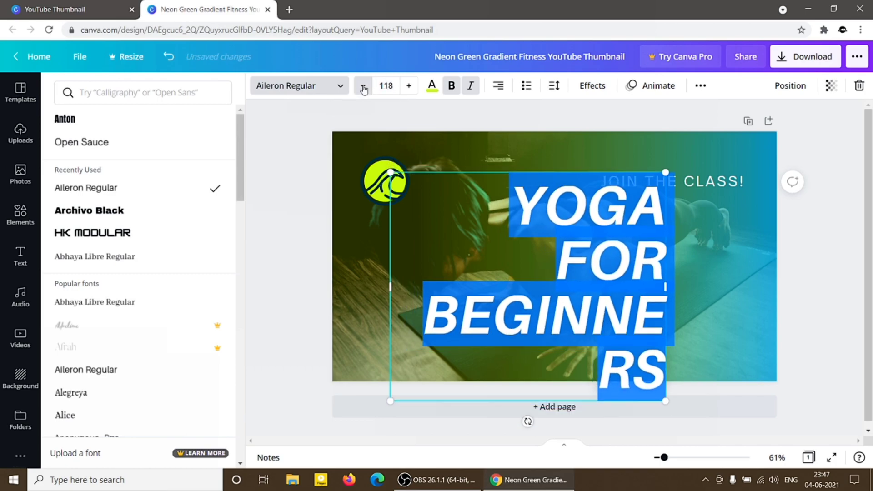
{"action": "left_click", "coordinate": [363, 86]}
{"action": "left_click", "coordinate": [363, 87]}
{"action": "left_click", "coordinate": [363, 86]}
{"action": "left_click", "coordinate": [410, 90]}
{"action": "left_click", "coordinate": [409, 90]}
{"action": "left_click", "coordinate": [409, 90]}
{"action": "left_click", "coordinate": [409, 91]}
{"action": "left_click", "coordinate": [410, 90]}
Set the headline's font size to 67.
{"action": "left_click", "coordinate": [389, 86]}
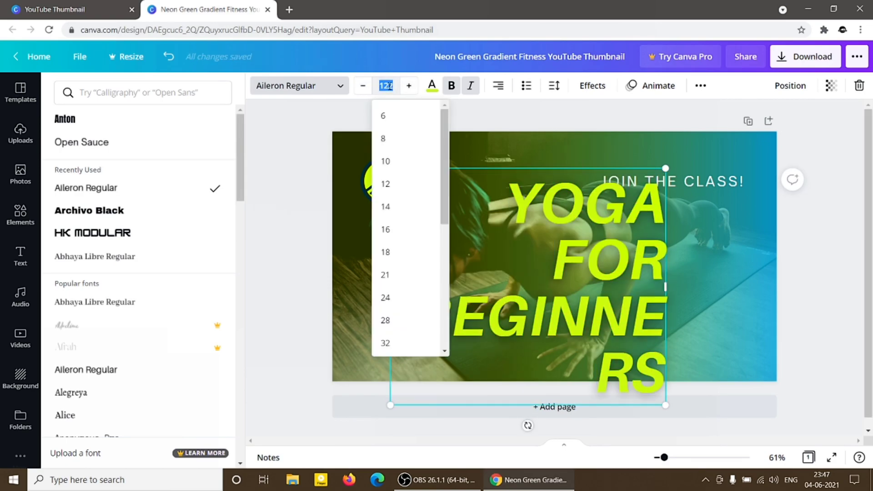
{"action": "key", "text": "BackSpace"}
{"action": "type", "text": "67"}
{"action": "key", "text": "Return"}
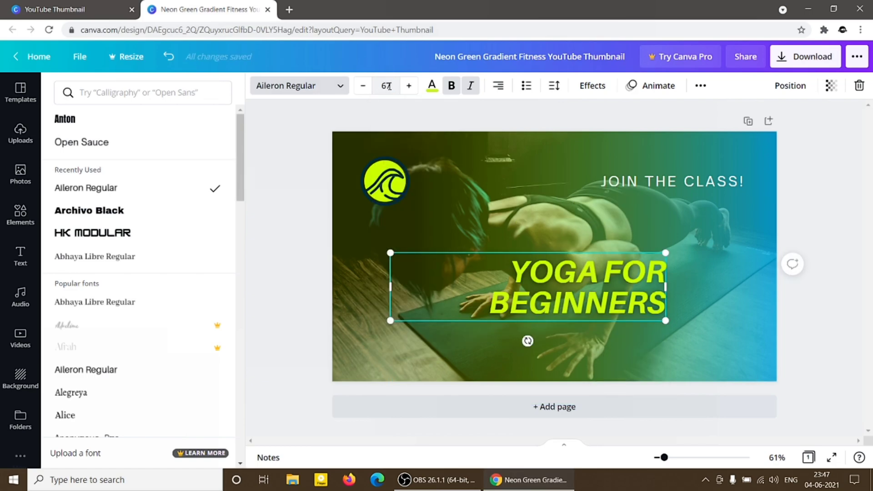
Replace the word "YOGA" in the headline with "CANVA".
{"action": "double_click", "coordinate": [566, 300]}
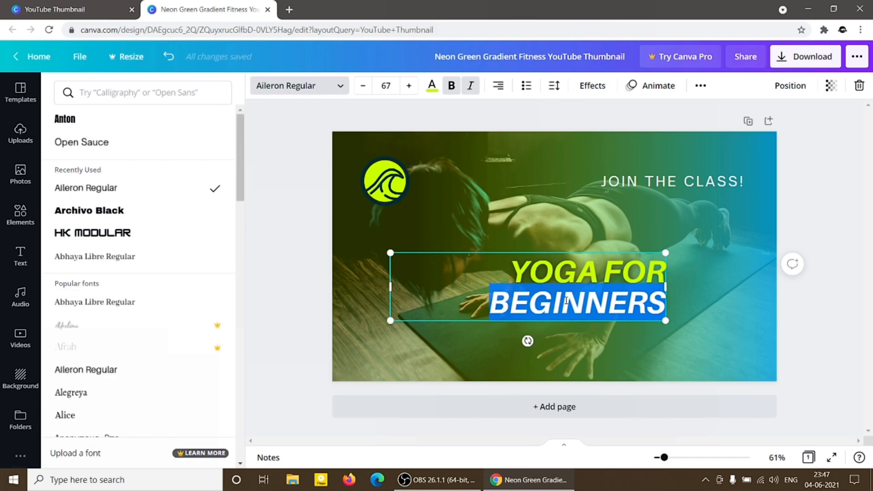
{"action": "double_click", "coordinate": [563, 275]}
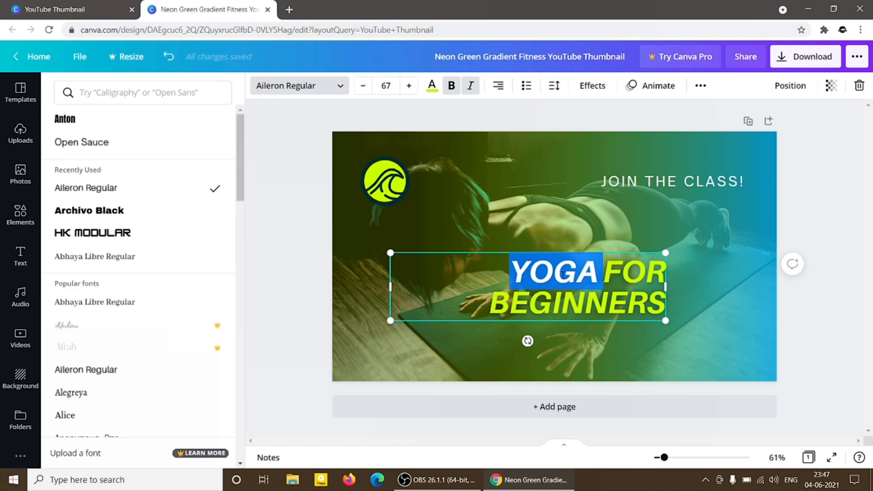
{"action": "key", "text": "BackSpace"}
{"action": "type", "text": "CANVA"}
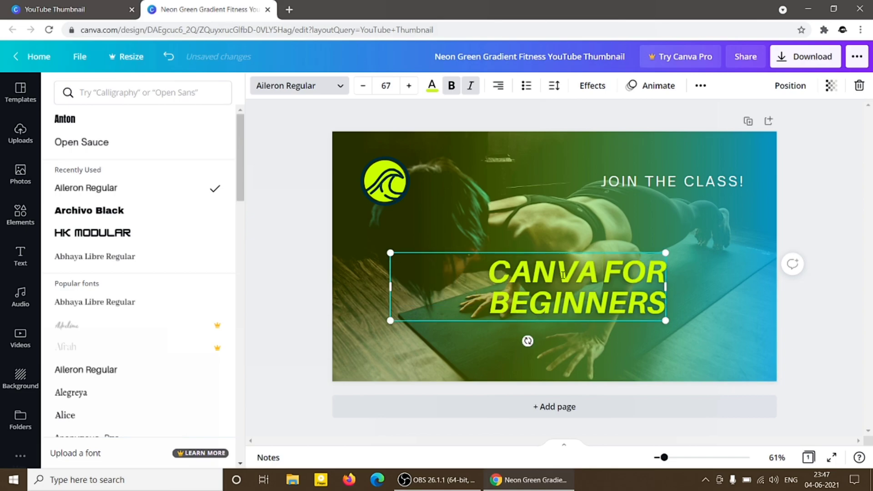
{"action": "left_click", "coordinate": [599, 328]}
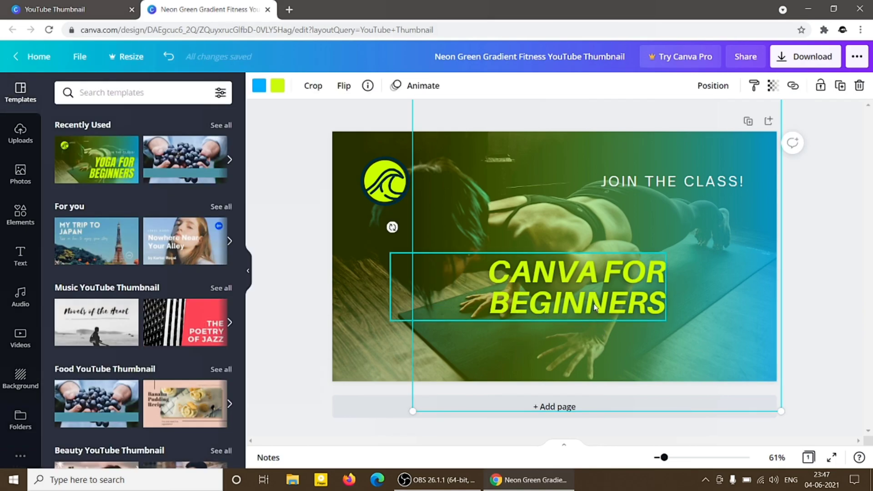
Give the "CANVA FOR BEGINNERS" headline the custom dark teal text colour #0E806B.
{"action": "left_click", "coordinate": [595, 278]}
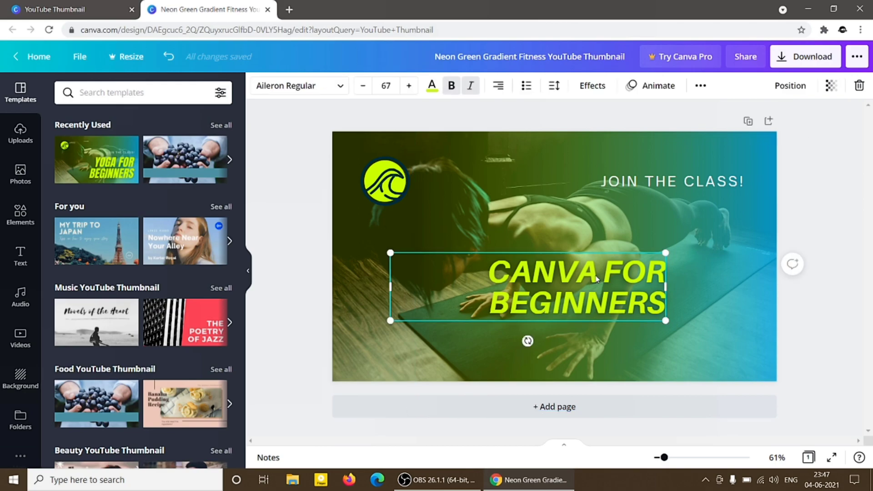
{"action": "left_click", "coordinate": [595, 276]}
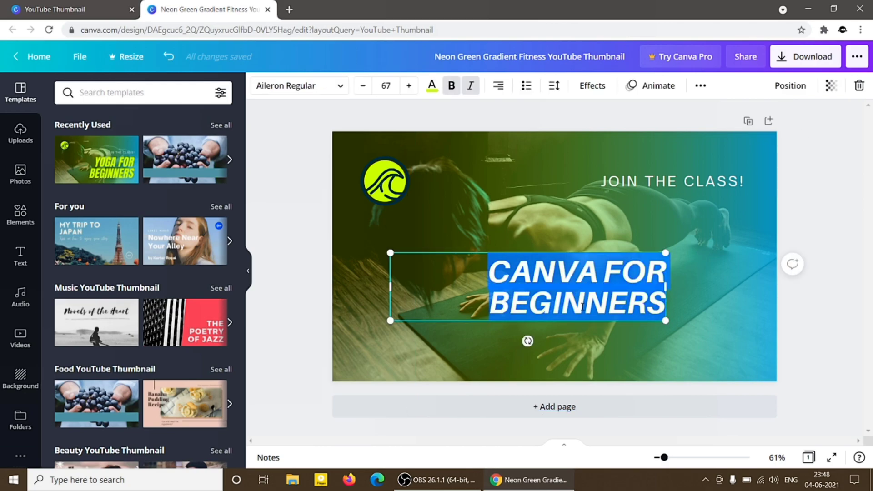
{"action": "left_click", "coordinate": [556, 212]}
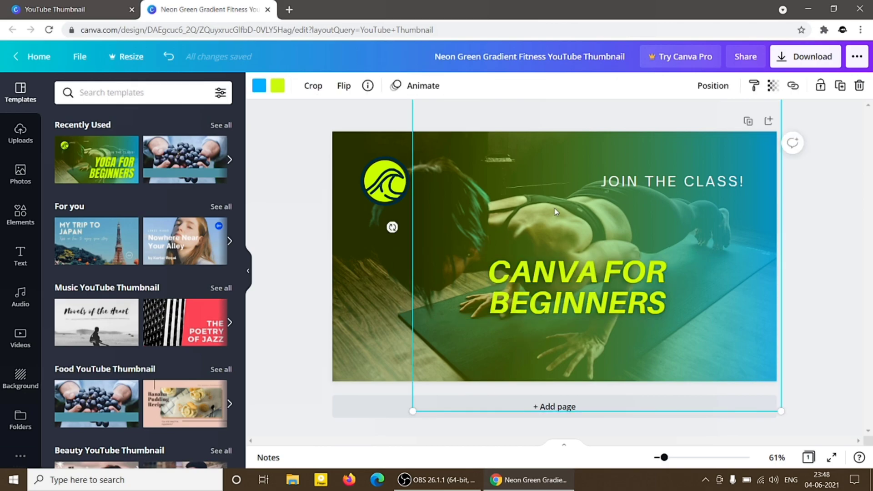
{"action": "left_click", "coordinate": [531, 269]}
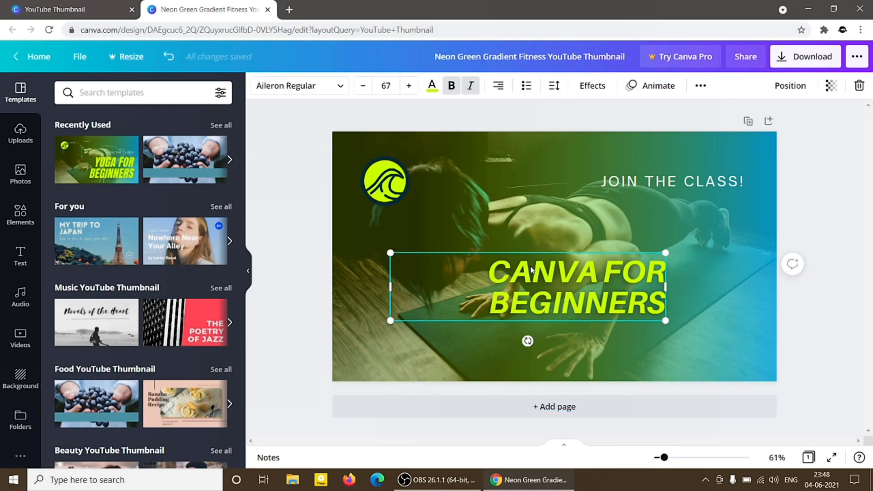
{"action": "left_click", "coordinate": [431, 86]}
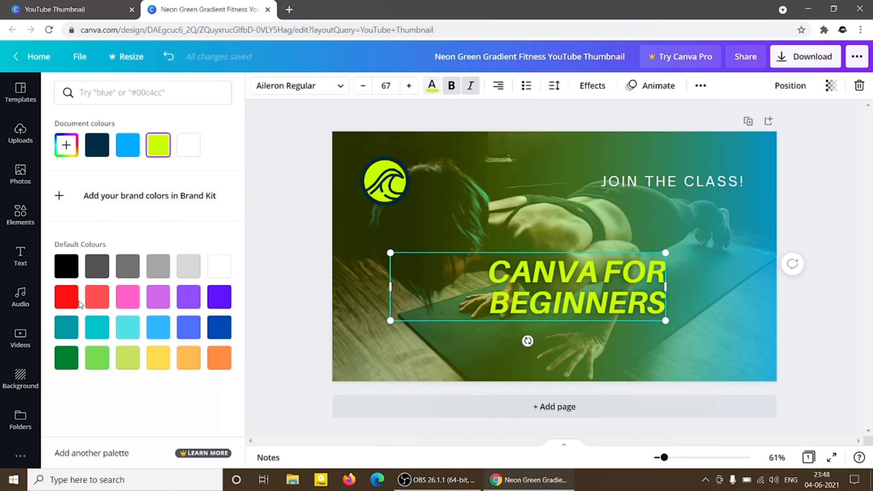
{"action": "left_click", "coordinate": [67, 147]}
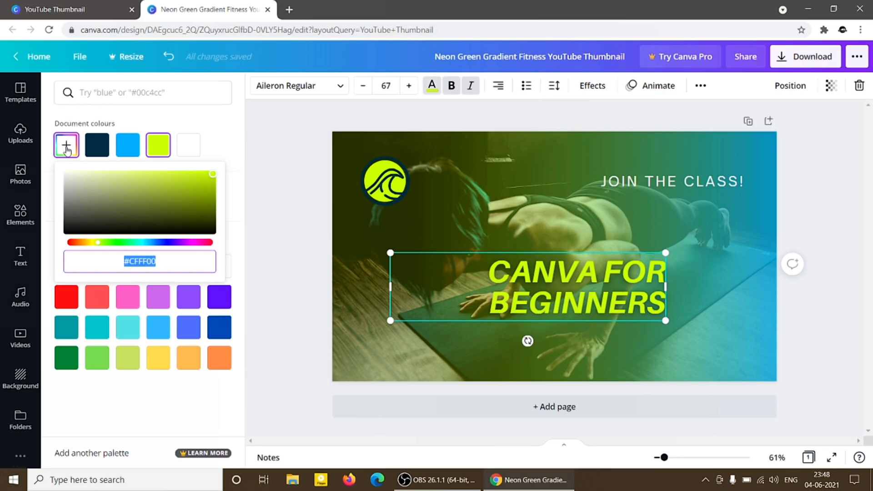
{"action": "left_click_drag", "start_coordinate": [212, 176], "coordinate": [200, 202]}
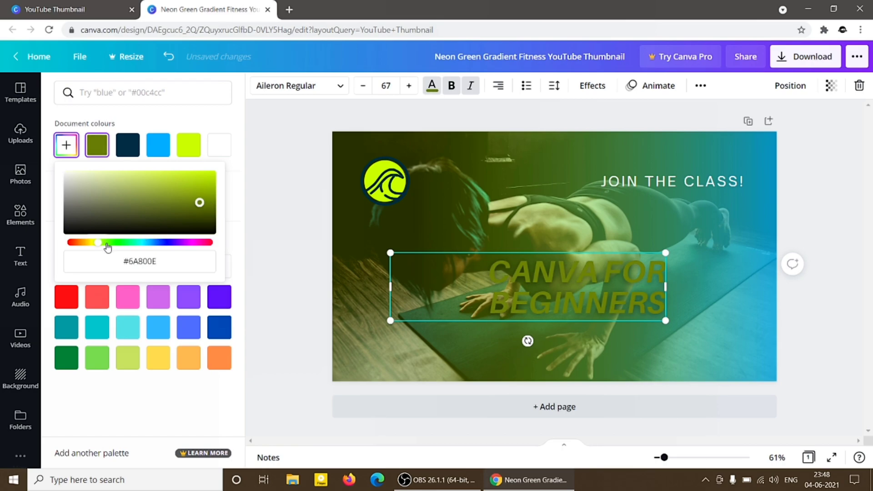
{"action": "left_click_drag", "start_coordinate": [99, 246], "coordinate": [136, 244]}
Select the entire hex code of the headline's custom text colour.
{"action": "left_click", "coordinate": [159, 264]}
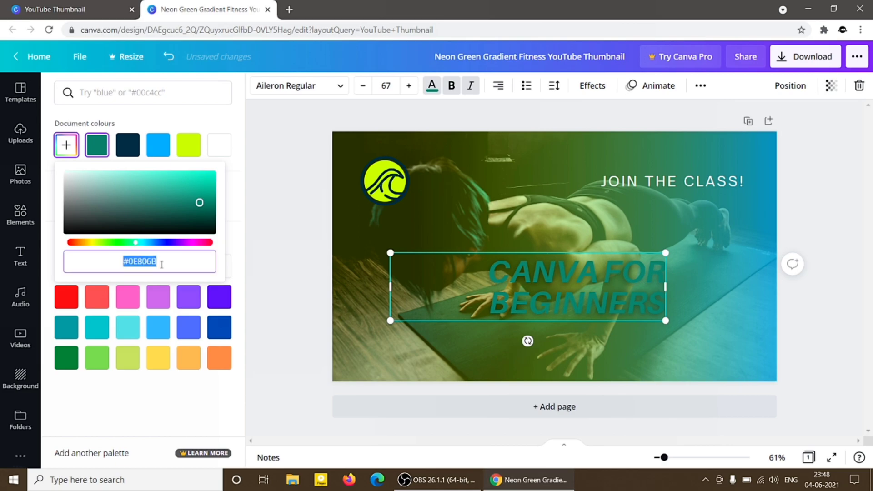
{"action": "left_click", "coordinate": [129, 262]}
{"action": "left_click", "coordinate": [163, 260]}
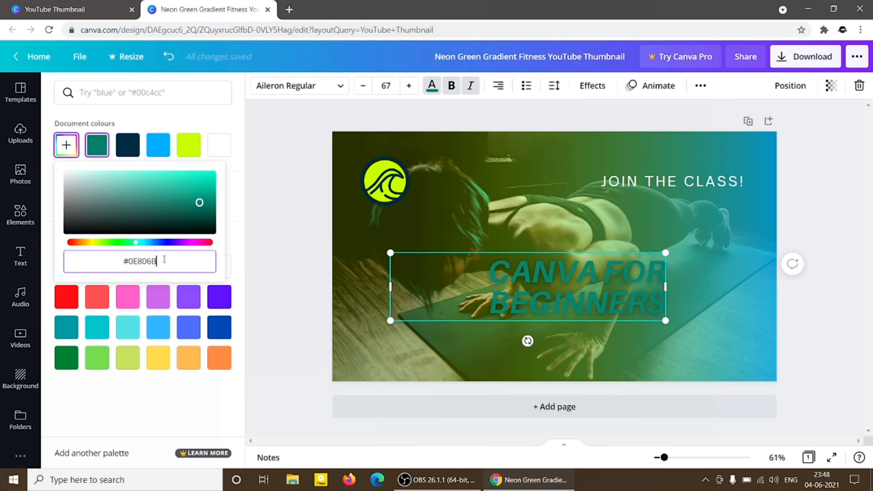
{"action": "double_click", "coordinate": [166, 259]}
{"action": "key", "text": "ctrl+a"}
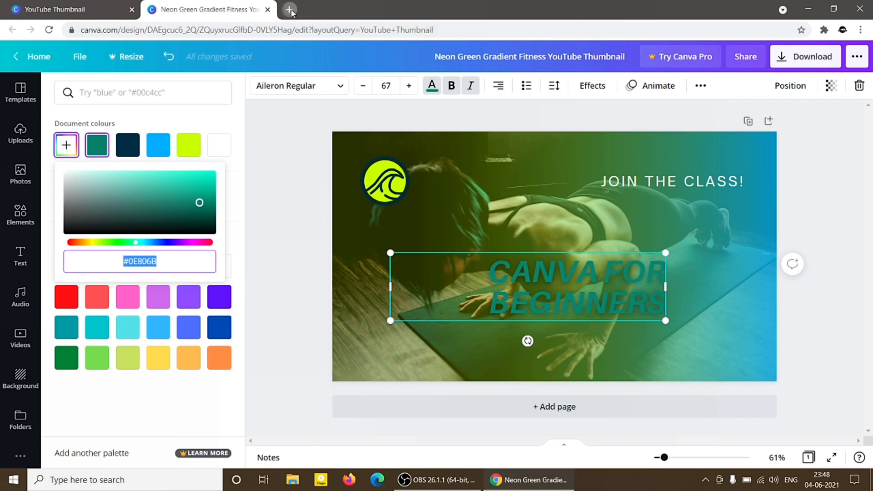
Search the web for "html code for background color" in a new browser tab.
{"action": "left_click", "coordinate": [289, 10]}
{"action": "type", "text": "html v"}
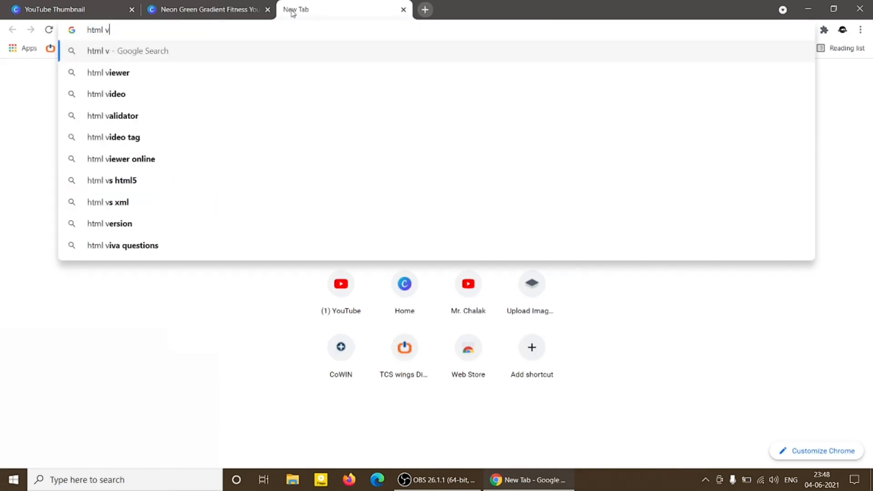
{"action": "key", "text": "BackSpace"}
{"action": "type", "text": "co"}
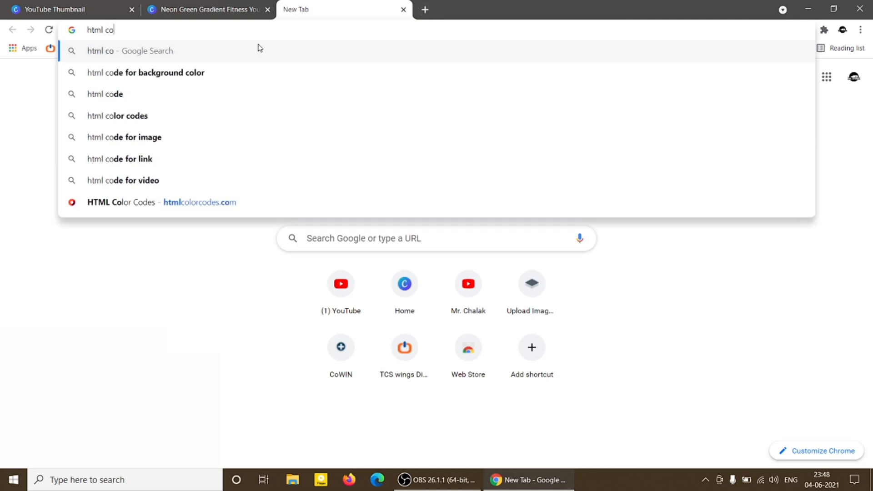
{"action": "left_click", "coordinate": [136, 75]}
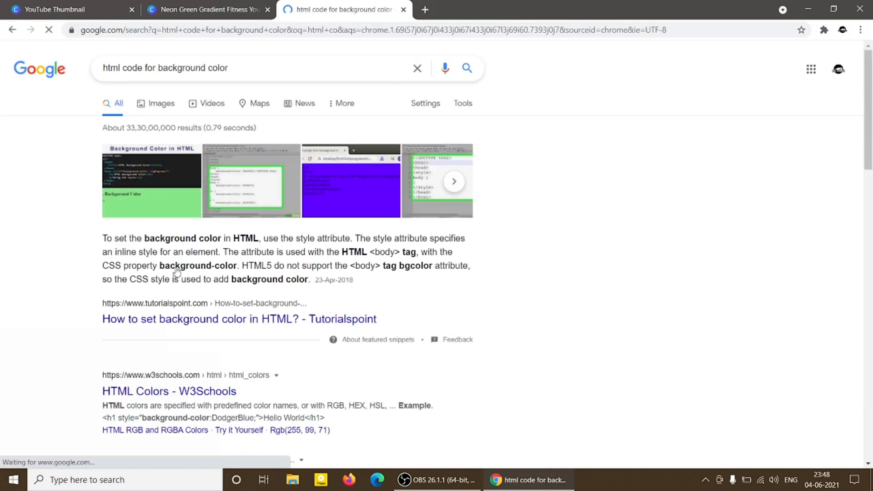
Search the web for "html color code" and open the HTML Color Codes website.
{"action": "left_click", "coordinate": [211, 31]}
{"action": "key", "text": "BackSpace"}
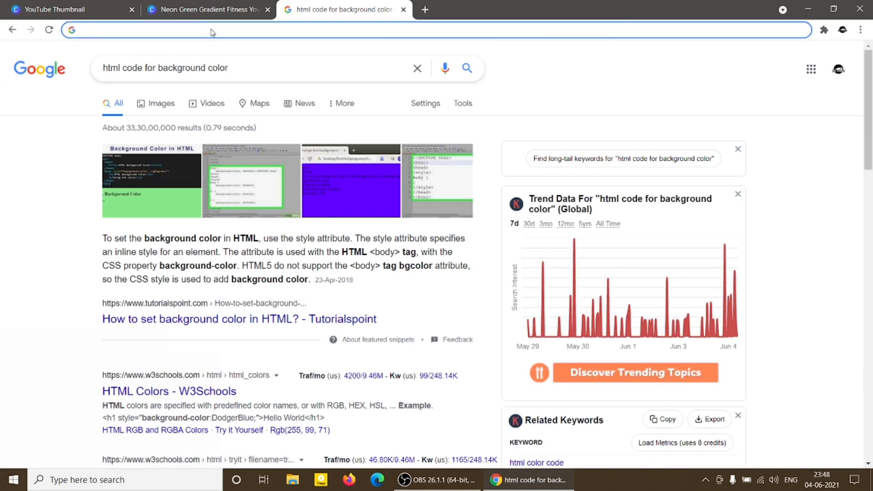
{"action": "type", "text": "html co"}
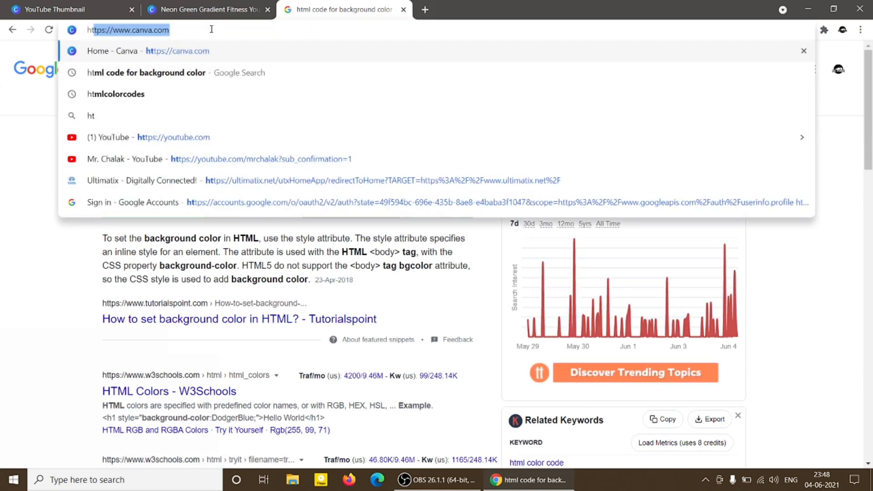
{"action": "type", "text": "lor code"}
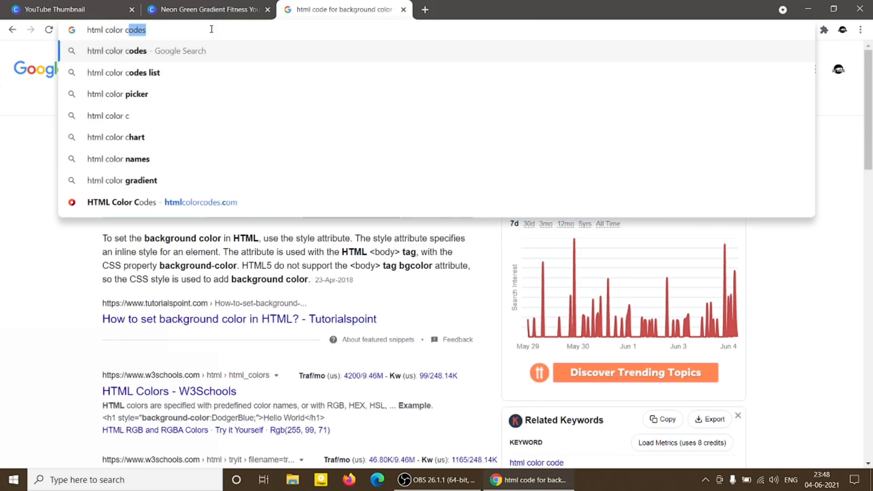
{"action": "key", "text": "Return"}
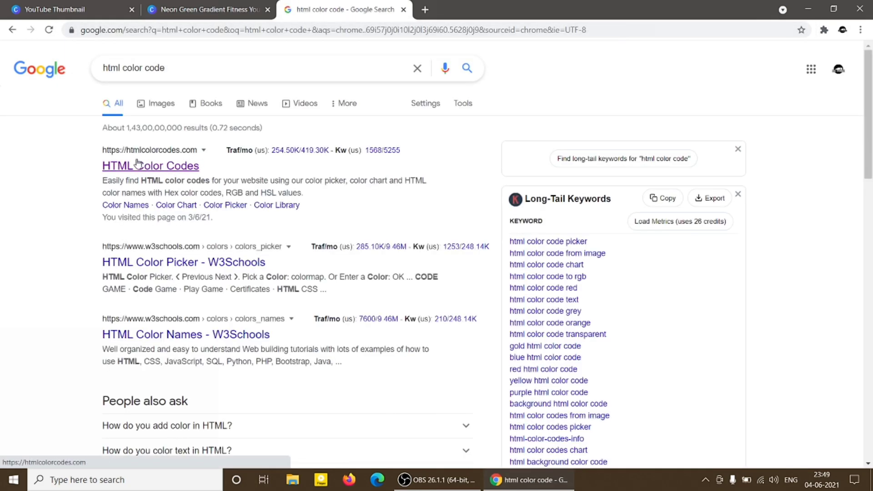
{"action": "left_click", "coordinate": [151, 169]}
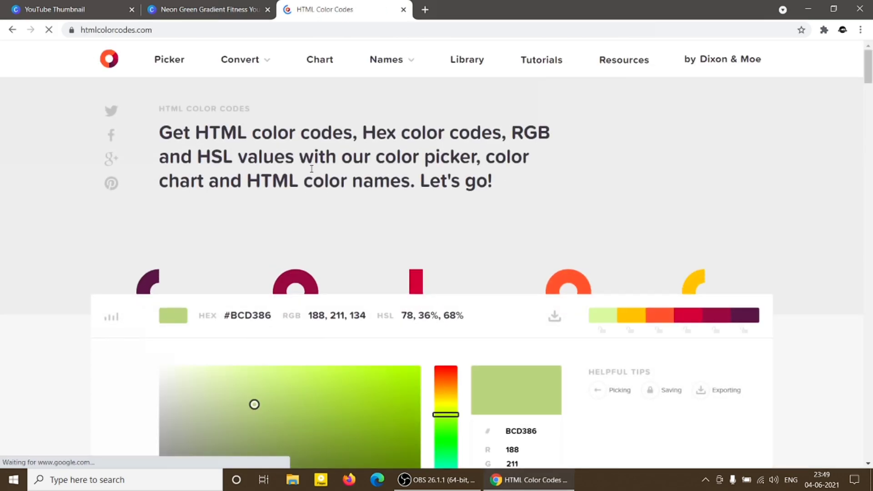
Choose the orange #EE9709 in the website's color picker and copy its hex code.
{"action": "scroll", "coordinate": [329, 234], "scroll_direction": "down", "scroll_amount": 6}
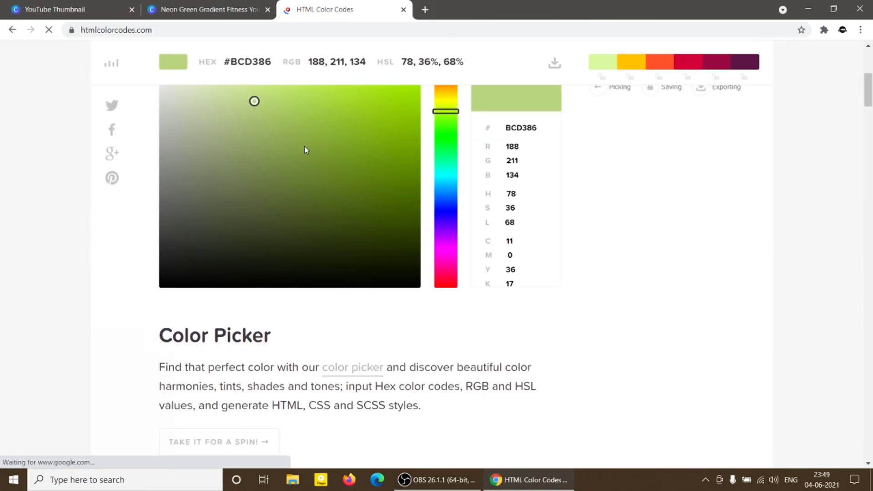
{"action": "scroll", "coordinate": [324, 143], "scroll_direction": "up", "scroll_amount": 1}
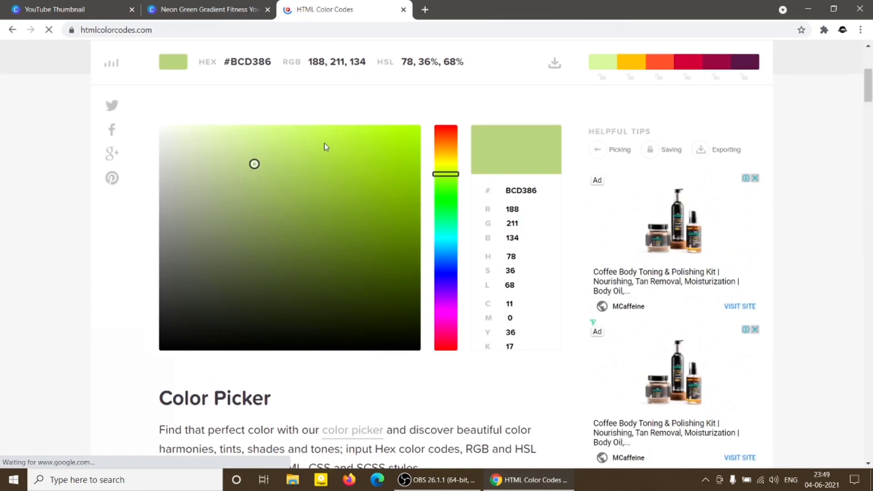
{"action": "scroll", "coordinate": [324, 143], "scroll_direction": "up", "scroll_amount": 1}
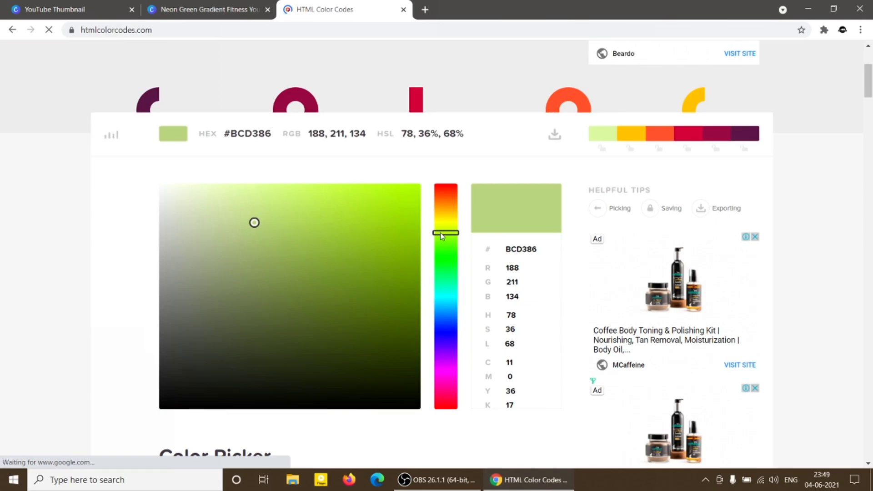
{"action": "left_click_drag", "start_coordinate": [440, 233], "coordinate": [441, 209]}
{"action": "left_click_drag", "start_coordinate": [253, 221], "coordinate": [411, 201]}
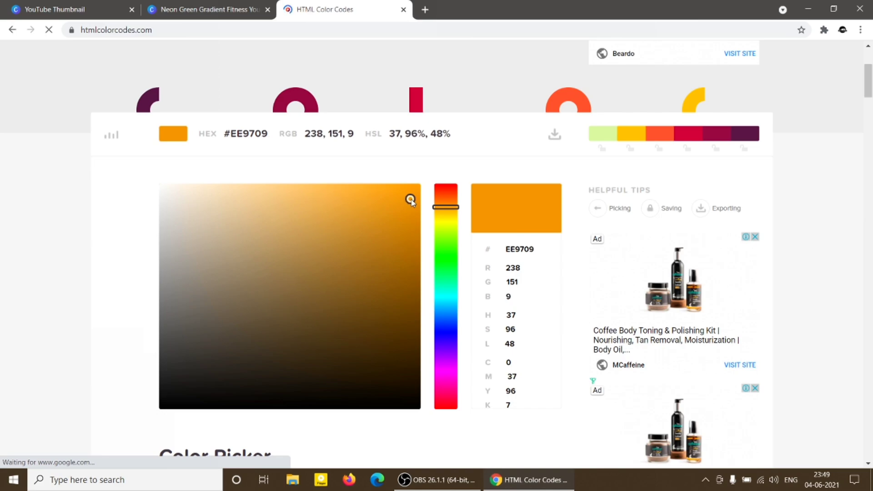
{"action": "double_click", "coordinate": [526, 248]}
{"action": "key", "text": "ctrl+c"}
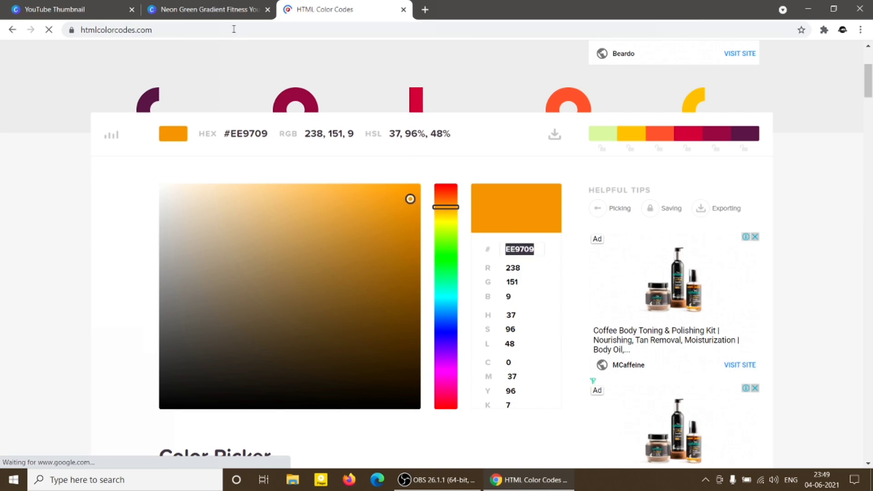
Return to the Canva design and set the headline's custom text colour to #EE9709.
{"action": "left_click", "coordinate": [223, 10]}
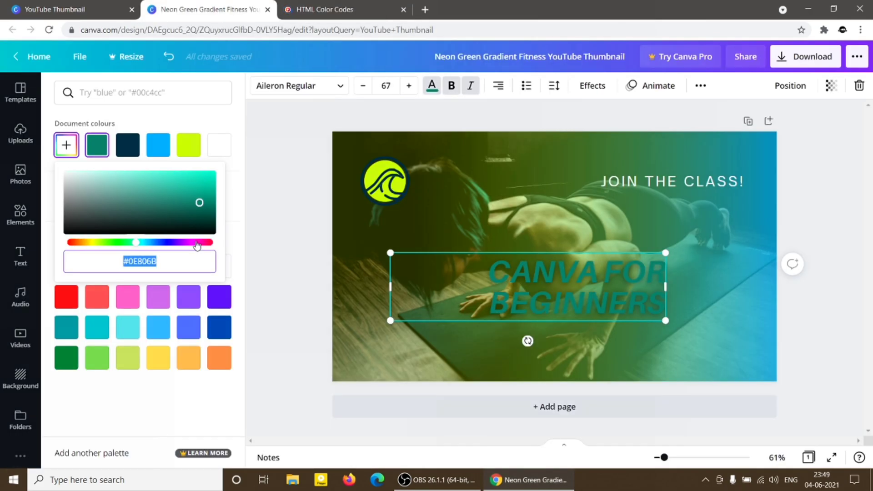
{"action": "left_click", "coordinate": [170, 259]}
{"action": "double_click", "coordinate": [170, 260]}
{"action": "type", "text": "#EE9709"}
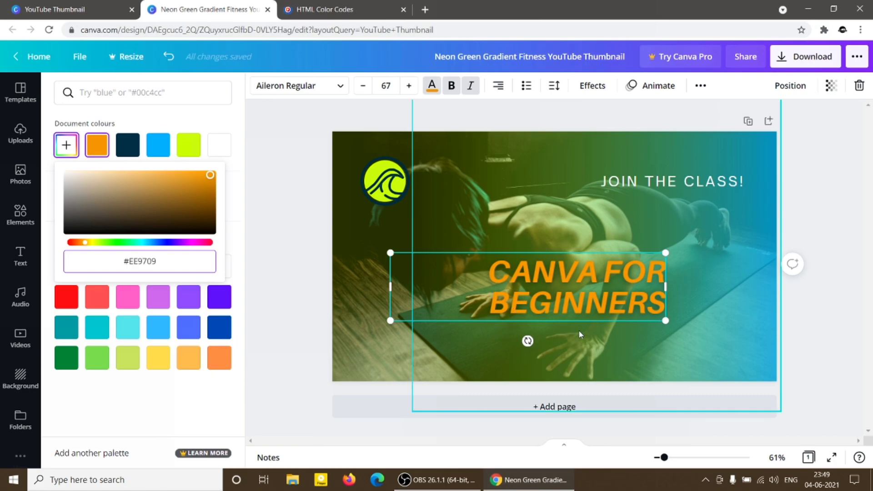
Close the custom colour picker and search the colours for the code EE9709.
{"action": "left_click", "coordinate": [60, 147]}
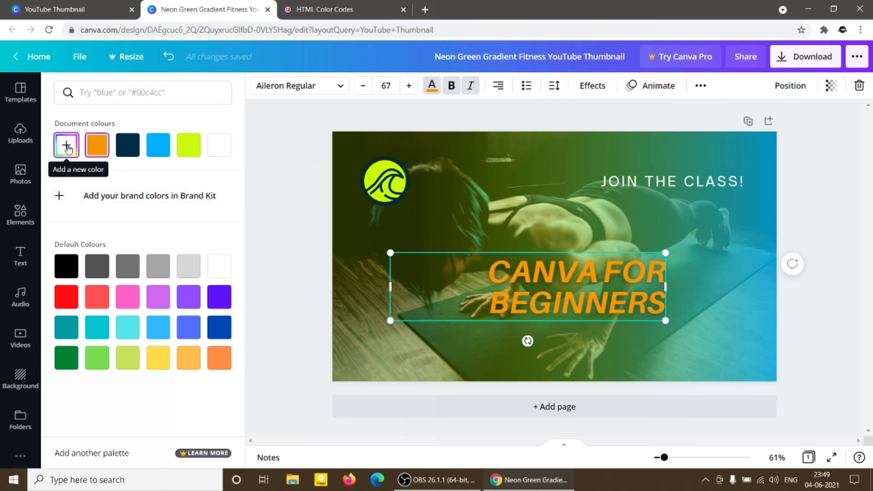
{"action": "left_click", "coordinate": [118, 94]}
{"action": "key", "text": "ctrl+v"}
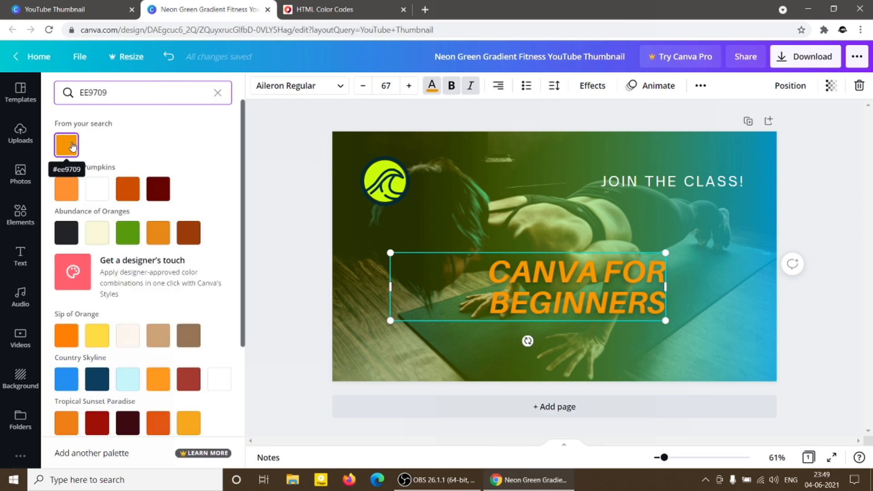
Back on the HTML Color Codes website, choose the green #1AD582 and copy its hex code.
{"action": "left_click", "coordinate": [337, 9]}
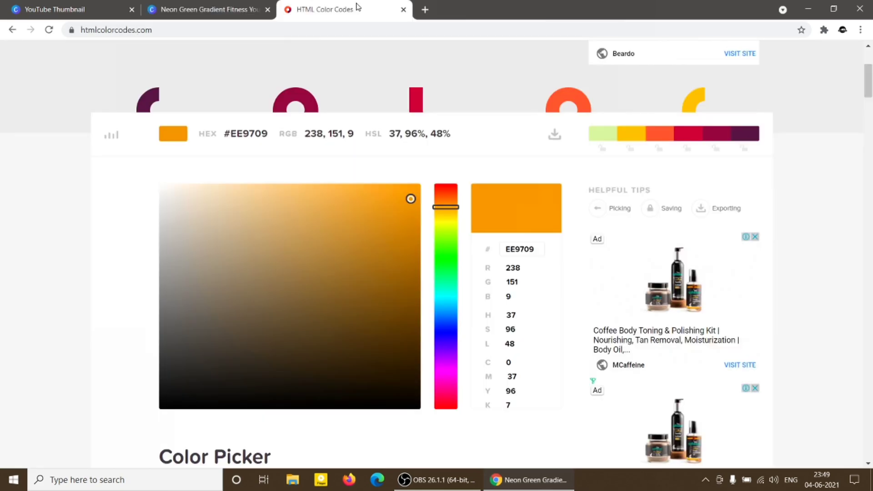
{"action": "left_click", "coordinate": [204, 262]}
{"action": "left_click_drag", "start_coordinate": [440, 209], "coordinate": [446, 240]}
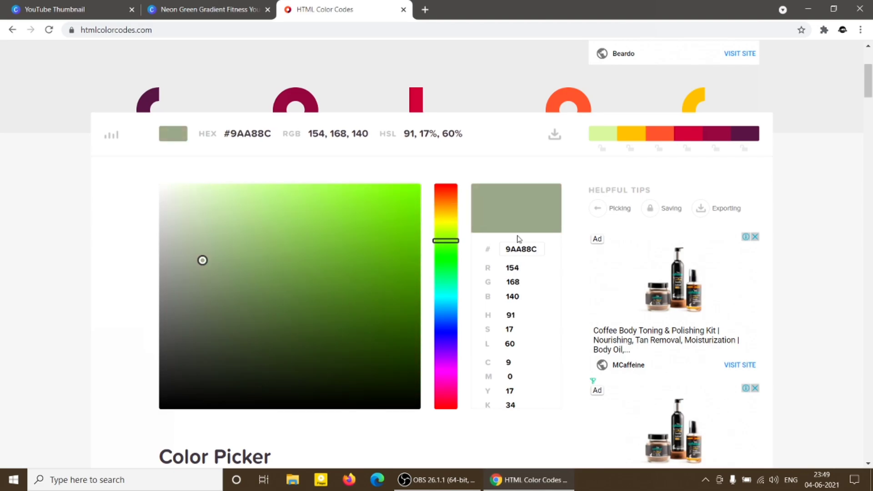
{"action": "left_click", "coordinate": [448, 264]}
{"action": "left_click_drag", "start_coordinate": [448, 267], "coordinate": [447, 281]}
{"action": "left_click", "coordinate": [389, 221]}
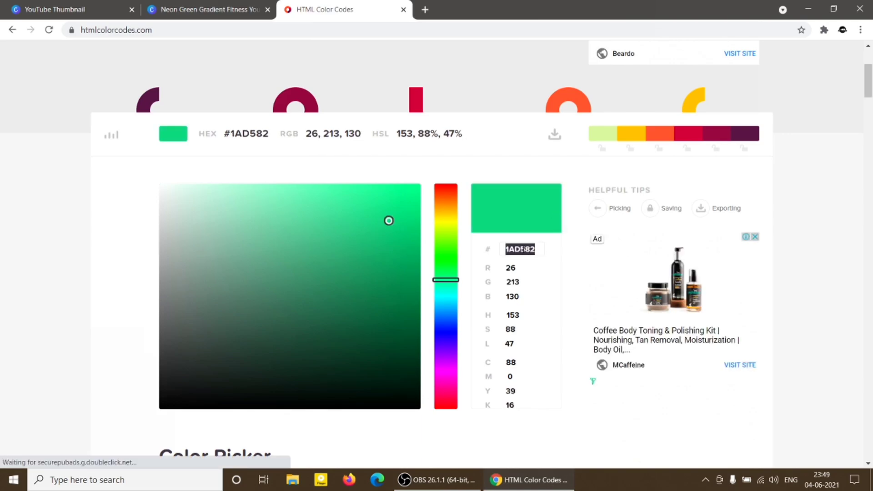
Search Canva's colours for 1AD582 and apply the matching green to the headline.
{"action": "left_click", "coordinate": [229, 10]}
{"action": "double_click", "coordinate": [119, 92]}
{"action": "type", "text": "1AD582"}
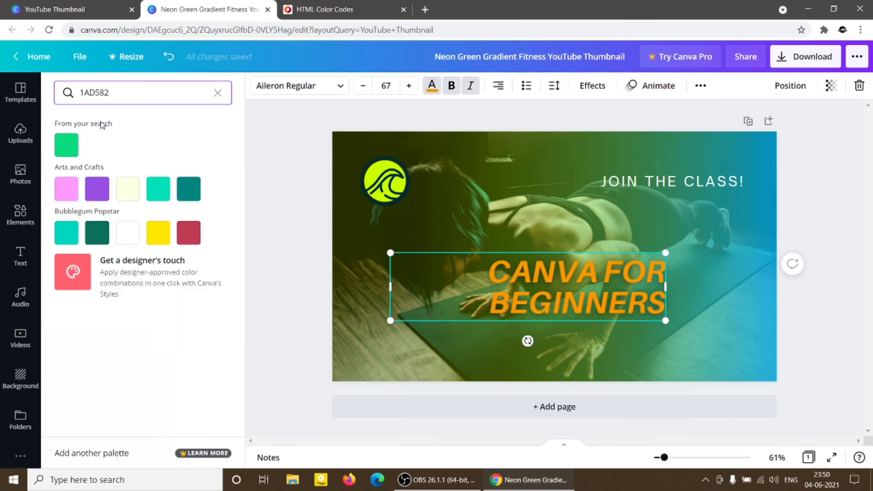
{"action": "left_click", "coordinate": [70, 146]}
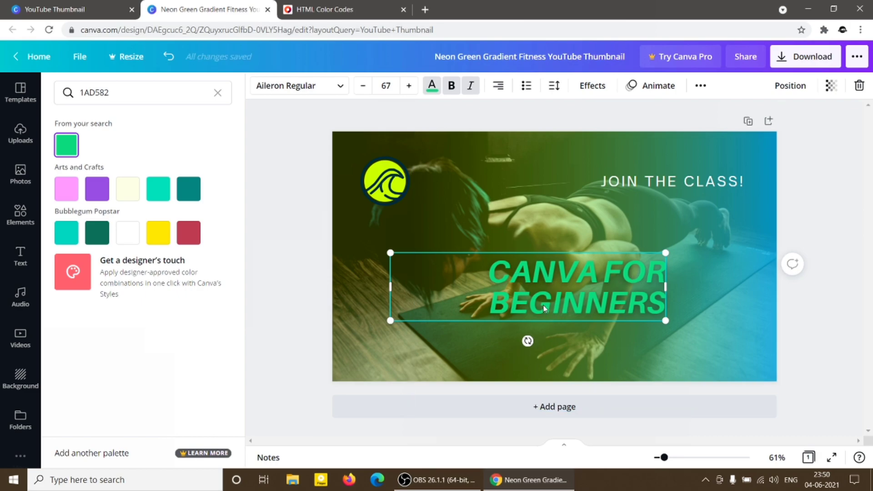
Toggle the headline's bold and italic formatting off and back on.
{"action": "left_click", "coordinate": [471, 91]}
{"action": "left_click", "coordinate": [451, 86]}
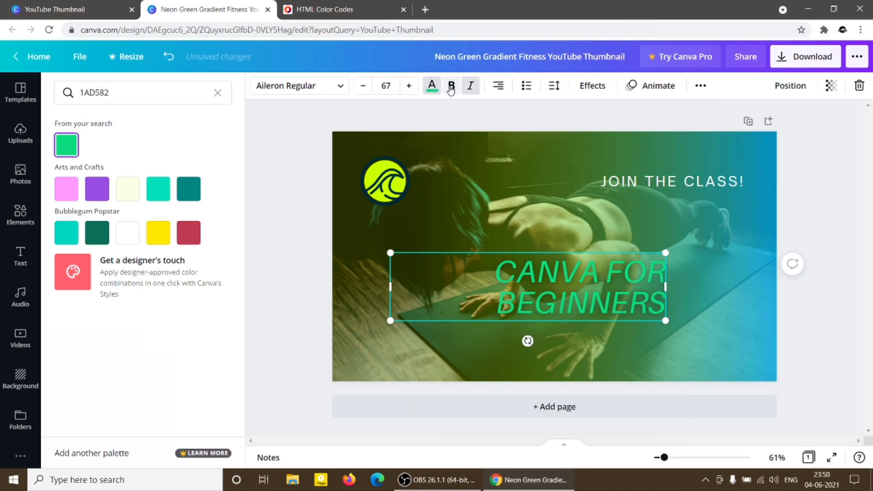
{"action": "left_click", "coordinate": [450, 88]}
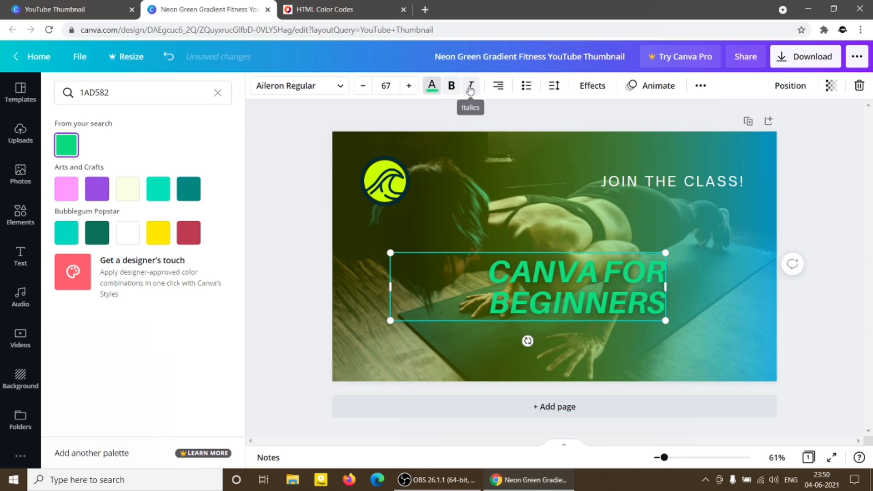
{"action": "left_click", "coordinate": [470, 91]}
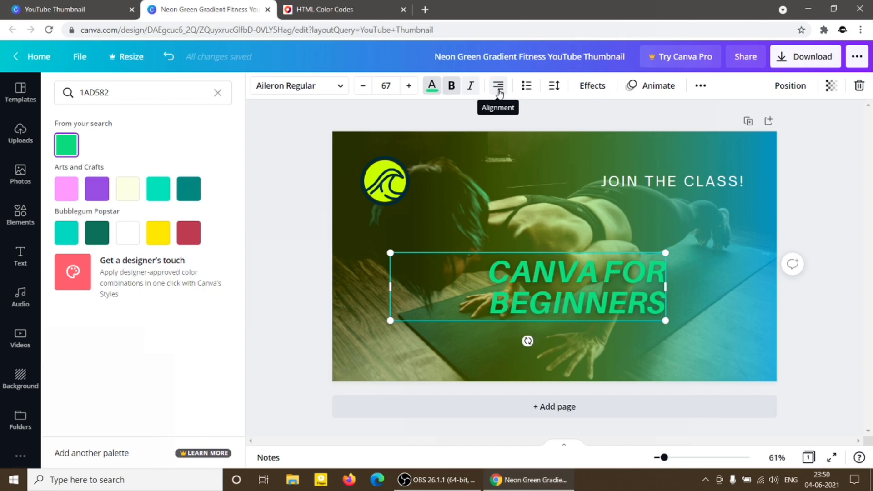
Cycle the headline's alignment through justified, left and centred, and return it to right-aligned.
{"action": "left_click", "coordinate": [499, 91]}
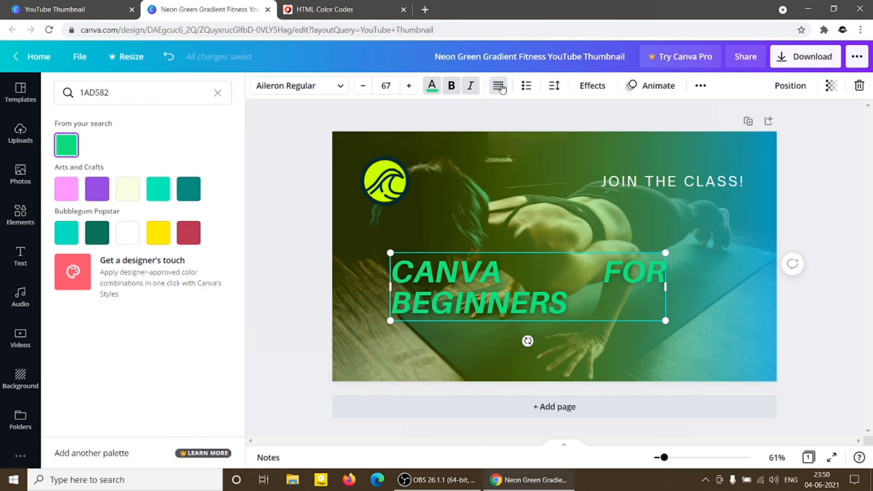
{"action": "left_click", "coordinate": [500, 87]}
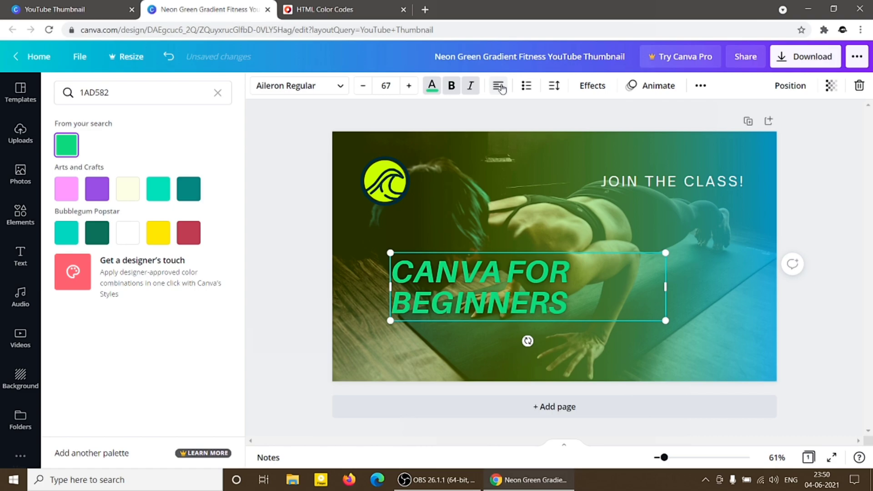
{"action": "left_click", "coordinate": [501, 89]}
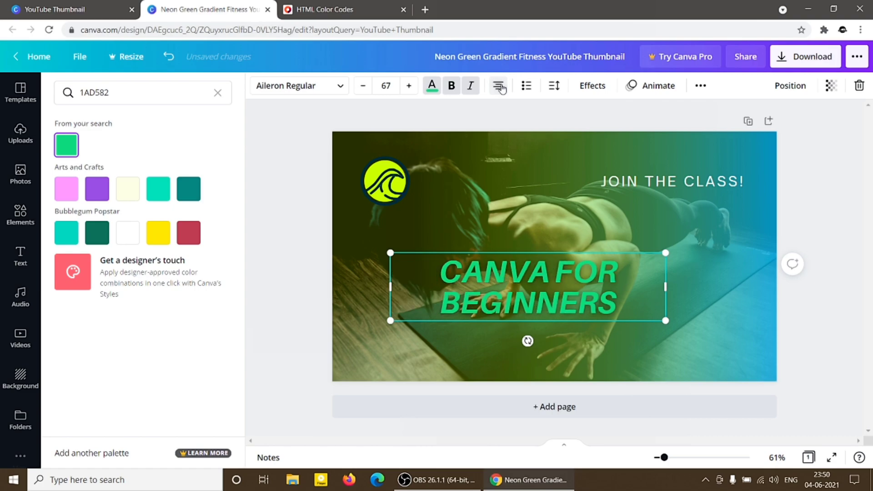
{"action": "left_click", "coordinate": [502, 90]}
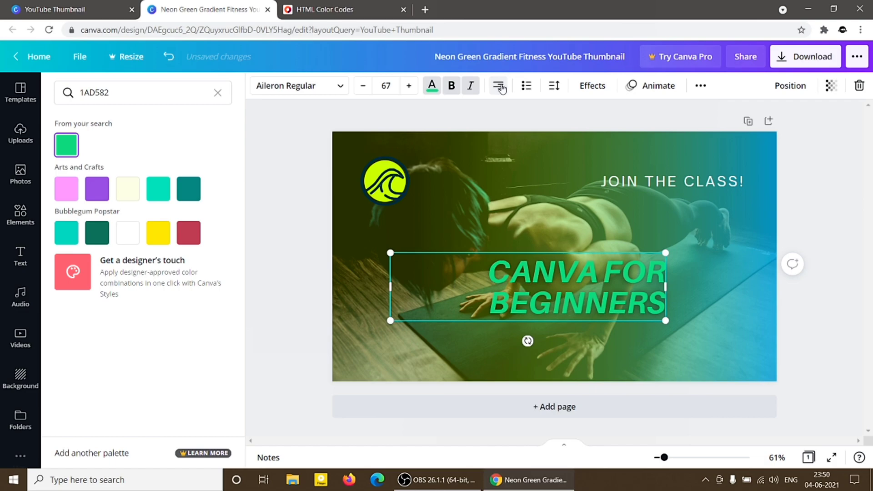
Try list formatting on the headline, starting with bullets, and remove it again.
{"action": "left_click", "coordinate": [526, 91]}
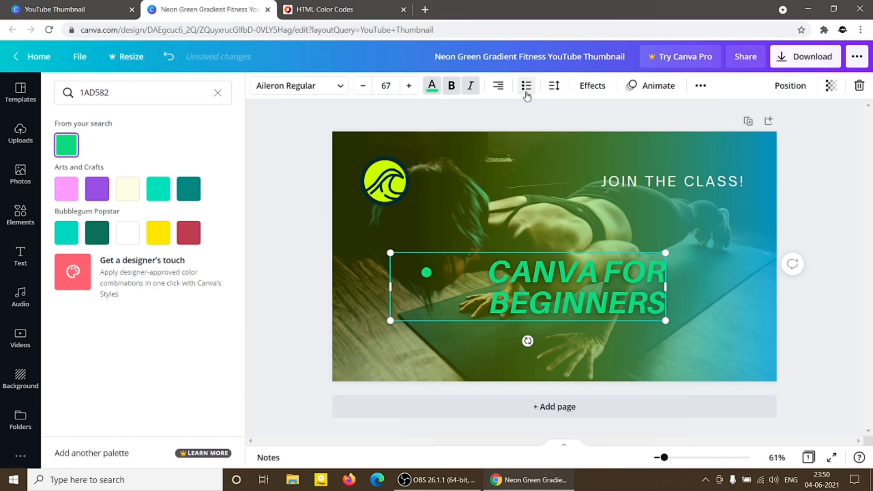
{"action": "left_click", "coordinate": [527, 91]}
{"action": "left_click", "coordinate": [526, 91]}
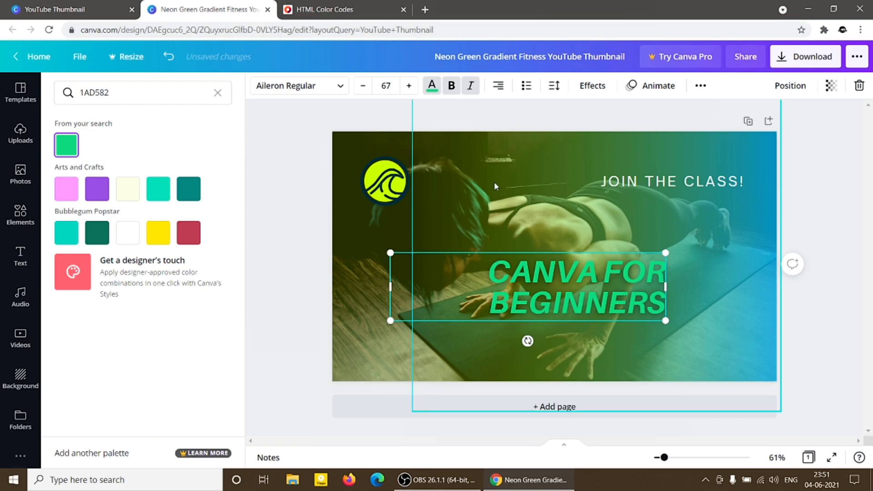
Set the headline's letter spacing to 219 and its line spacing to 1.78, keeping the headline selected.
{"action": "left_click", "coordinate": [554, 87]}
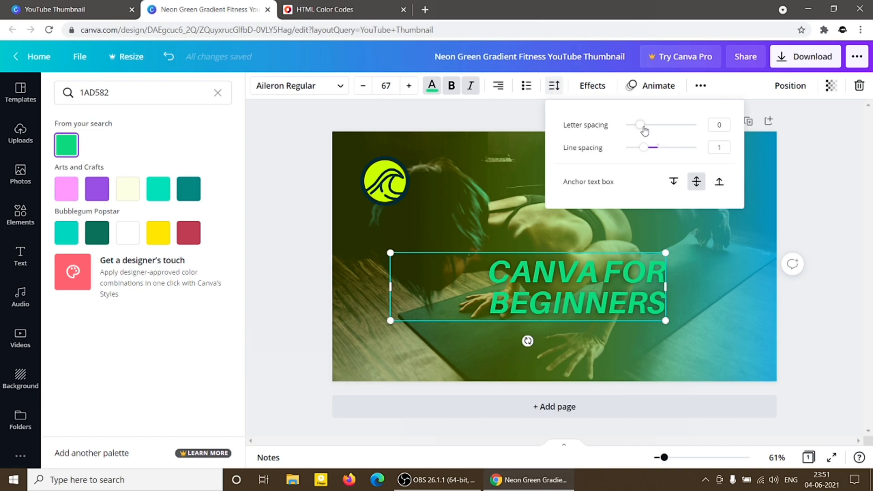
{"action": "left_click_drag", "start_coordinate": [642, 129], "coordinate": [657, 124]}
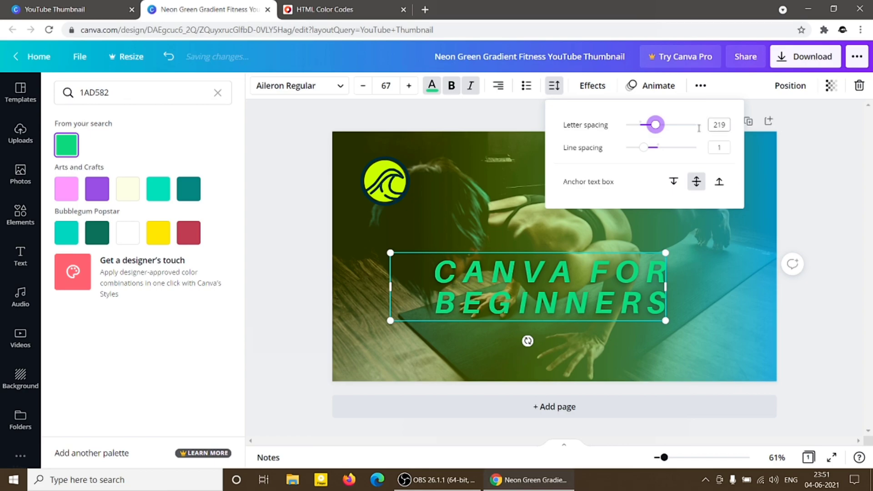
{"action": "left_click_drag", "start_coordinate": [643, 147], "coordinate": [671, 148]}
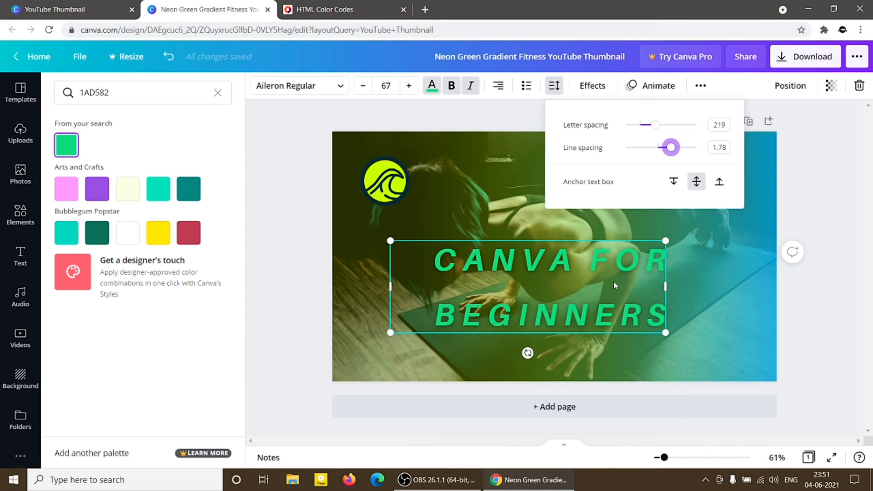
{"action": "left_click", "coordinate": [652, 222]}
{"action": "left_click", "coordinate": [572, 266]}
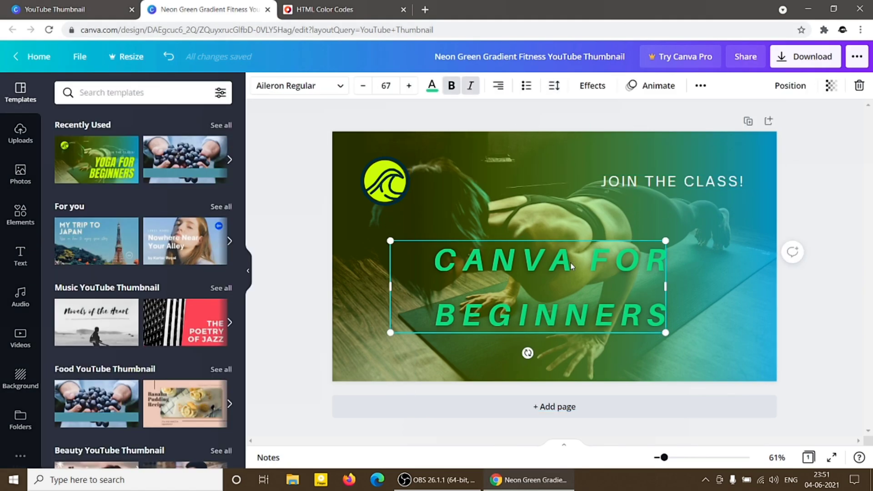
Try the Shadow effect on the headline with an offset of 76 and a blur of 6.
{"action": "left_click", "coordinate": [594, 90]}
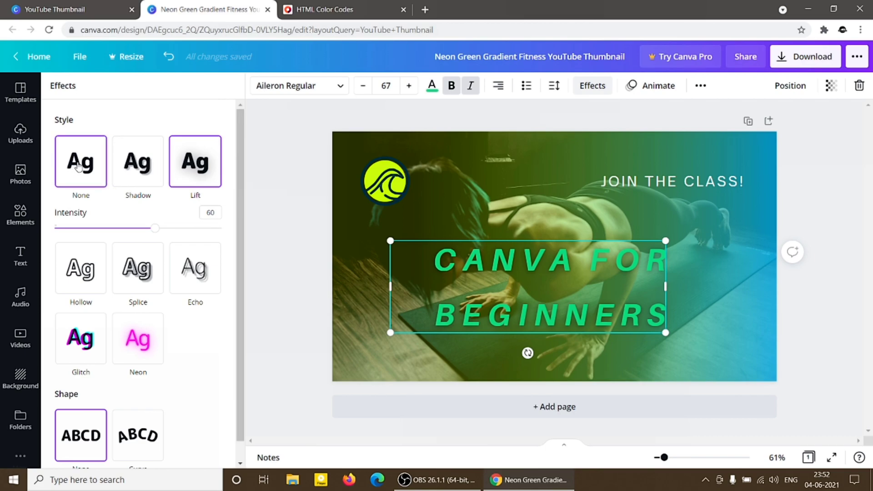
{"action": "left_click", "coordinate": [134, 167]}
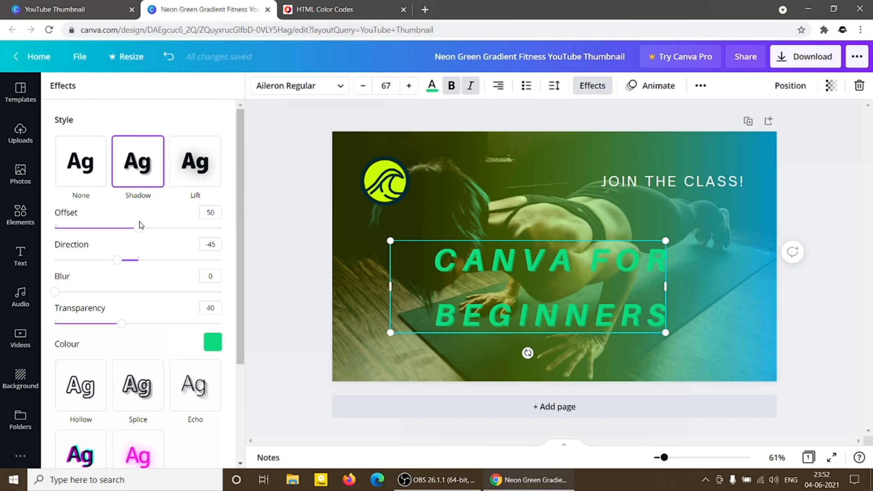
{"action": "left_click_drag", "start_coordinate": [139, 228], "coordinate": [182, 228]}
{"action": "mouse_move", "coordinate": [54, 291]}
{"action": "left_mouse_down"}
{"action": "mouse_move", "coordinate": [187, 290]}
{"action": "mouse_move", "coordinate": [64, 292]}
{"action": "left_mouse_up"}
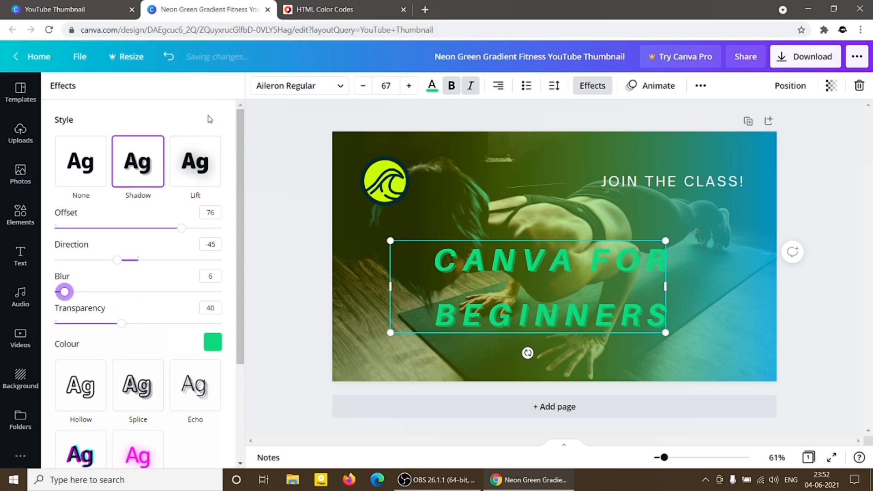
Try the Lift, Hollow, Splice, Echo, Glitch and Neon text effects on the headline in turn.
{"action": "left_click", "coordinate": [205, 165]}
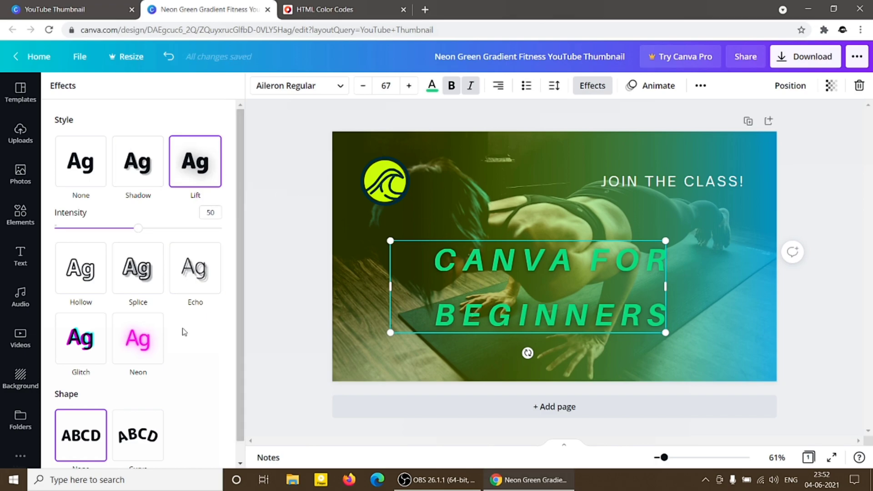
{"action": "scroll", "coordinate": [184, 332], "scroll_direction": "down", "scroll_amount": 1}
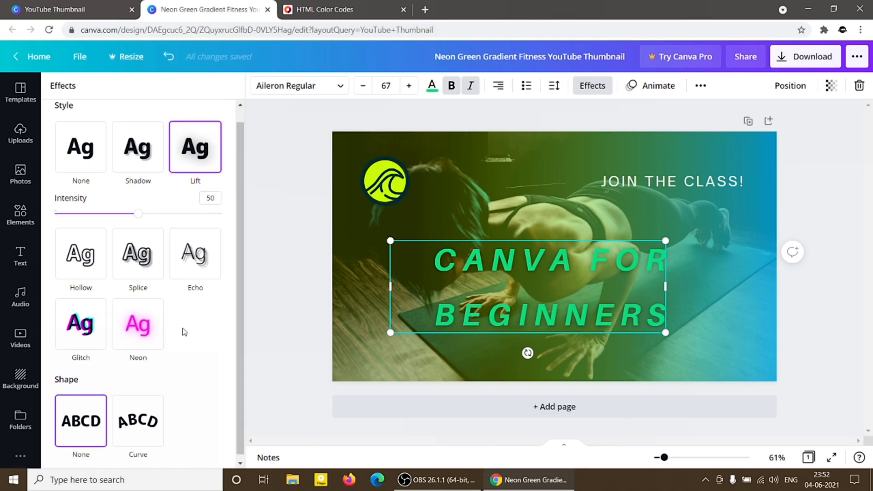
{"action": "left_click", "coordinate": [87, 264]}
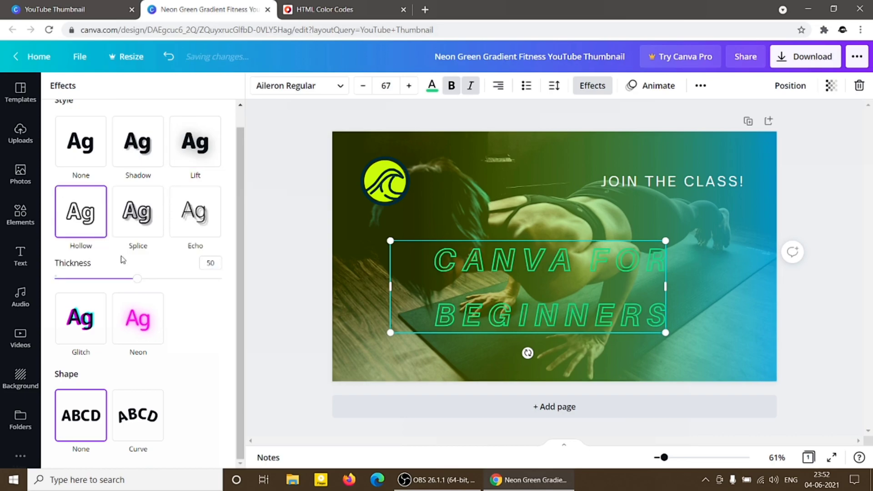
{"action": "left_click", "coordinate": [140, 230]}
{"action": "left_click", "coordinate": [182, 227]}
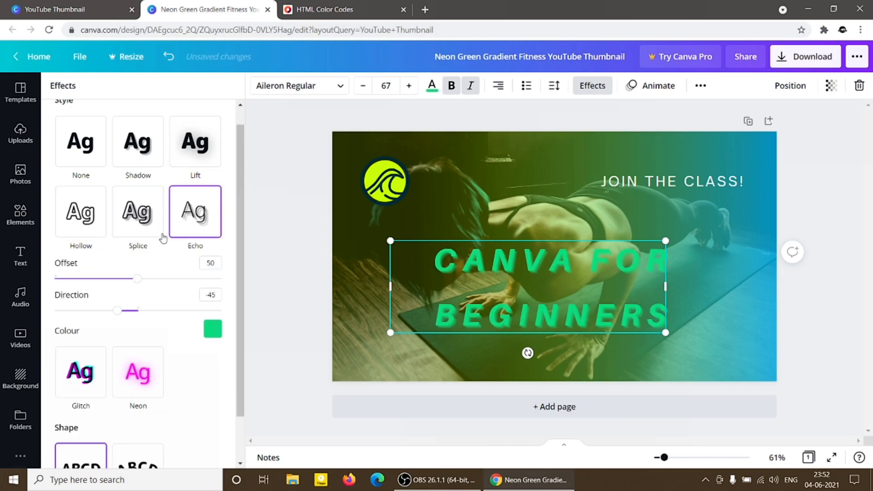
{"action": "left_click", "coordinate": [94, 364]}
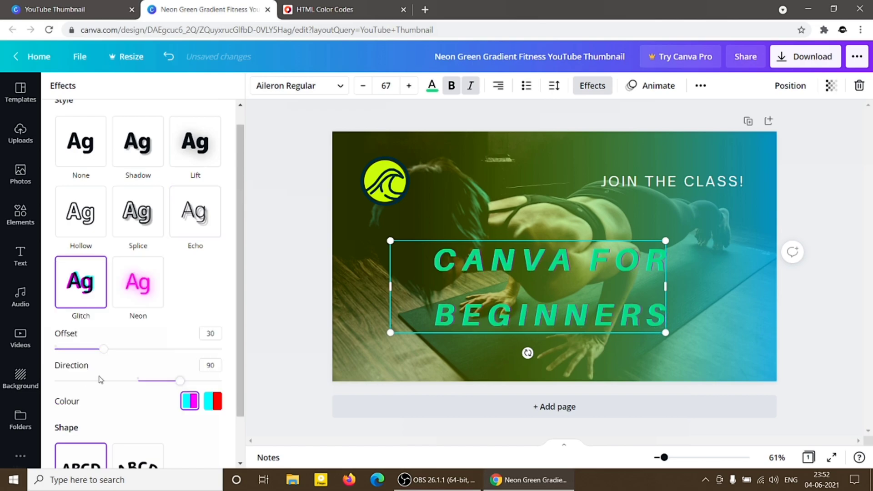
{"action": "left_click", "coordinate": [145, 313]}
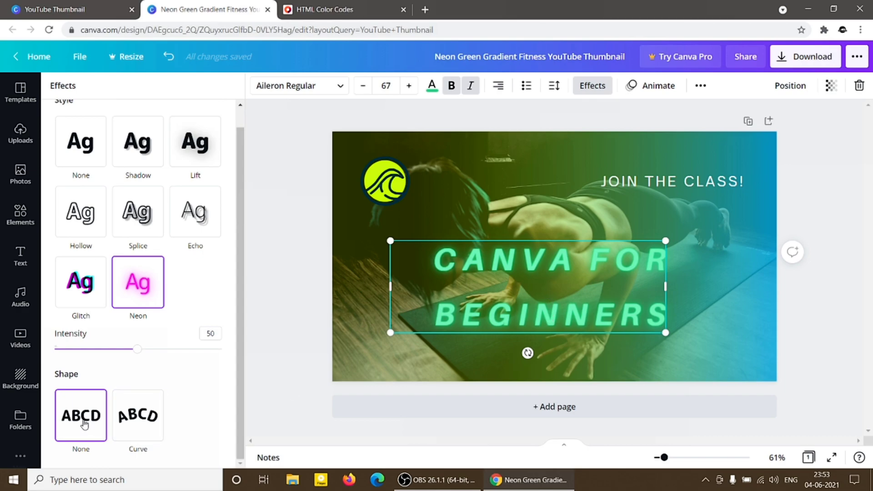
Try the Curve shape on the headline, moving it up and setting the curve to -42, and return it to straight text.
{"action": "left_click", "coordinate": [150, 414]}
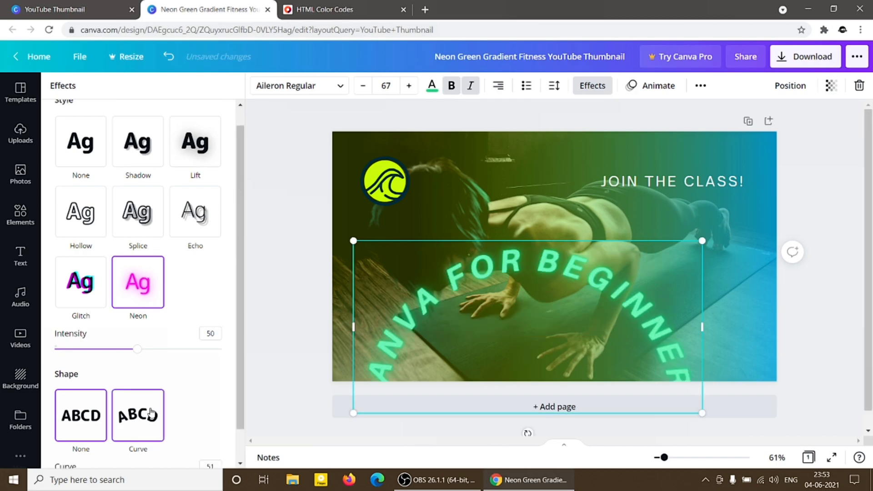
{"action": "left_click_drag", "start_coordinate": [480, 328], "coordinate": [478, 244]}
{"action": "scroll", "coordinate": [158, 427], "scroll_direction": "down", "scroll_amount": 1}
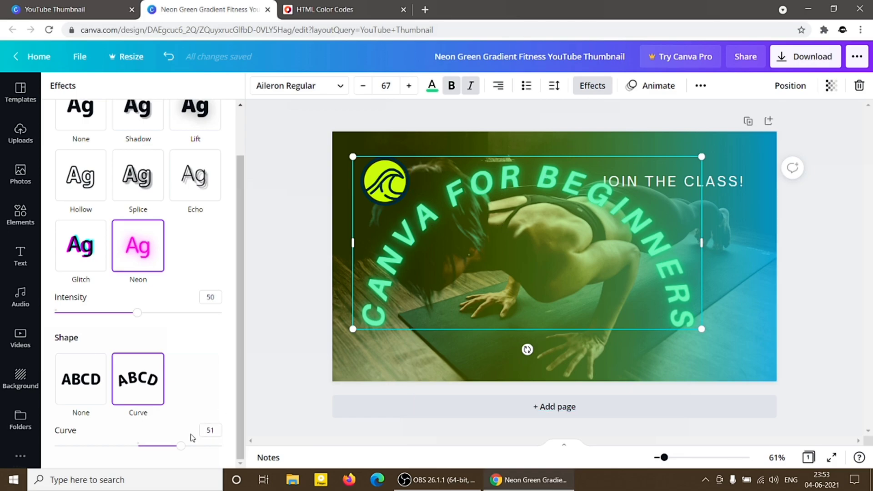
{"action": "left_click_drag", "start_coordinate": [180, 453], "coordinate": [104, 429]}
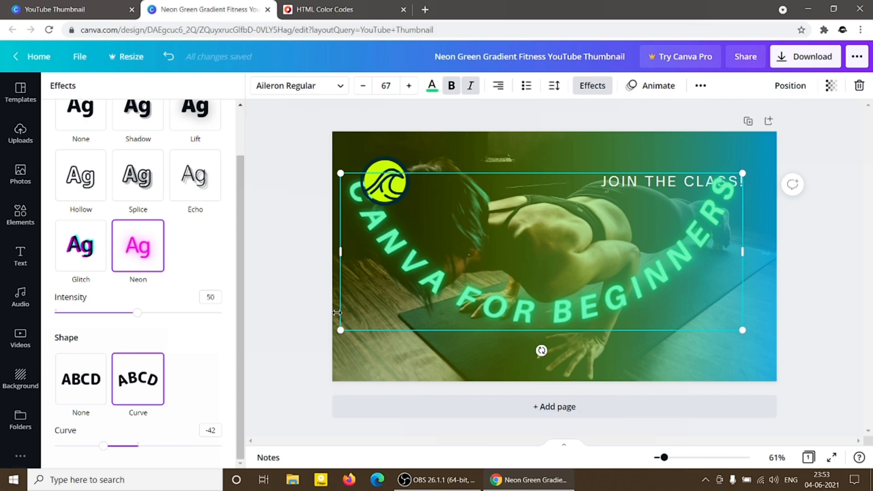
{"action": "left_click", "coordinate": [78, 400]}
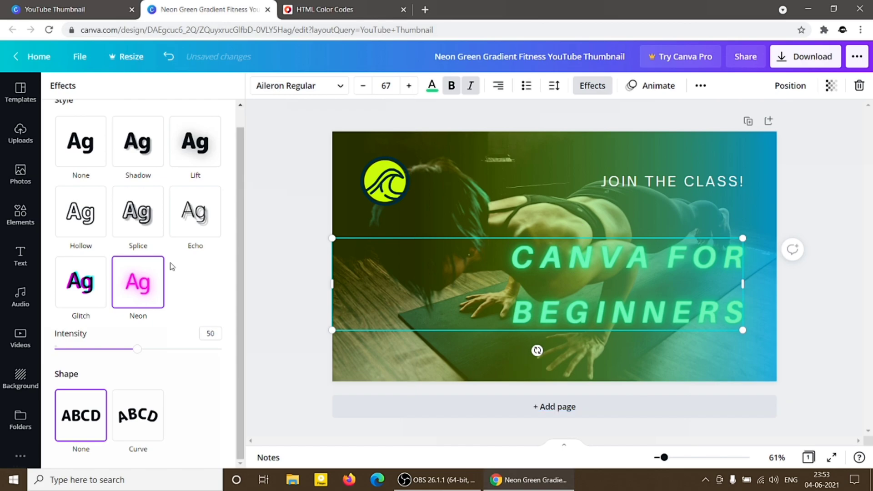
Apply the Lift effect to the headline and set its line spacing to 1.05, keeping the headline selected.
{"action": "left_click", "coordinate": [179, 142]}
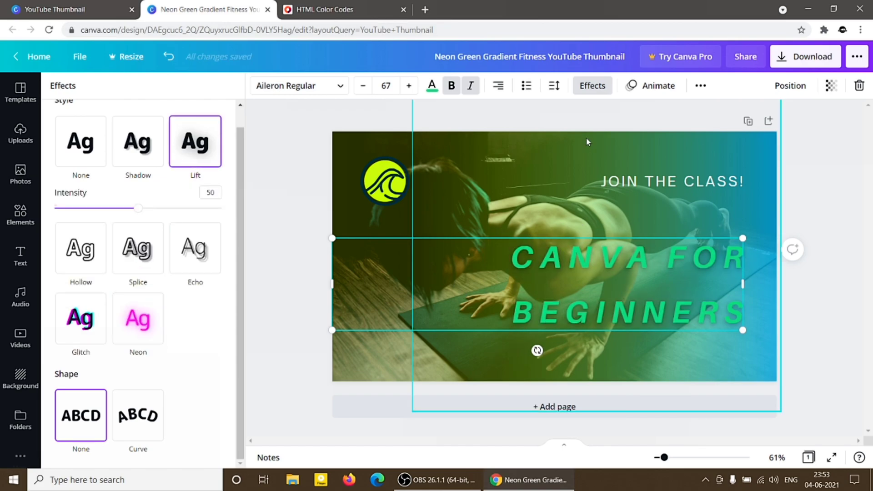
{"action": "left_click", "coordinate": [554, 86]}
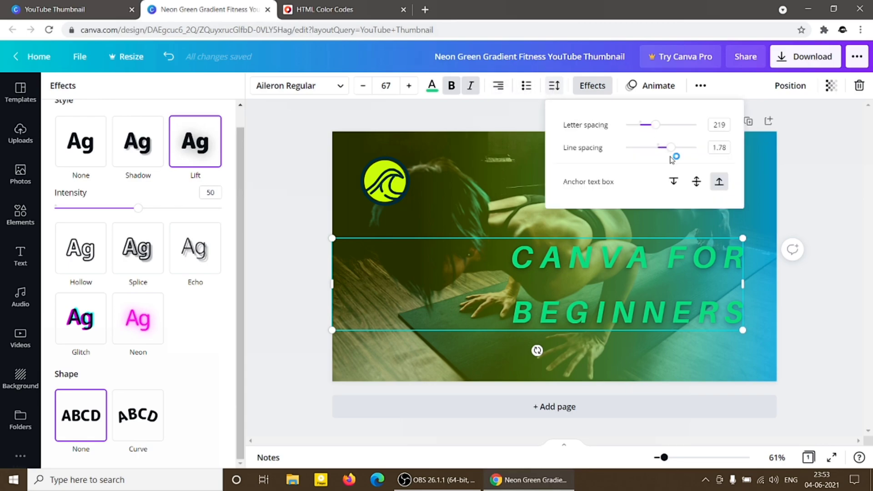
{"action": "left_click_drag", "start_coordinate": [670, 156], "coordinate": [645, 157]}
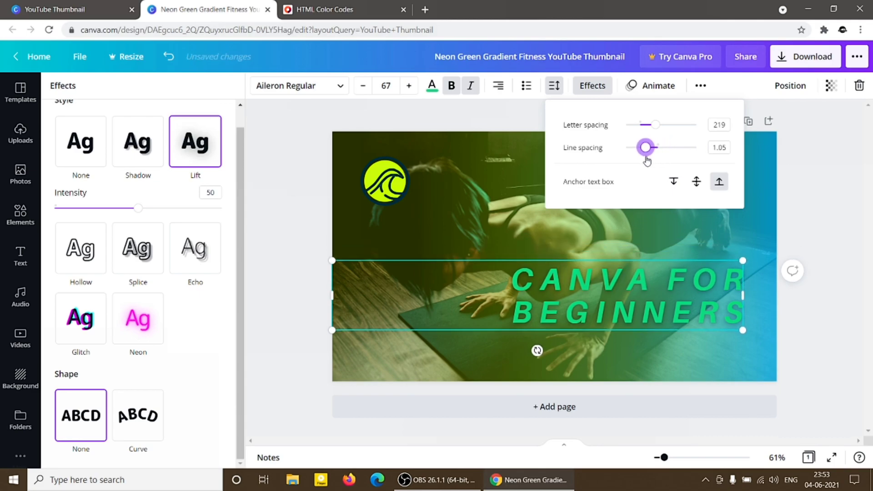
{"action": "left_click", "coordinate": [458, 234]}
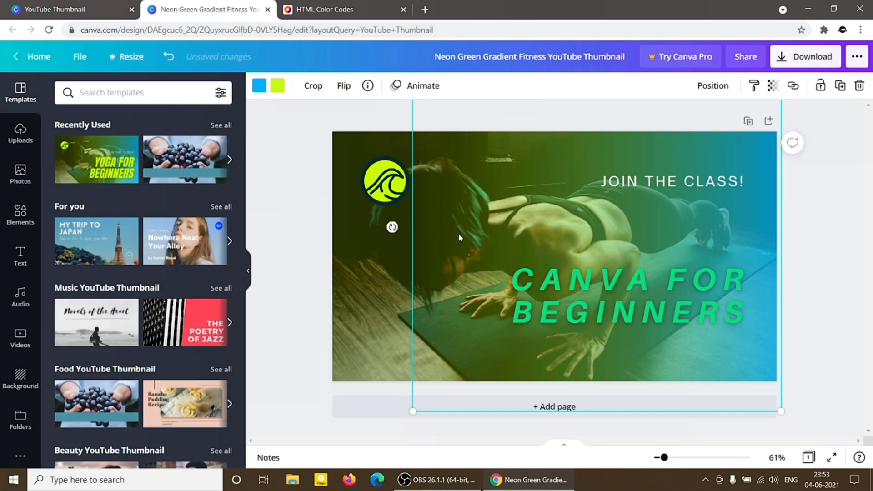
{"action": "left_click", "coordinate": [537, 285]}
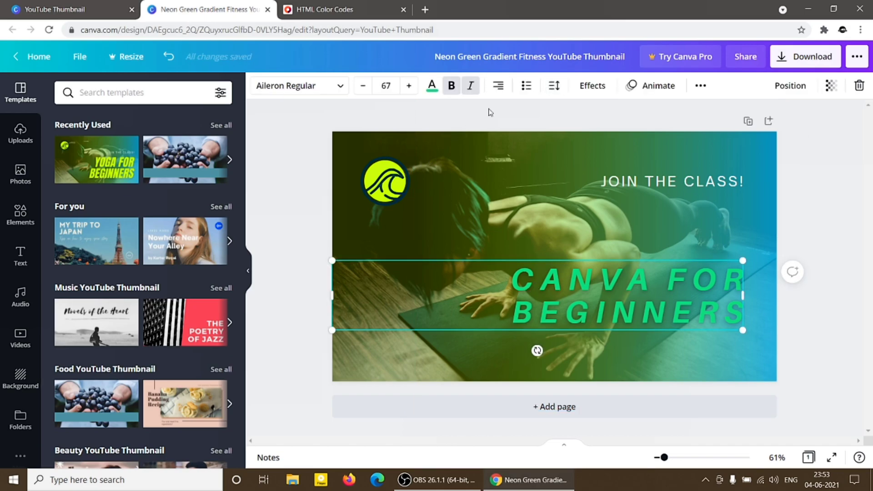
Try the Block, Breathe, Rise and Pan text animations on the headline and settle on Fade.
{"action": "left_click", "coordinate": [654, 86]}
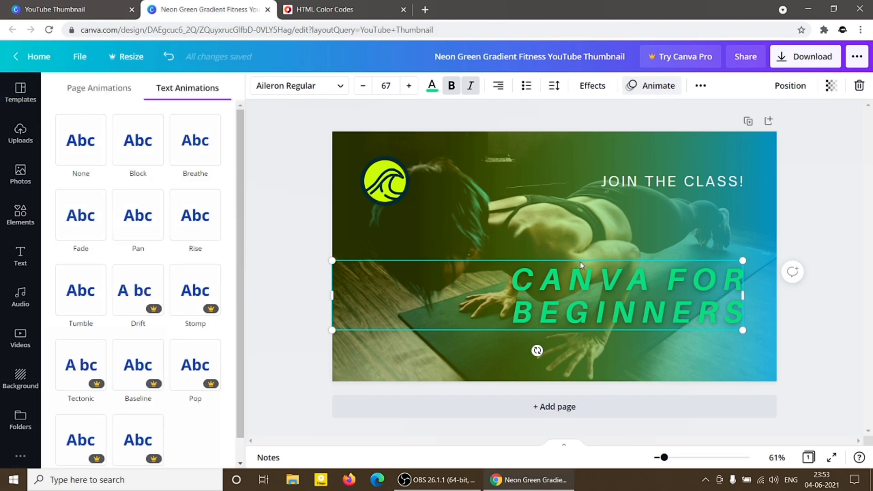
{"action": "left_click", "coordinate": [129, 141]}
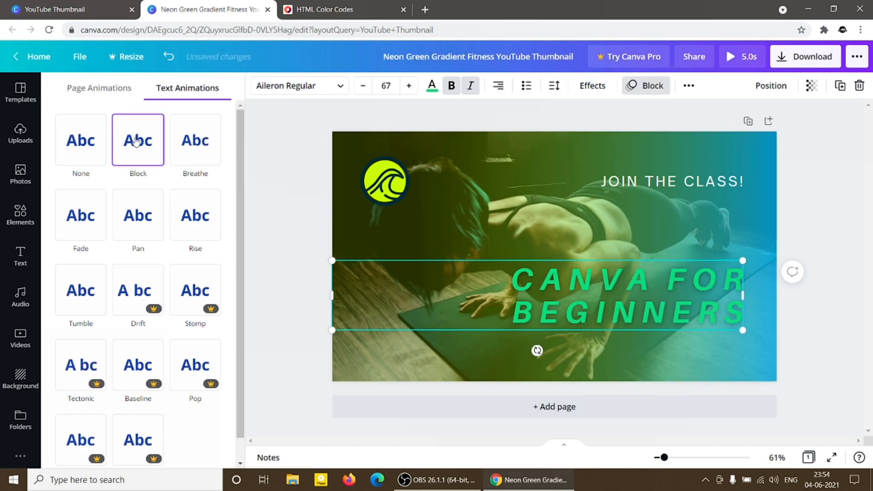
{"action": "left_click", "coordinate": [196, 140]}
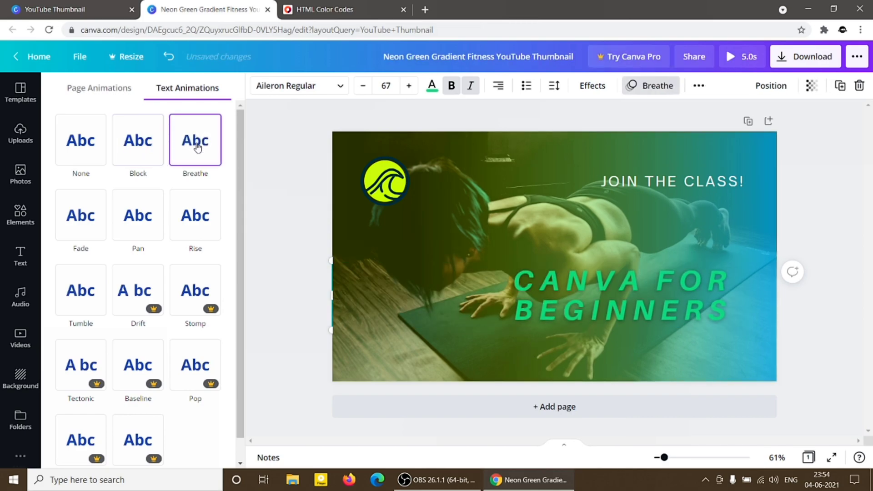
{"action": "left_click", "coordinate": [199, 205]}
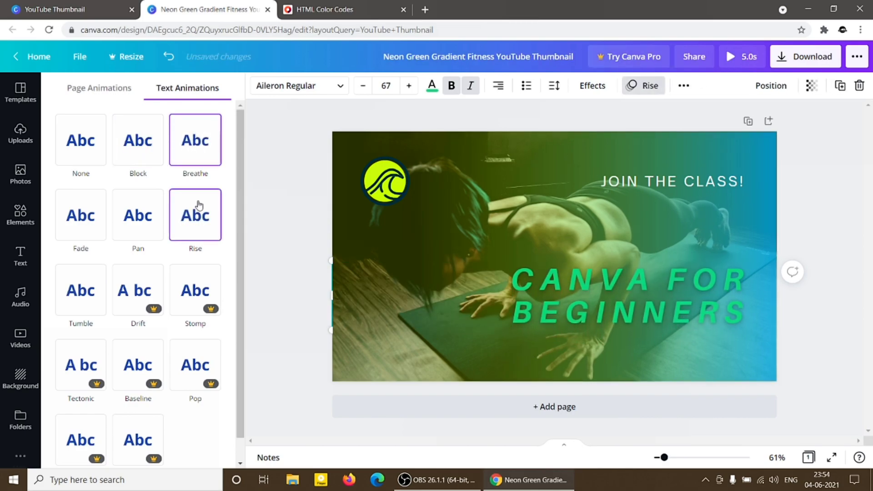
{"action": "left_click", "coordinate": [138, 219]}
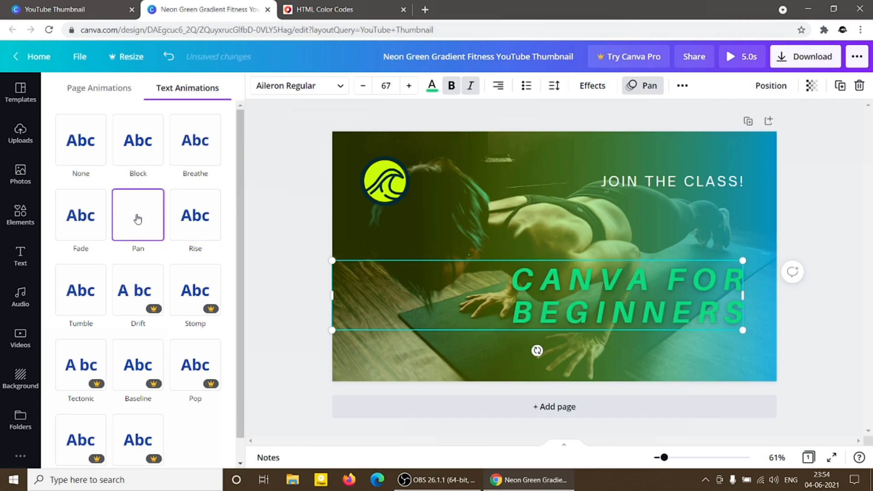
{"action": "left_click", "coordinate": [94, 219]}
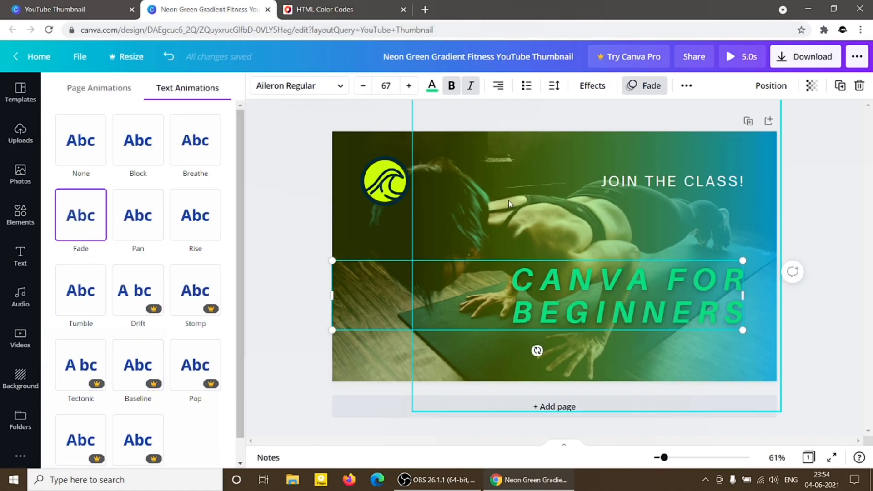
Toggle the headline's uppercase formatting and move the headline slightly up and to the left in the thumbnail.
{"action": "left_click", "coordinate": [687, 87]}
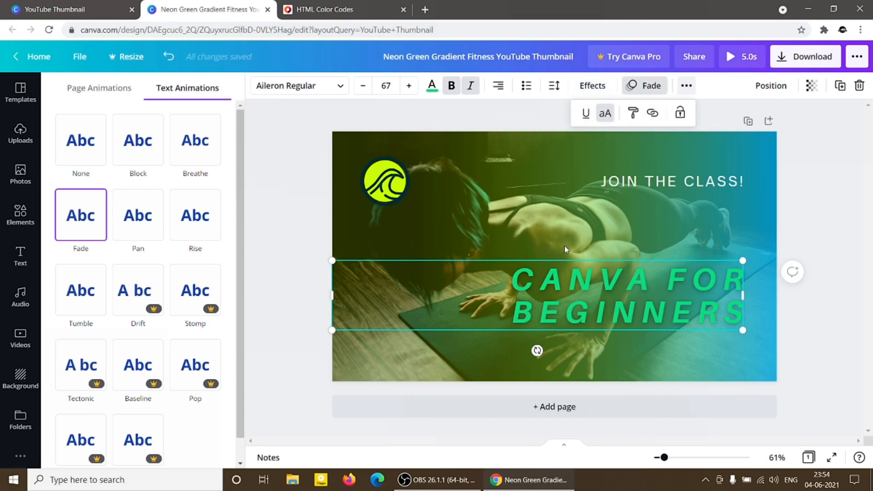
{"action": "left_click", "coordinate": [605, 121]}
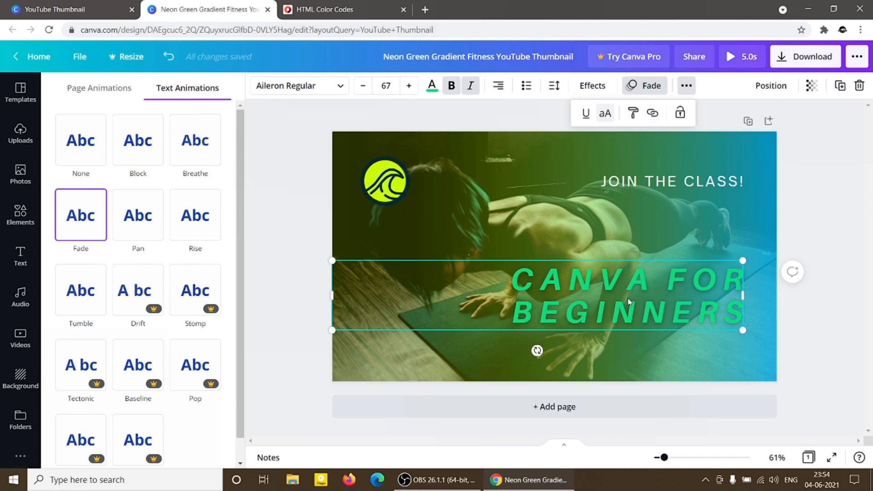
{"action": "left_click_drag", "start_coordinate": [727, 314], "coordinate": [712, 299]}
Select the word BEGINNERS, open its external link entry and close it without adding a link.
{"action": "double_click", "coordinate": [614, 301]}
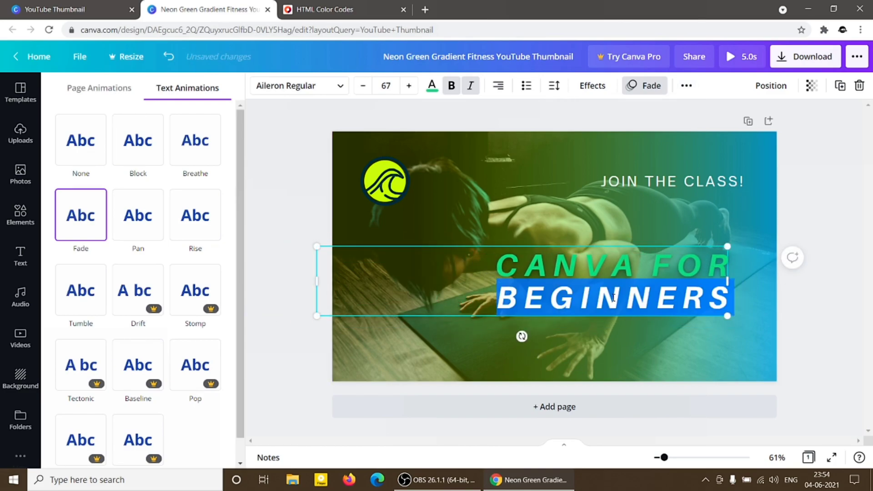
{"action": "left_click", "coordinate": [688, 88]}
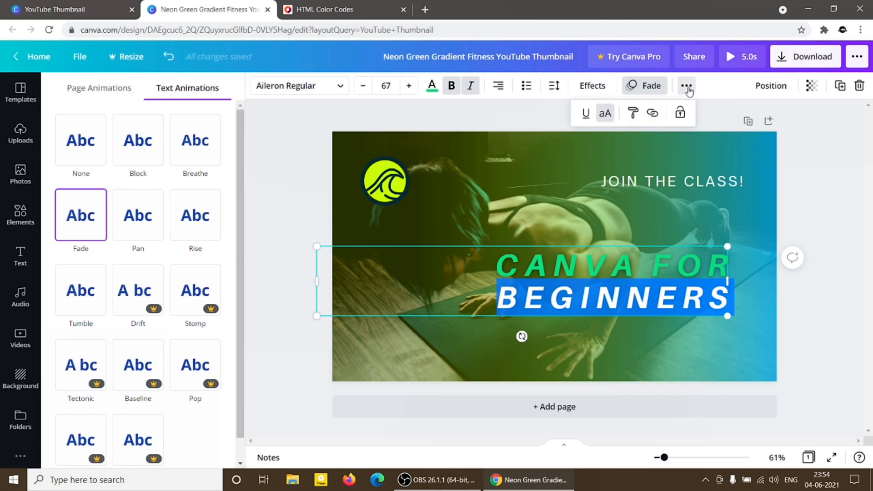
{"action": "left_click", "coordinate": [654, 116]}
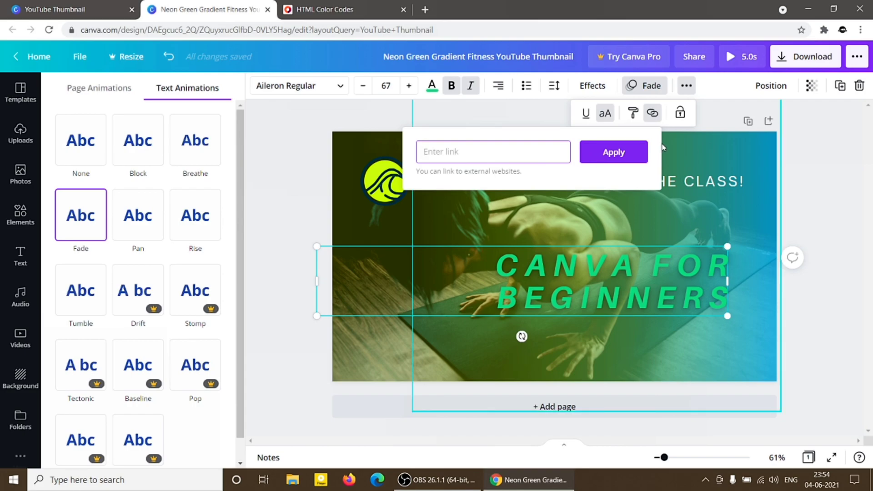
{"action": "left_click", "coordinate": [699, 209]}
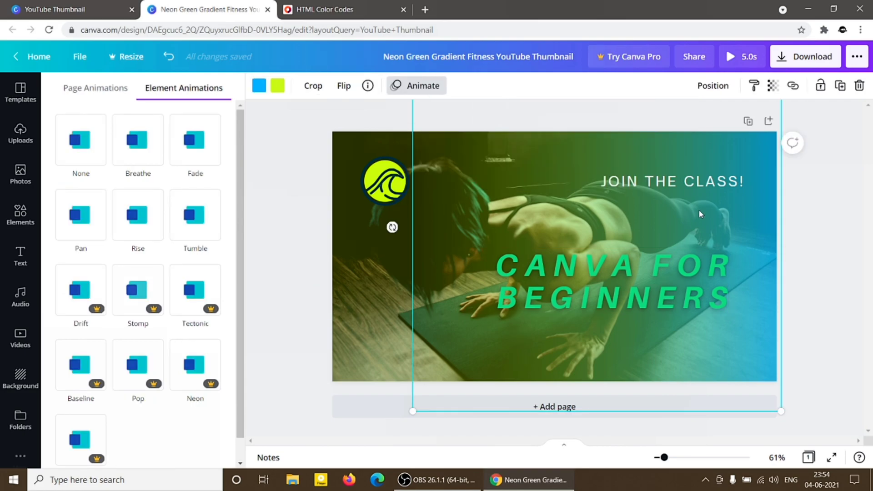
Reselect the headline and view its layer order and page alignment options without changing them.
{"action": "left_click", "coordinate": [675, 259]}
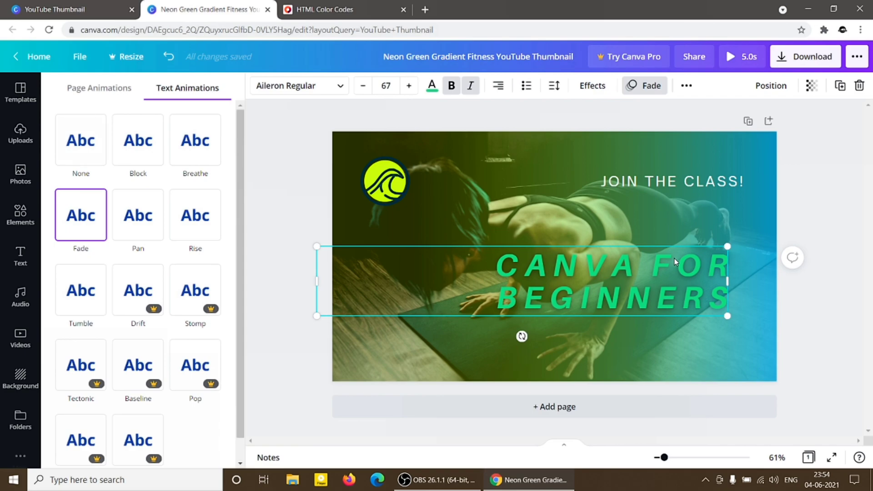
{"action": "left_click", "coordinate": [657, 209]}
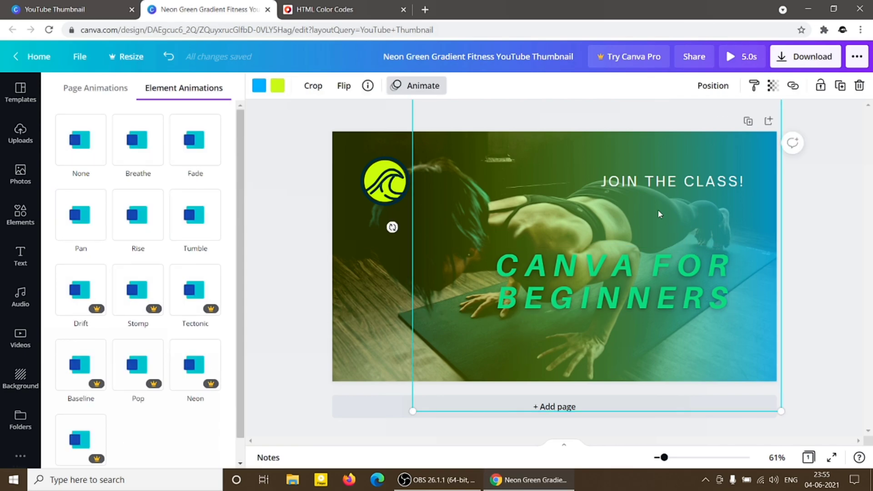
{"action": "left_click", "coordinate": [641, 266]}
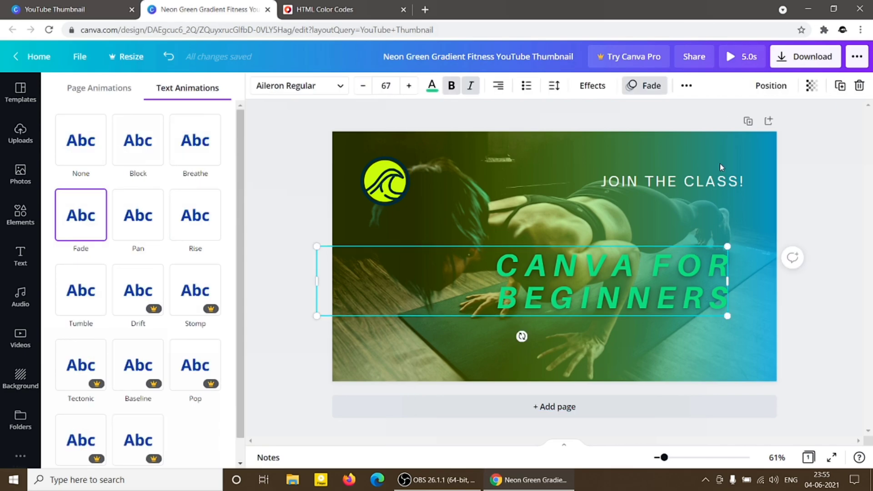
{"action": "left_click", "coordinate": [779, 91]}
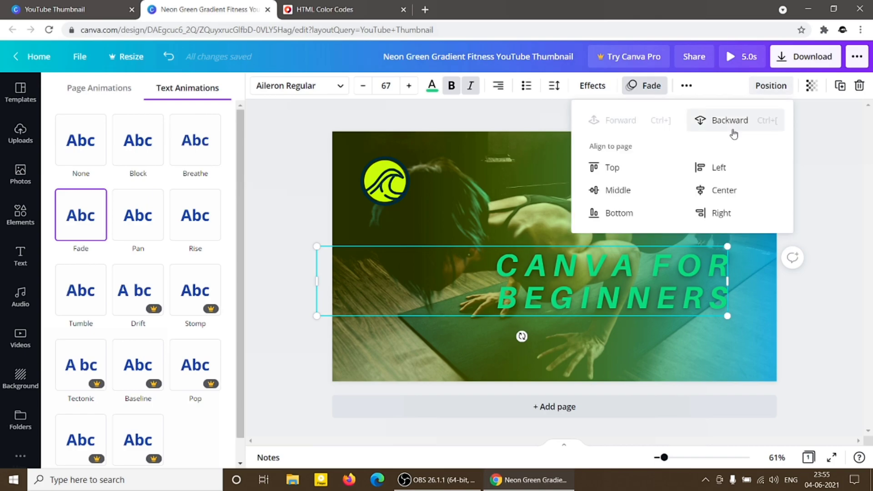
{"action": "left_click", "coordinate": [563, 220]}
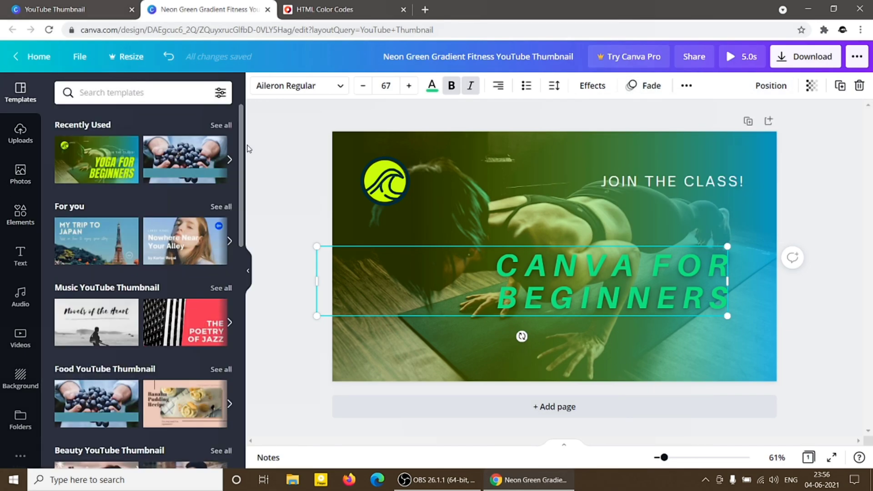
Move the wave logo over the start of the headline and send it backward behind the text.
{"action": "left_click_drag", "start_coordinate": [375, 191], "coordinate": [499, 276]}
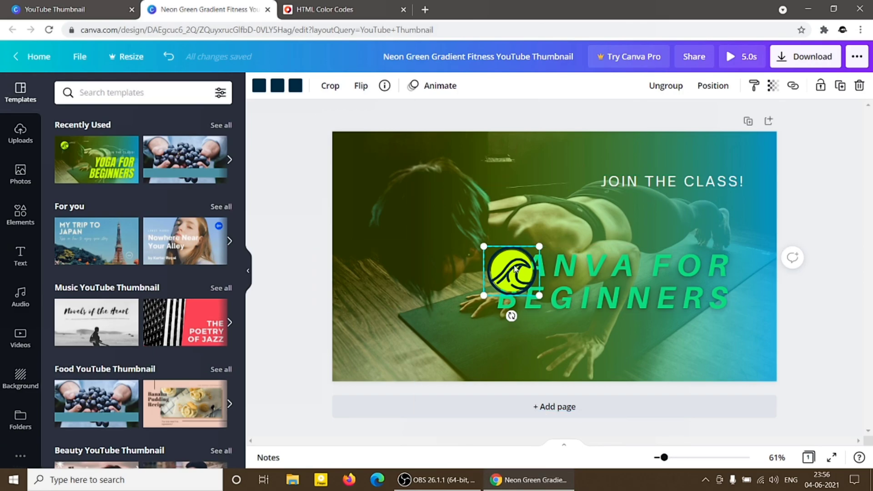
{"action": "left_click", "coordinate": [700, 89]}
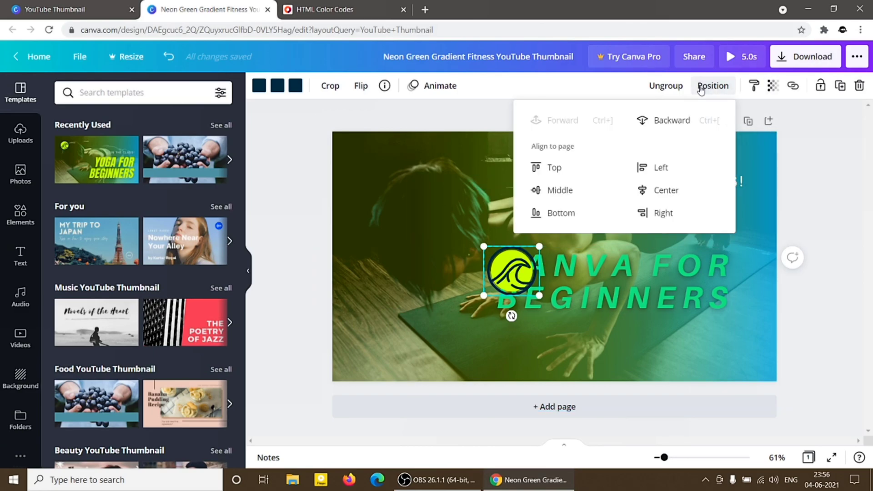
{"action": "left_click", "coordinate": [667, 121]}
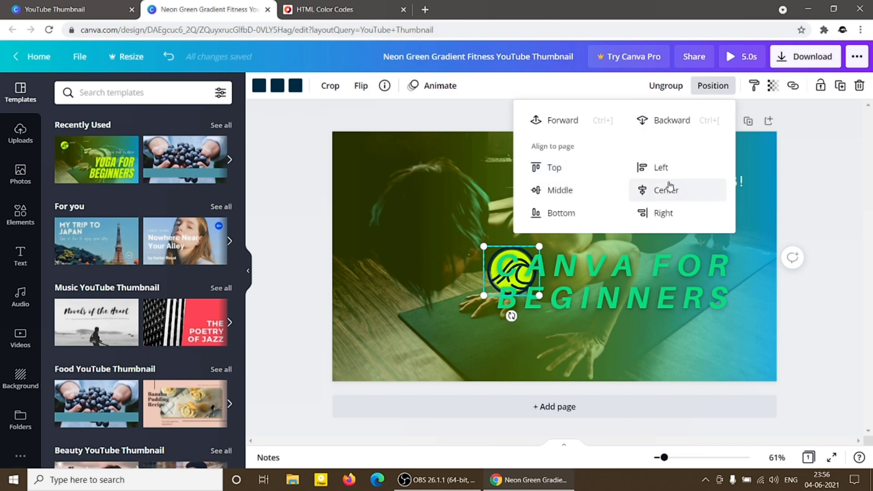
Align the headline to the top of the page, then realign it to the vertical middle.
{"action": "left_click", "coordinate": [602, 259]}
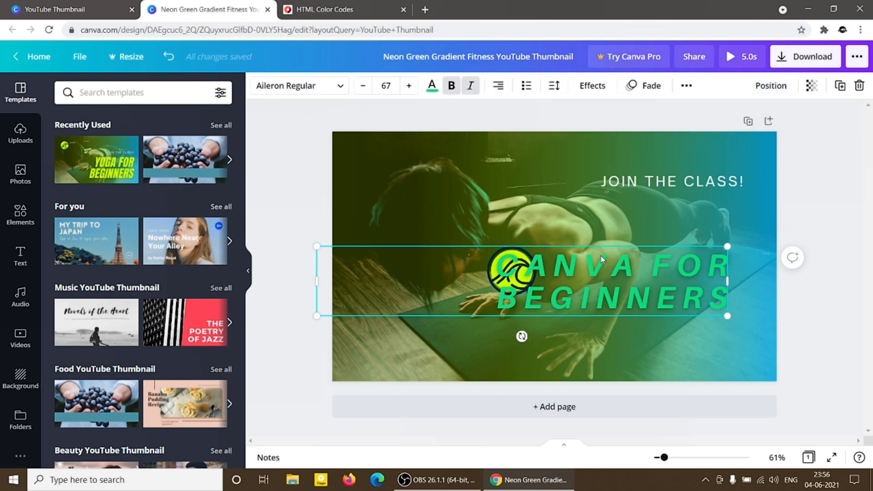
{"action": "left_click", "coordinate": [765, 87]}
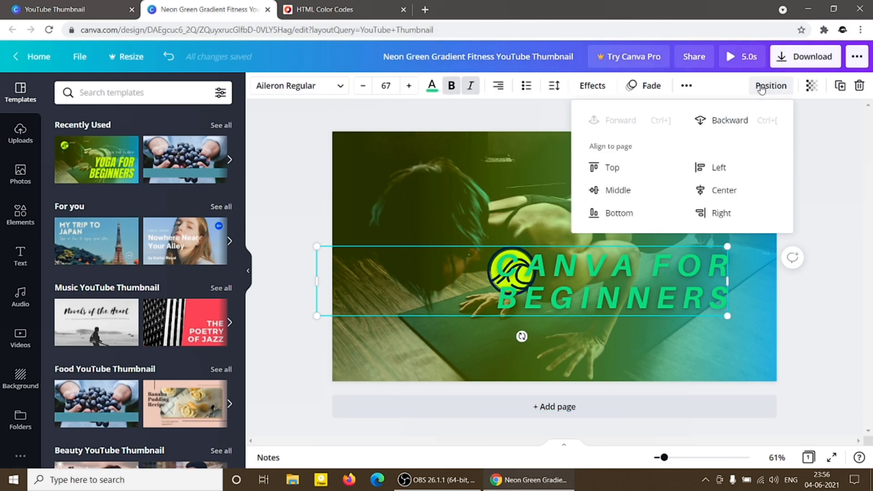
{"action": "left_click", "coordinate": [613, 166]}
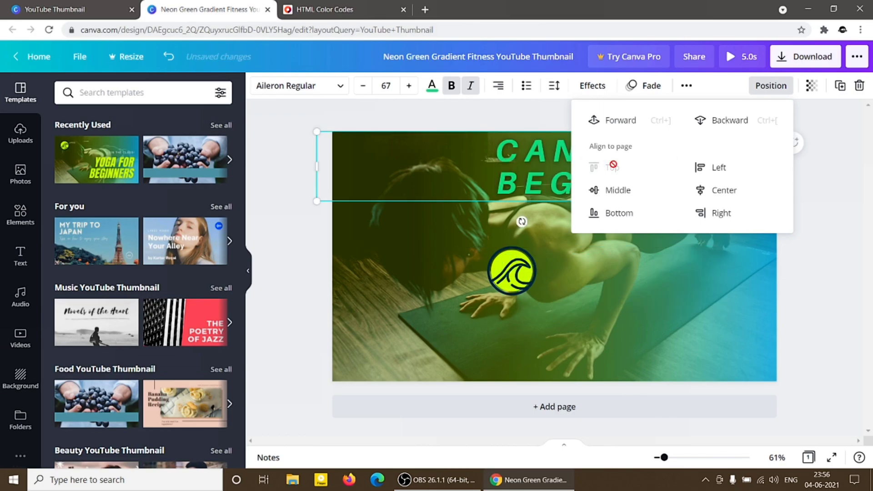
{"action": "left_click", "coordinate": [614, 189]}
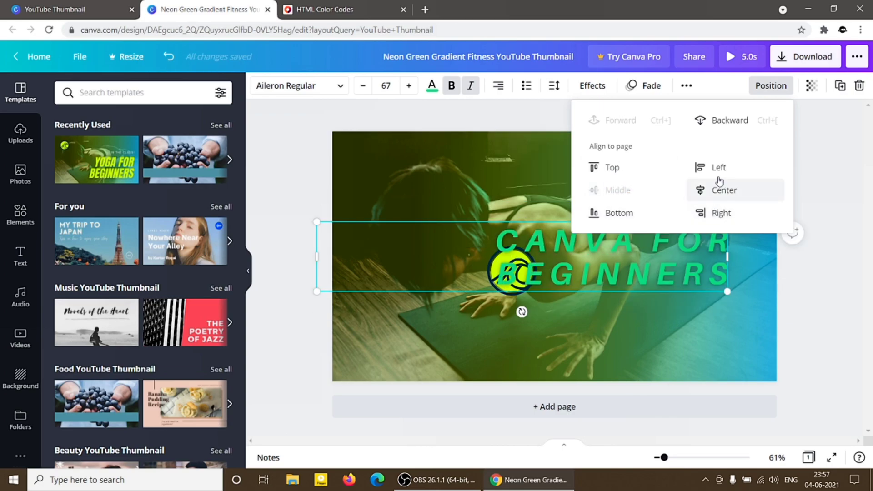
Try the headline's transparency setting and leave it at 100.
{"action": "left_click", "coordinate": [814, 87]}
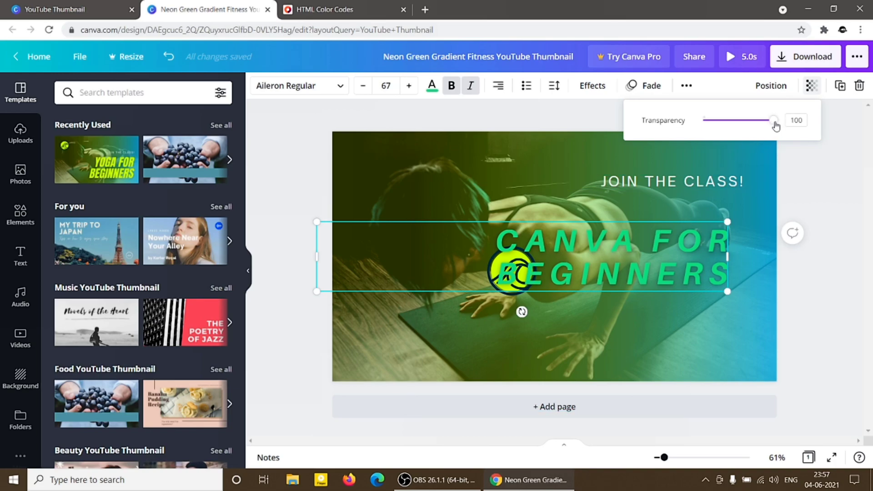
{"action": "left_click_drag", "start_coordinate": [776, 126], "coordinate": [783, 143]}
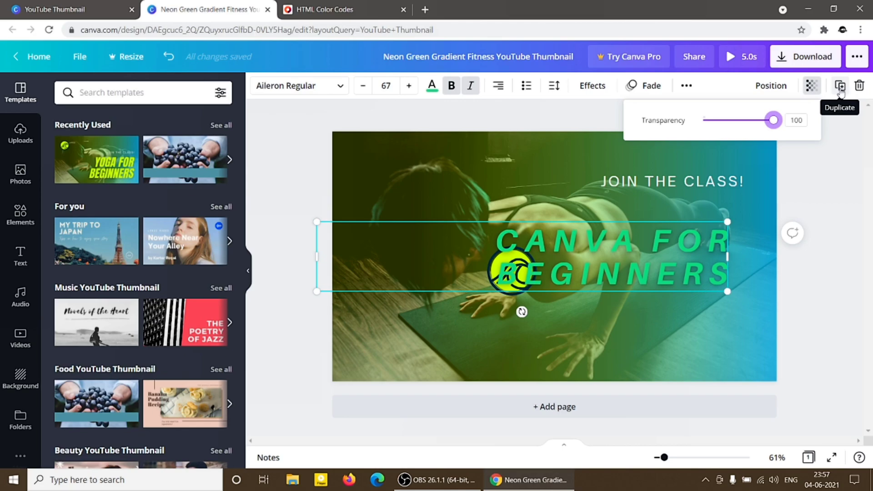
{"action": "left_click", "coordinate": [665, 234]}
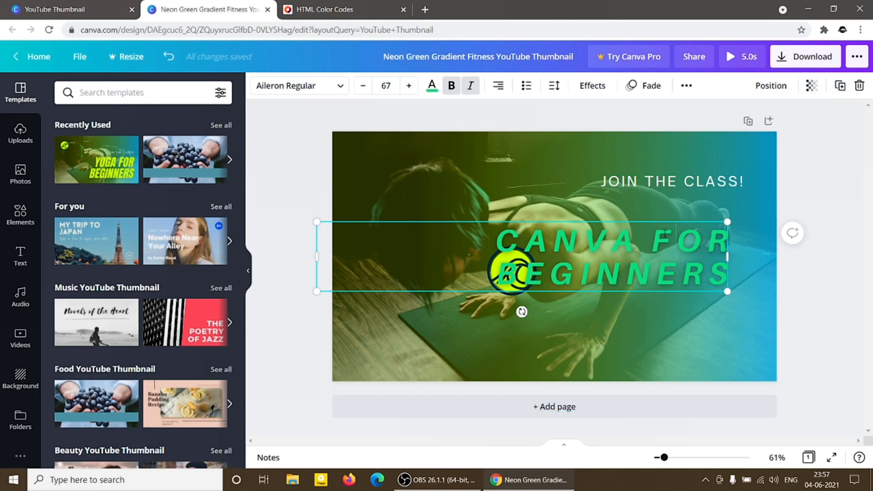
Duplicate the headline twice, placing one copy below the original and the other above it.
{"action": "left_click", "coordinate": [841, 87]}
{"action": "left_click_drag", "start_coordinate": [626, 282], "coordinate": [610, 360]}
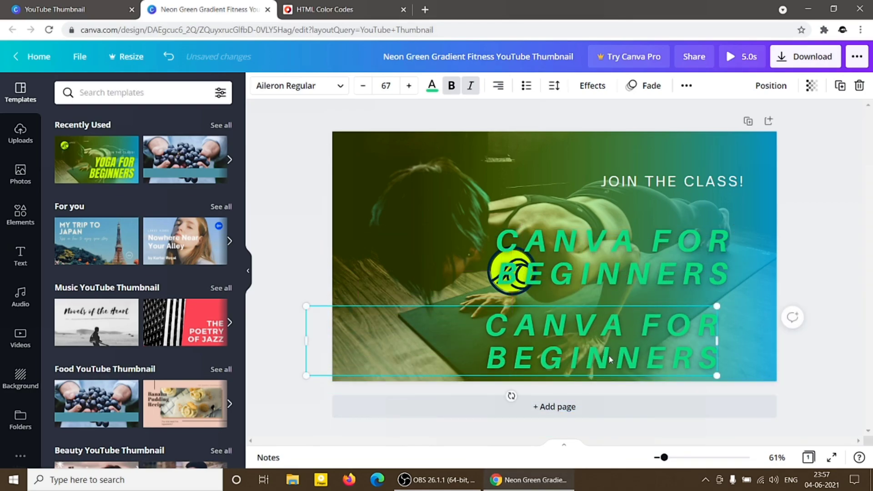
{"action": "left_click", "coordinate": [839, 96]}
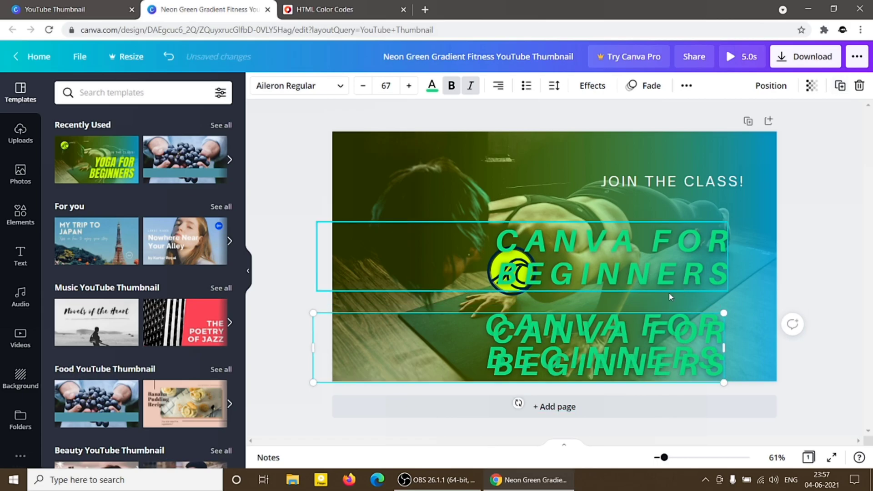
{"action": "left_click_drag", "start_coordinate": [632, 341], "coordinate": [576, 174]}
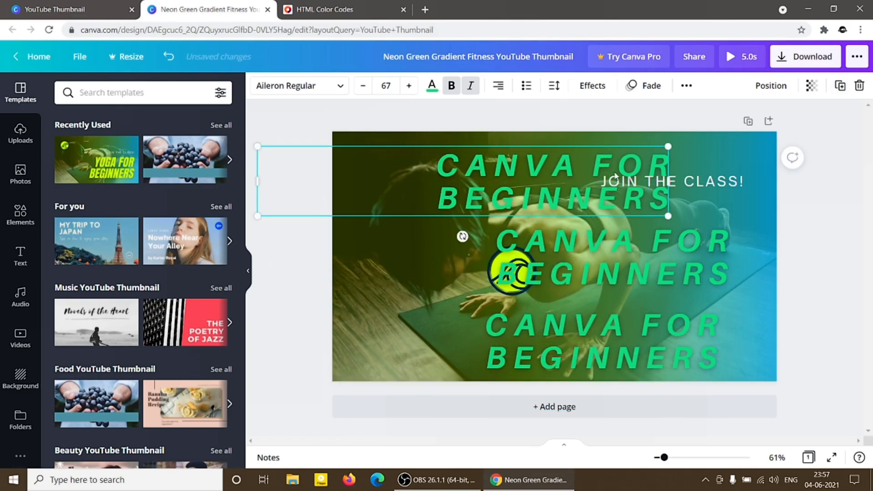
Delete both duplicated headlines, keeping only the original in the middle of the thumbnail.
{"action": "left_click", "coordinate": [859, 86]}
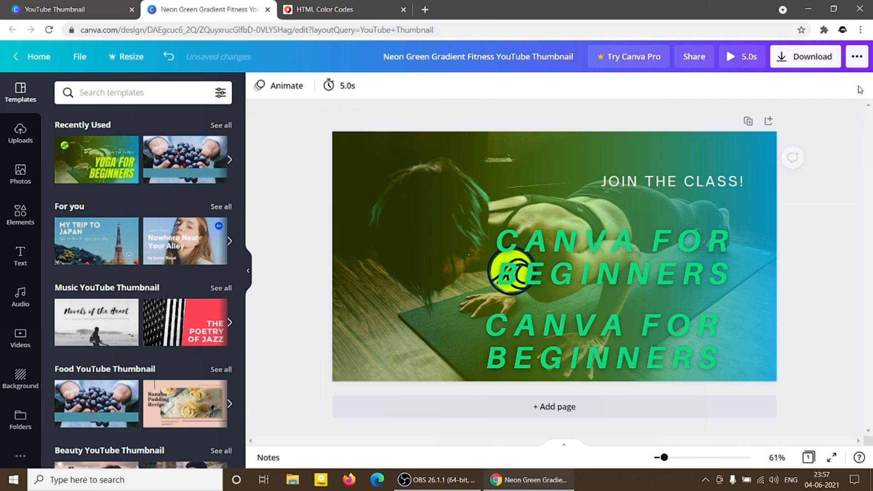
{"action": "left_click", "coordinate": [650, 326]}
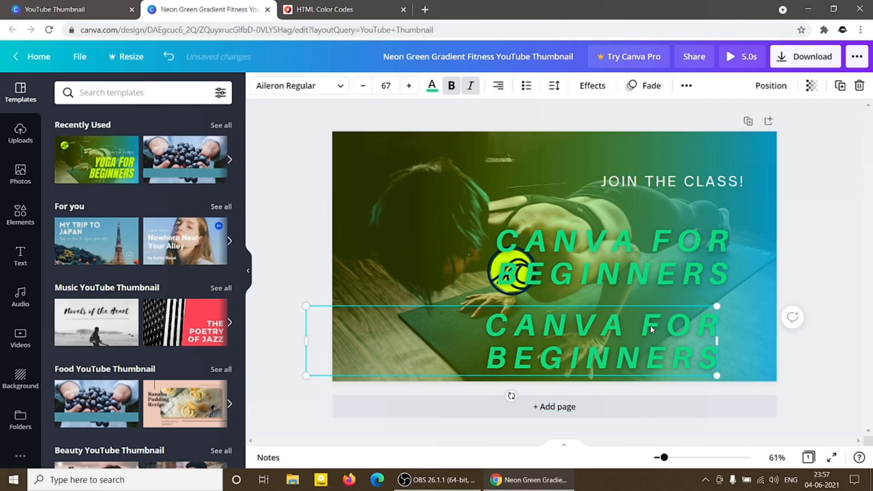
{"action": "left_click", "coordinate": [859, 86]}
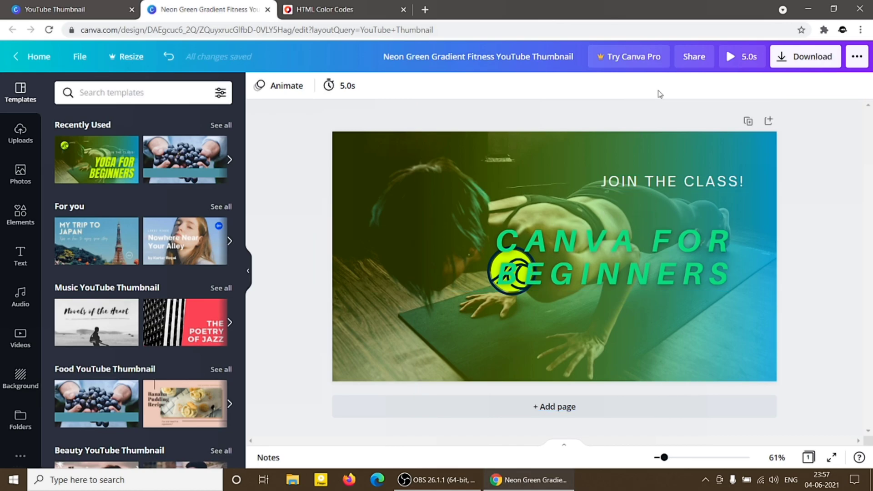
Return to the home page, search for "youtube thumbnail" and create a blank YouTube Thumbnail design.
{"action": "left_click", "coordinate": [380, 188]}
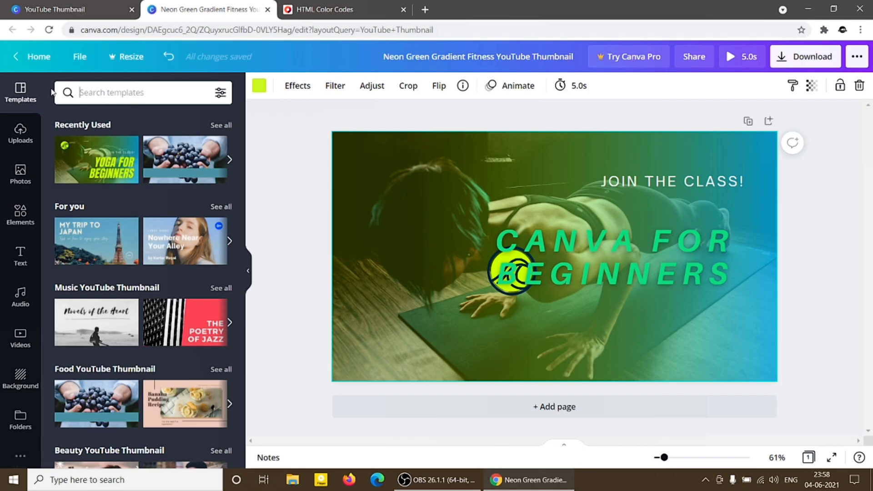
{"action": "left_click", "coordinate": [40, 60]}
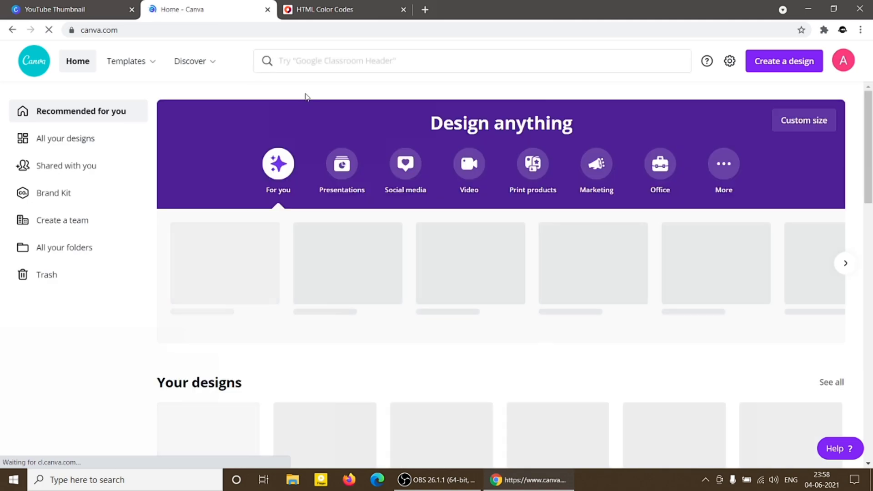
{"action": "left_click", "coordinate": [317, 61]}
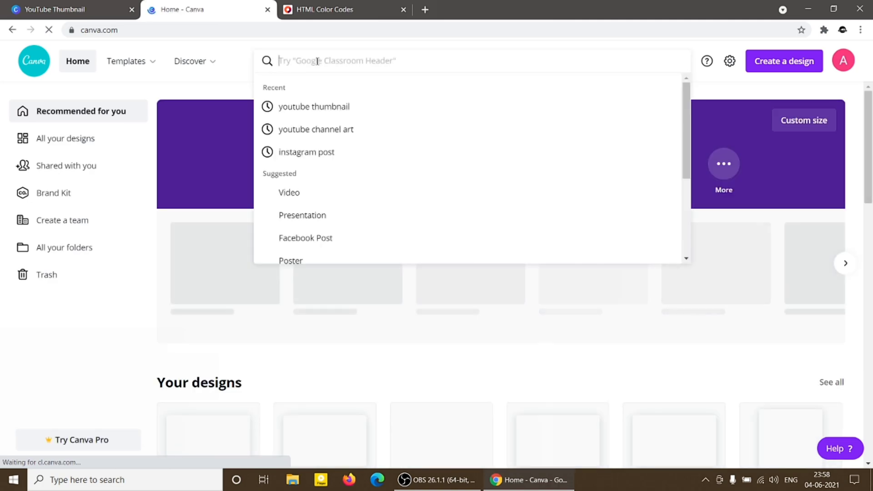
{"action": "type", "text": "blank"}
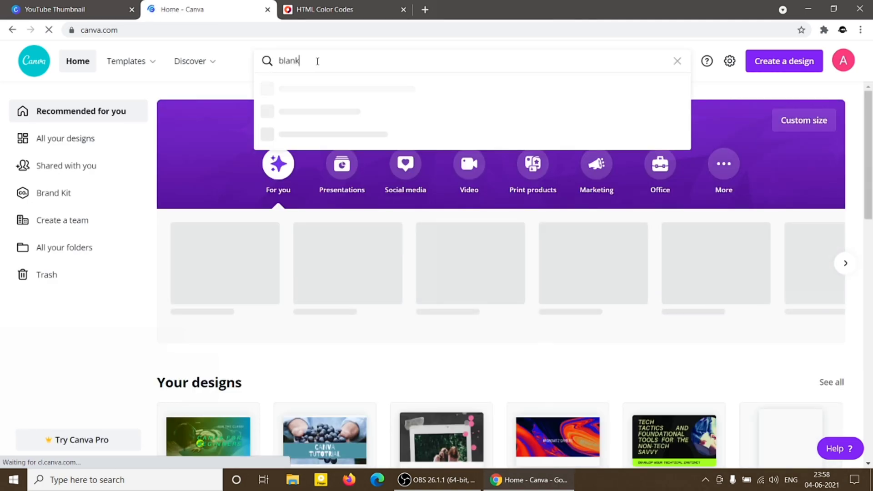
{"action": "key", "text": "BackSpace"}
{"action": "key", "text": "BackSpace"}
{"action": "key", "text": "BackSpace"}
{"action": "key", "text": "BackSpace"}
{"action": "key", "text": "BackSpace"}
{"action": "type", "text": "yout"}
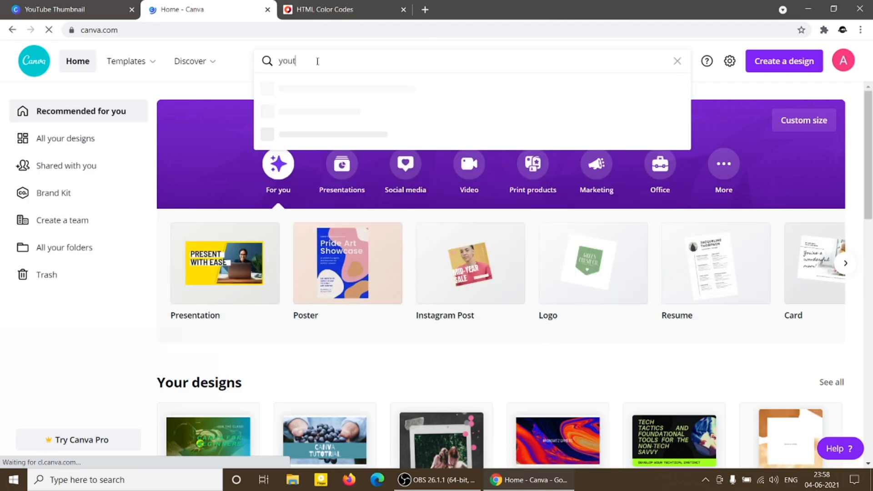
{"action": "type", "text": "ube thum"}
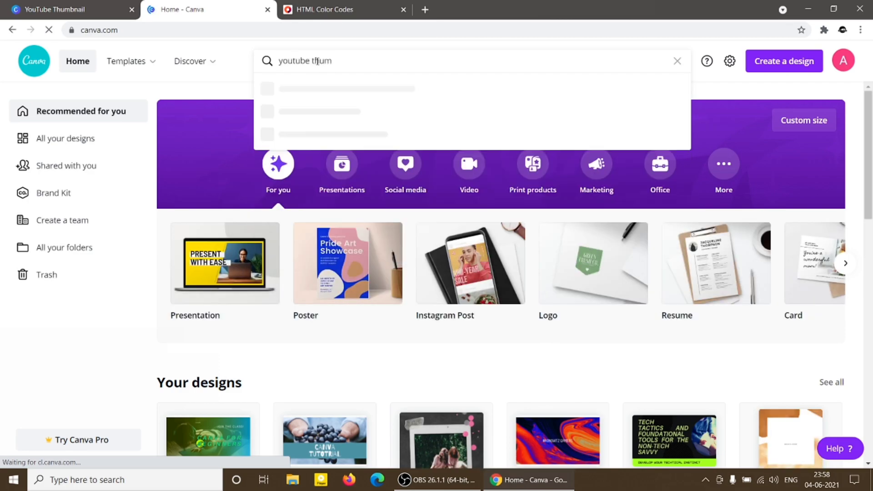
{"action": "left_click", "coordinate": [303, 112]}
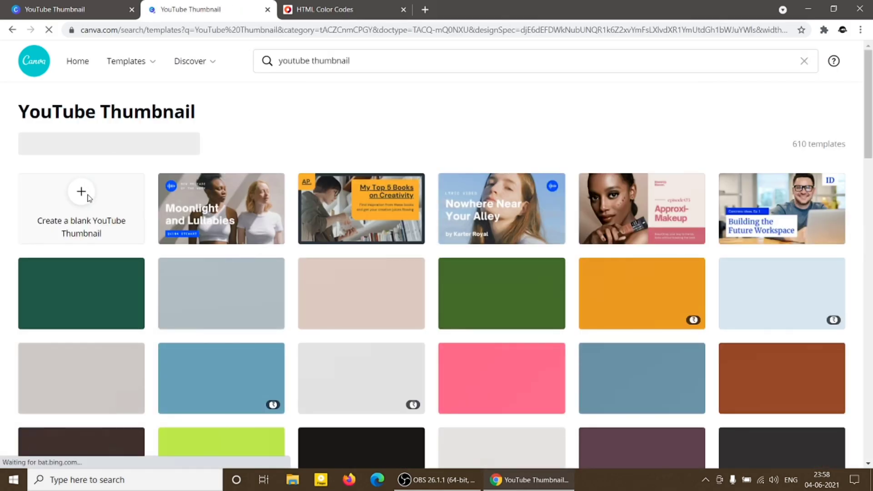
{"action": "left_click", "coordinate": [89, 205]}
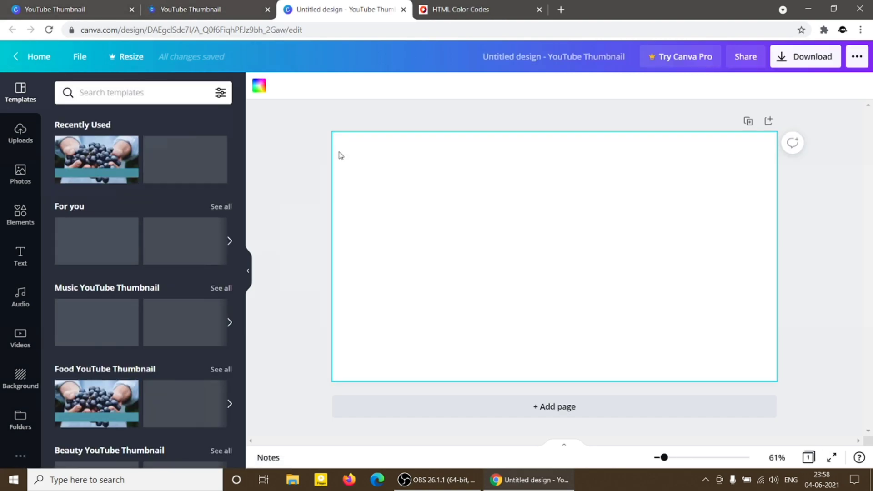
Fill the blank page's background with light blue, then lock and unlock the background.
{"action": "left_click", "coordinate": [268, 93]}
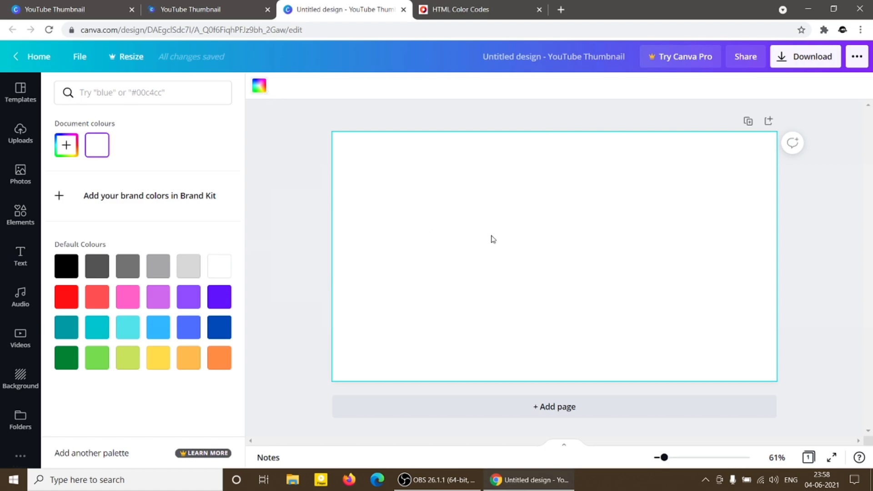
{"action": "left_click", "coordinate": [157, 327]}
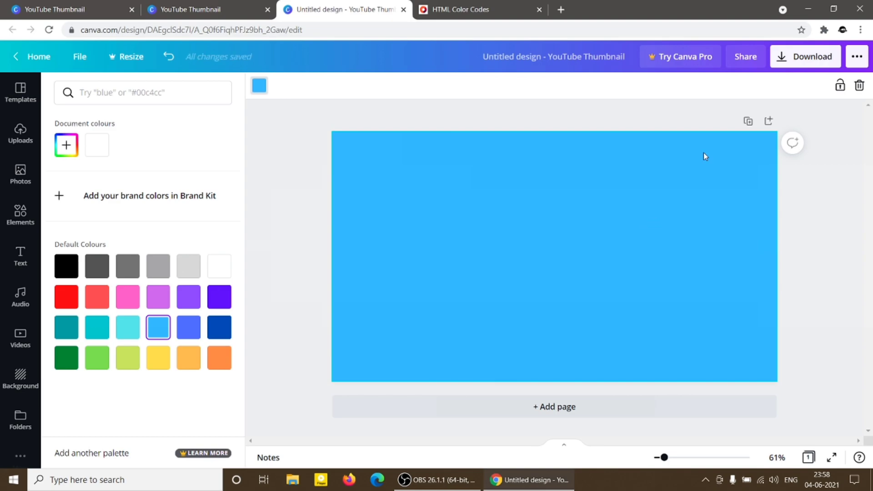
{"action": "left_click", "coordinate": [839, 86]}
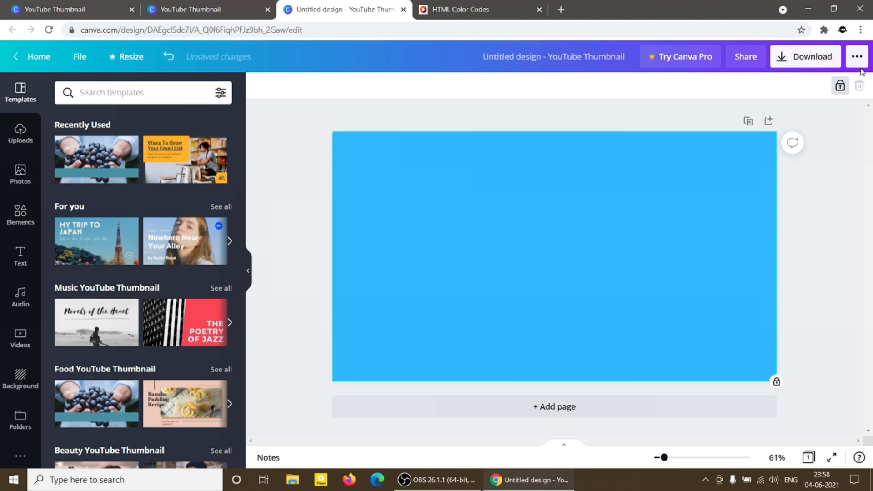
{"action": "left_click", "coordinate": [839, 86]}
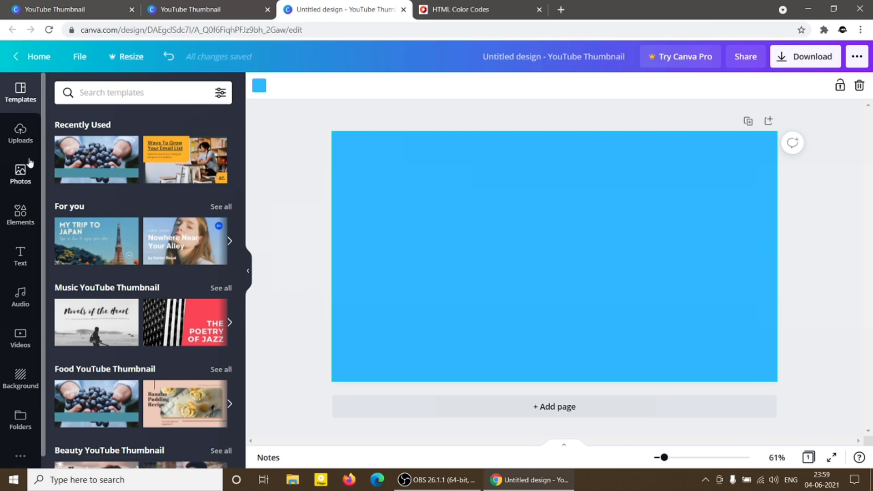
View the media upload sources, open the device file picker and close it without choosing a file.
{"action": "left_click", "coordinate": [21, 136]}
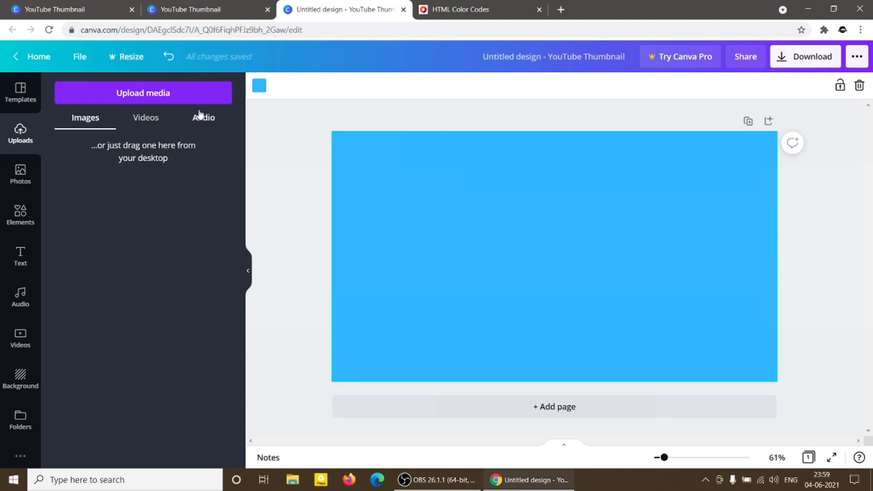
{"action": "left_click", "coordinate": [143, 93]}
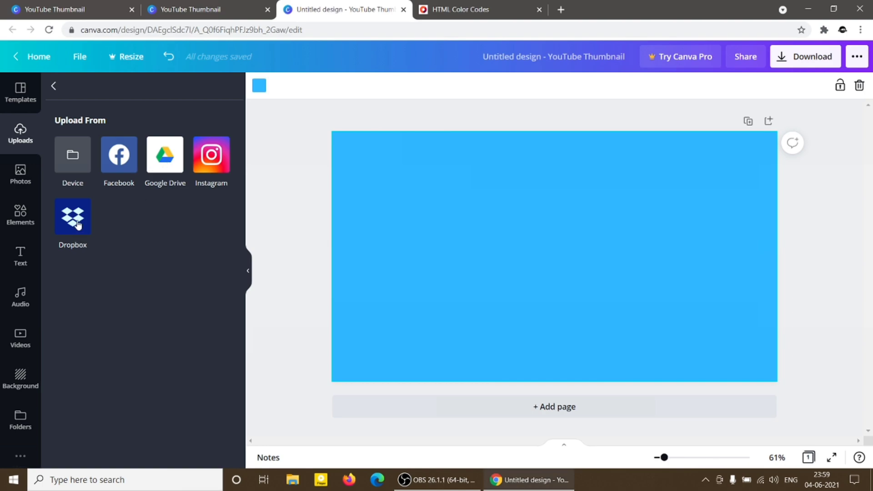
{"action": "left_click", "coordinate": [75, 170]}
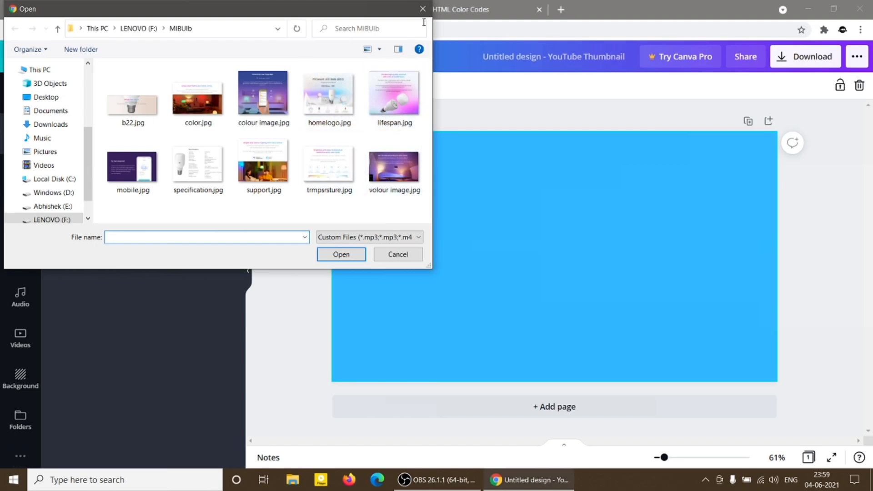
{"action": "left_click", "coordinate": [422, 9]}
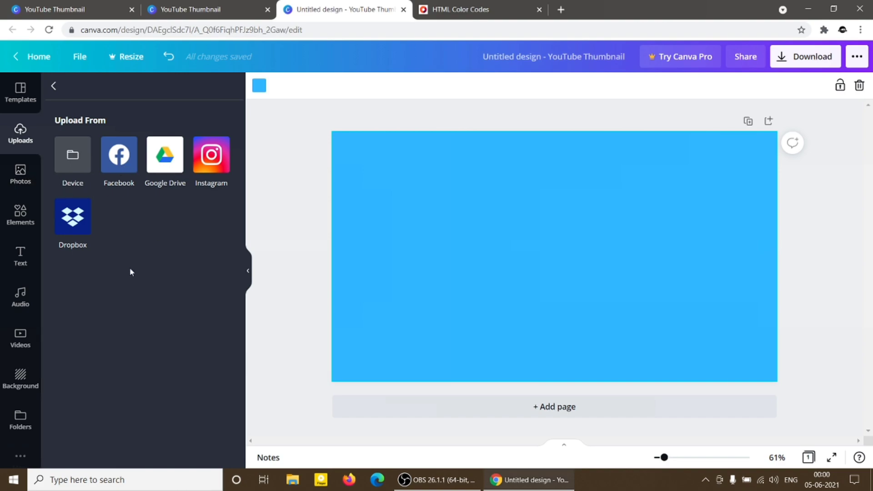
Browse the trending pictures in the stock photo library.
{"action": "left_click", "coordinate": [25, 176]}
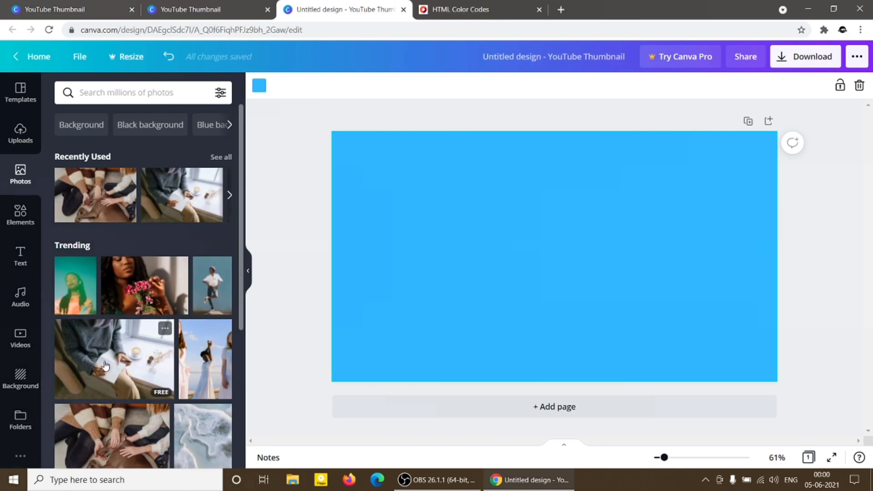
{"action": "scroll", "coordinate": [105, 365], "scroll_direction": "down", "scroll_amount": 3}
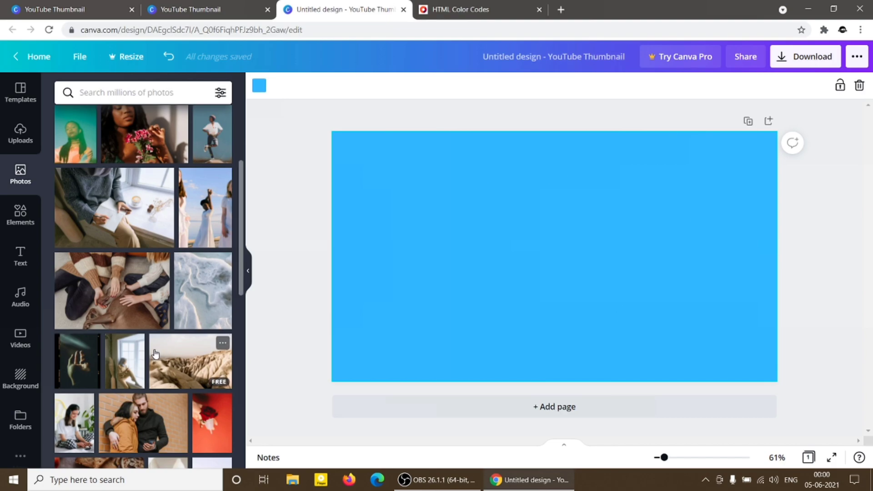
{"action": "scroll", "coordinate": [155, 353], "scroll_direction": "down", "scroll_amount": 5}
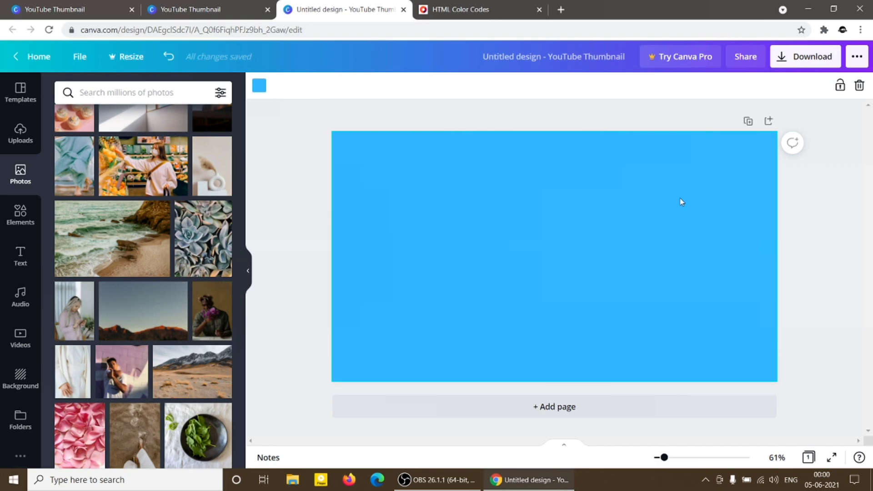
Clear the page's blue background, add the rocky beach photo and move it slightly off-centre.
{"action": "left_click", "coordinate": [860, 86]}
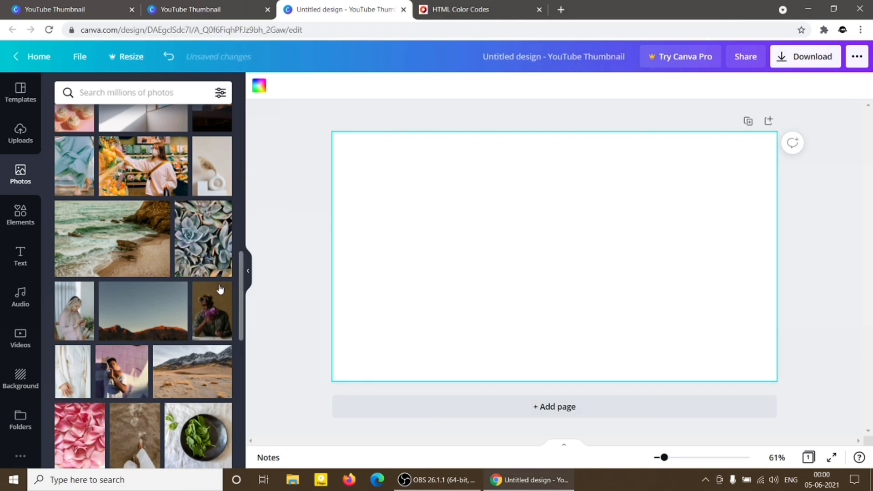
{"action": "left_click", "coordinate": [138, 232]}
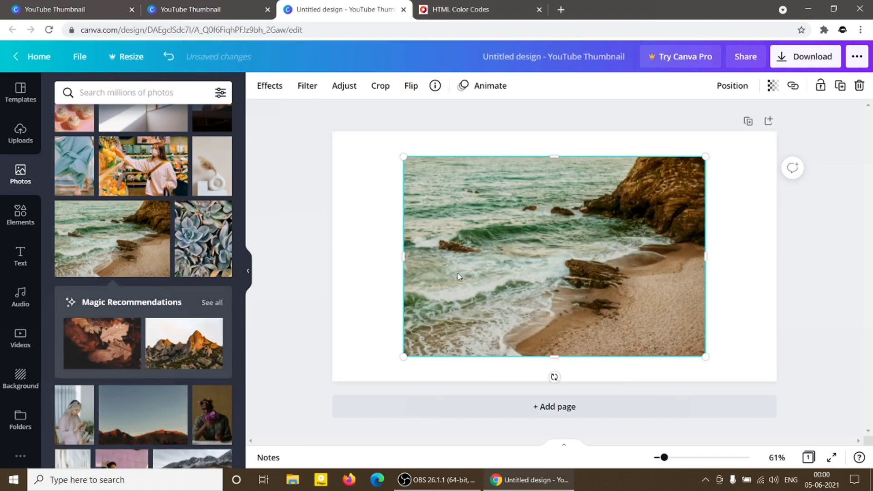
{"action": "left_click_drag", "start_coordinate": [403, 157], "coordinate": [389, 176]}
{"action": "left_click_drag", "start_coordinate": [512, 250], "coordinate": [521, 255]}
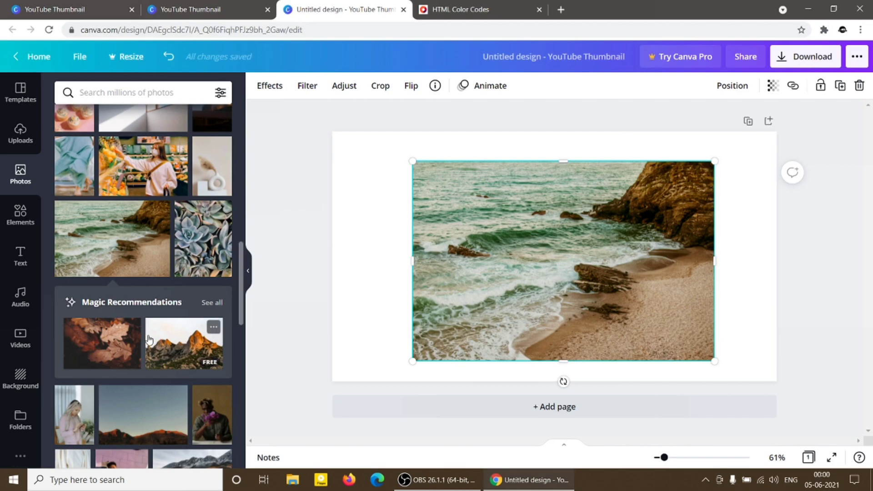
Add the recommended autumn leaves photo and shift it and the beach photo apart so they only partly overlap.
{"action": "left_click", "coordinate": [117, 342]}
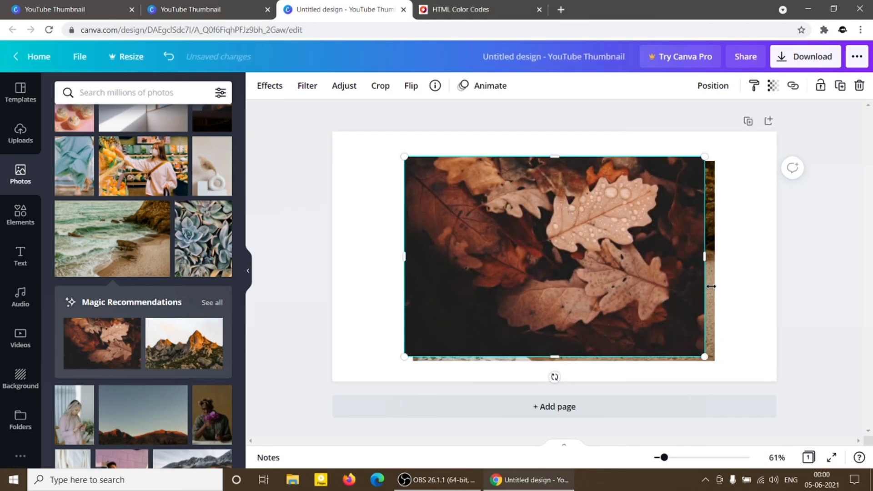
{"action": "left_click_drag", "start_coordinate": [655, 263], "coordinate": [595, 270]}
{"action": "left_click_drag", "start_coordinate": [677, 249], "coordinate": [705, 247]}
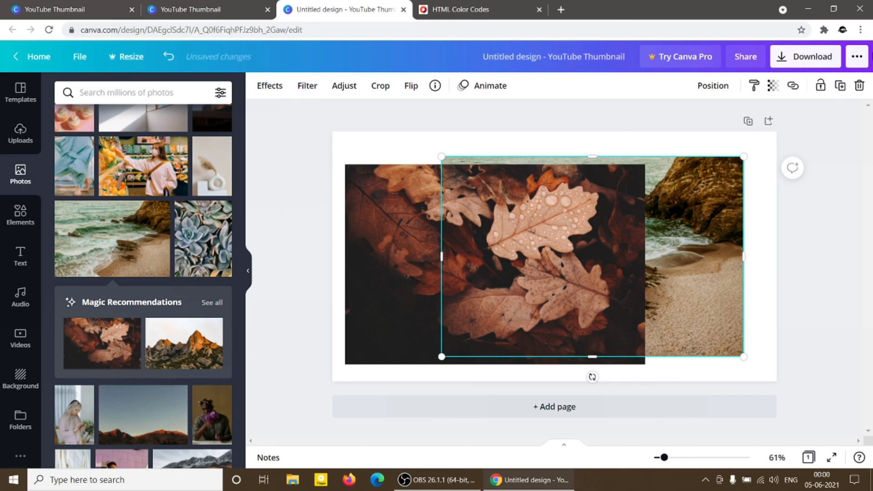
Delete the beach photo and centre the autumn leaves photo on the page.
{"action": "left_click", "coordinate": [860, 86]}
{"action": "left_click_drag", "start_coordinate": [494, 229], "coordinate": [554, 218]}
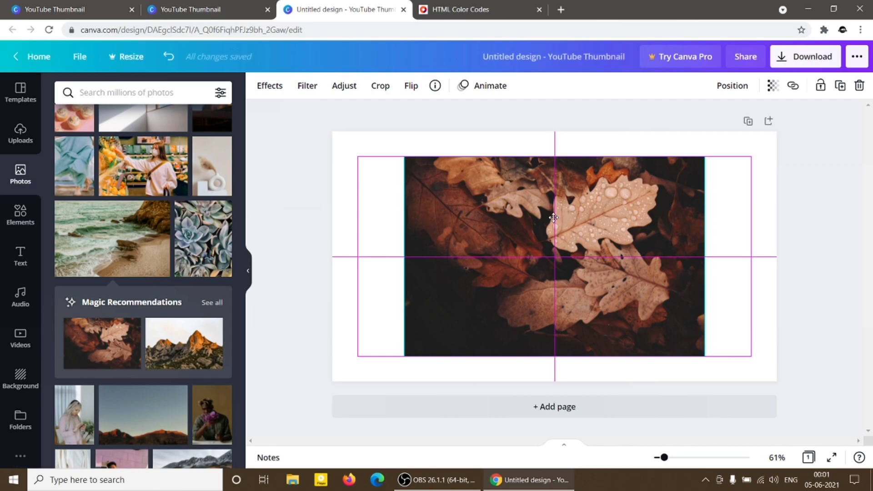
{"action": "left_click_drag", "start_coordinate": [553, 217], "coordinate": [554, 221]}
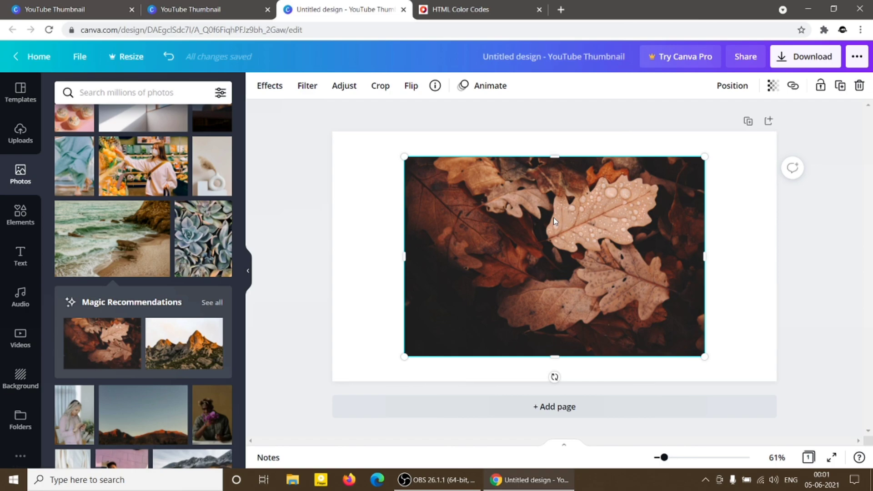
Fill the page background behind the leaves photo with black from the default colours.
{"action": "left_click", "coordinate": [384, 262]}
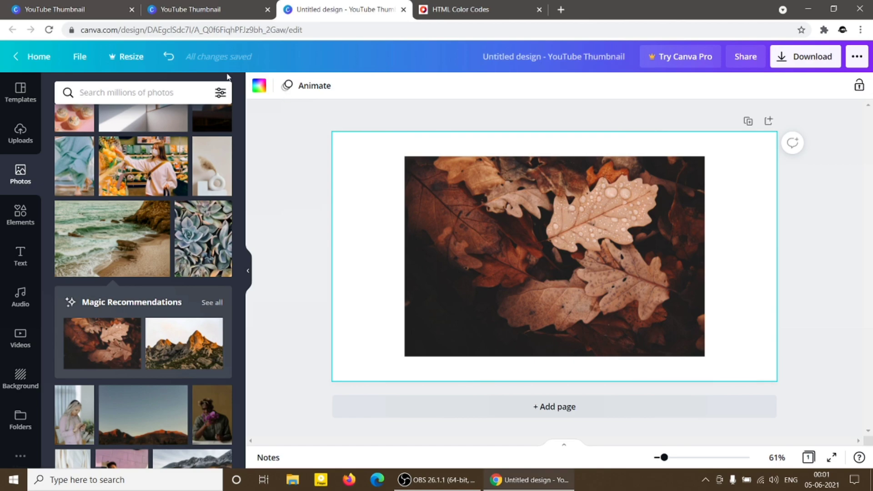
{"action": "left_click", "coordinate": [259, 85]}
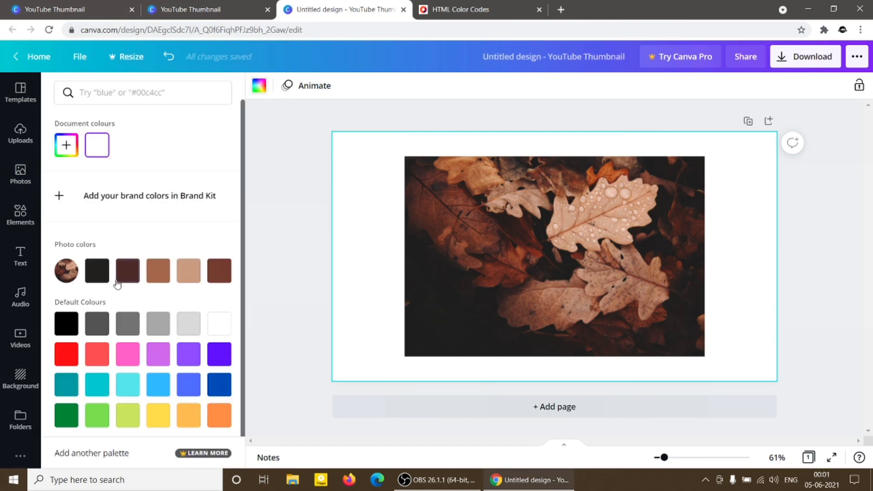
{"action": "left_click", "coordinate": [74, 321]}
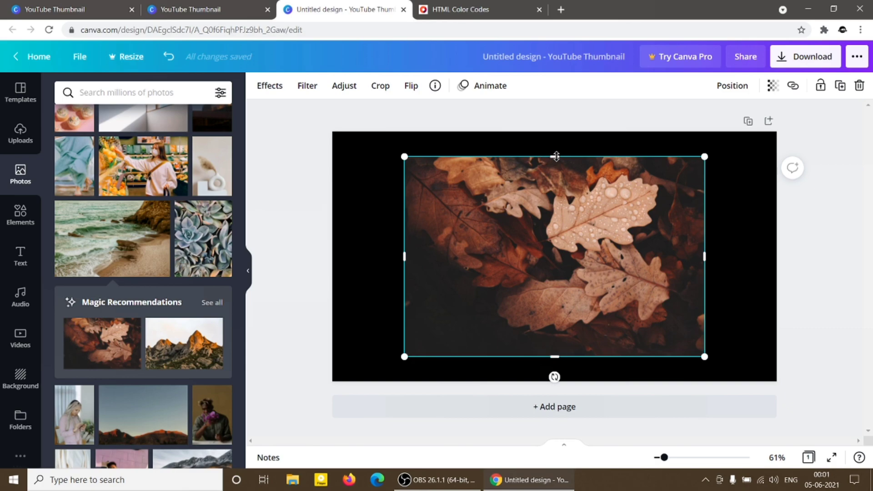
Resize the leaves photo from its corners, align it with the page's upper-right corner and extend its left edge to cover the whole page.
{"action": "mouse_move", "coordinate": [556, 158]}
{"action": "left_mouse_down"}
{"action": "mouse_move", "coordinate": [560, 228]}
{"action": "mouse_move", "coordinate": [555, 130]}
{"action": "mouse_move", "coordinate": [552, 195]}
{"action": "mouse_move", "coordinate": [550, 136]}
{"action": "mouse_move", "coordinate": [550, 155]}
{"action": "left_mouse_up"}
{"action": "left_click_drag", "start_coordinate": [703, 158], "coordinate": [682, 171]}
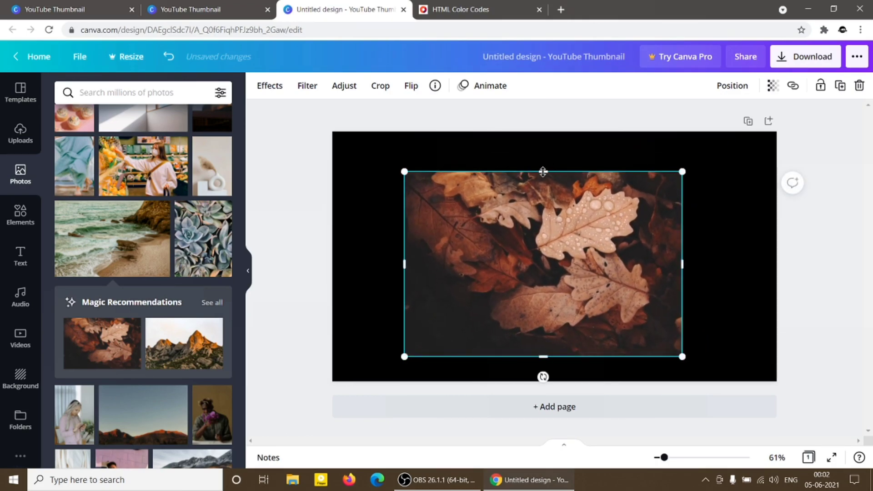
{"action": "mouse_move", "coordinate": [543, 172]}
{"action": "left_mouse_down"}
{"action": "mouse_move", "coordinate": [535, 233]}
{"action": "mouse_move", "coordinate": [535, 122]}
{"action": "mouse_move", "coordinate": [534, 181]}
{"action": "mouse_move", "coordinate": [534, 172]}
{"action": "left_mouse_up"}
{"action": "left_click_drag", "start_coordinate": [681, 172], "coordinate": [736, 135]}
{"action": "left_click_drag", "start_coordinate": [588, 188], "coordinate": [628, 180]}
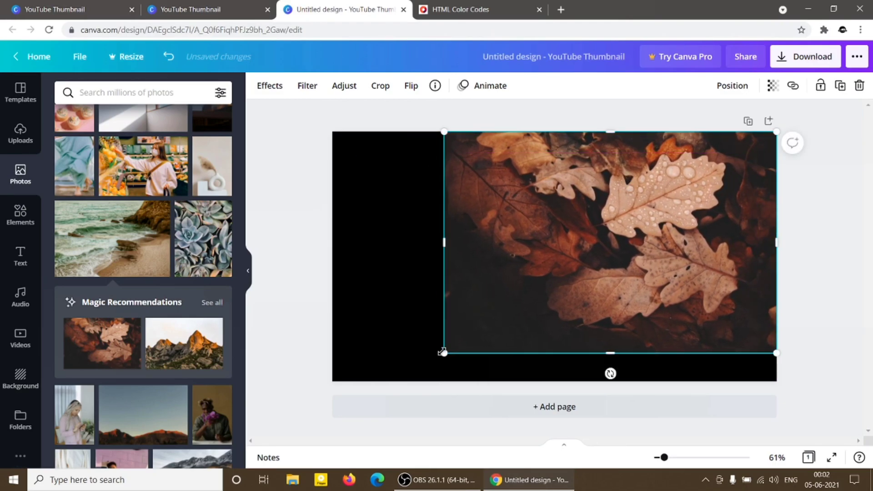
{"action": "left_click_drag", "start_coordinate": [443, 354], "coordinate": [405, 387]}
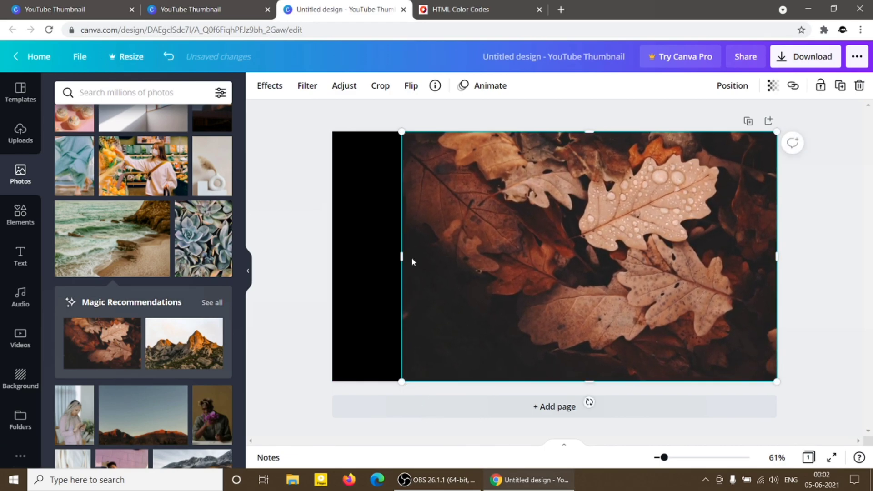
{"action": "left_click_drag", "start_coordinate": [400, 258], "coordinate": [328, 259]}
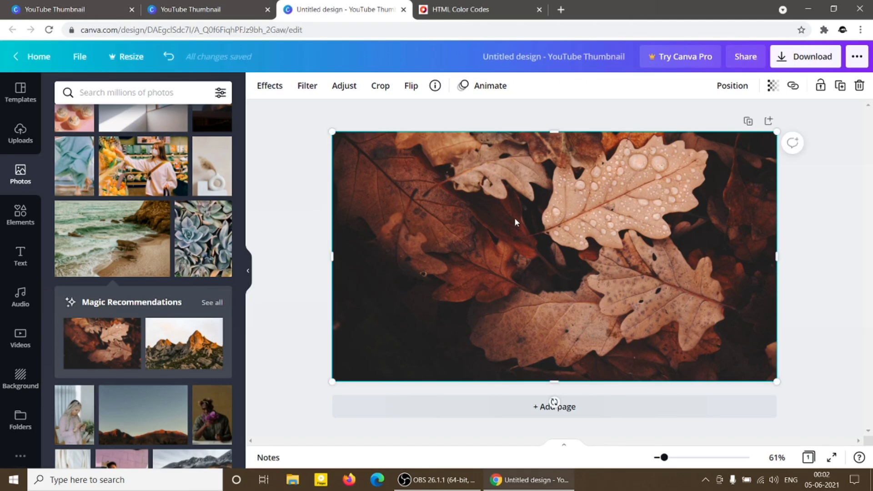
Reselect the full-page leaves photo and open its background colour choices.
{"action": "left_click", "coordinate": [304, 210]}
{"action": "left_click", "coordinate": [413, 213]}
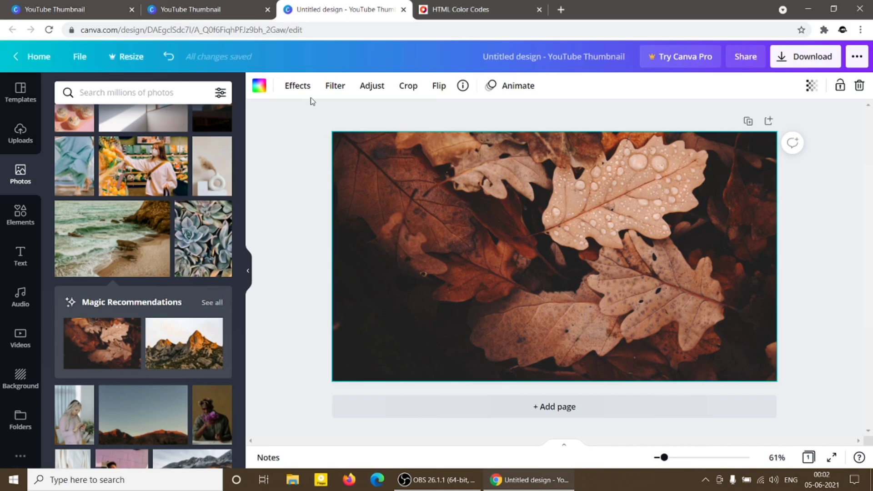
{"action": "left_click", "coordinate": [260, 86]}
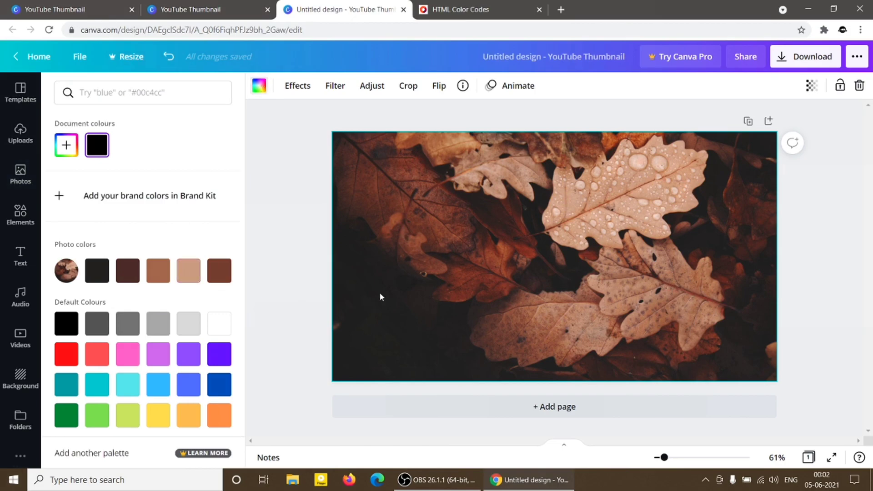
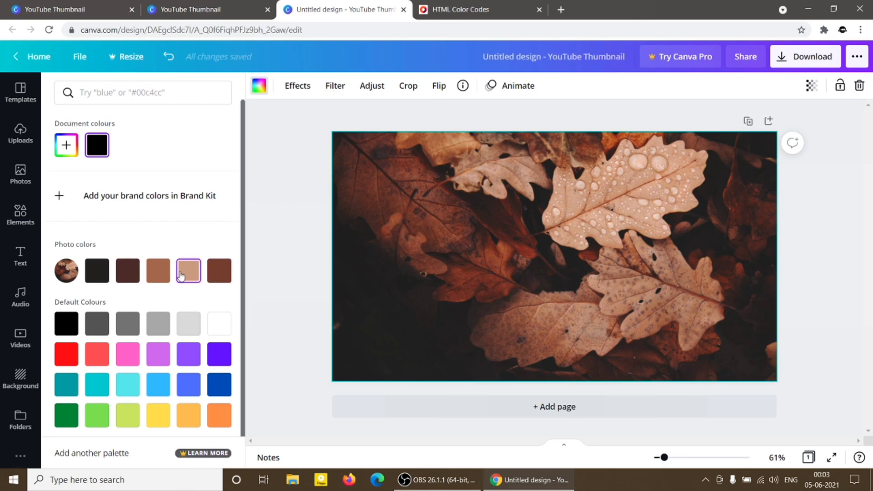
Try the Belvedere and Flint Photogenic effects on the leaves photo, test Belvedere's intensity, and cancel the effect.
{"action": "left_click", "coordinate": [297, 87]}
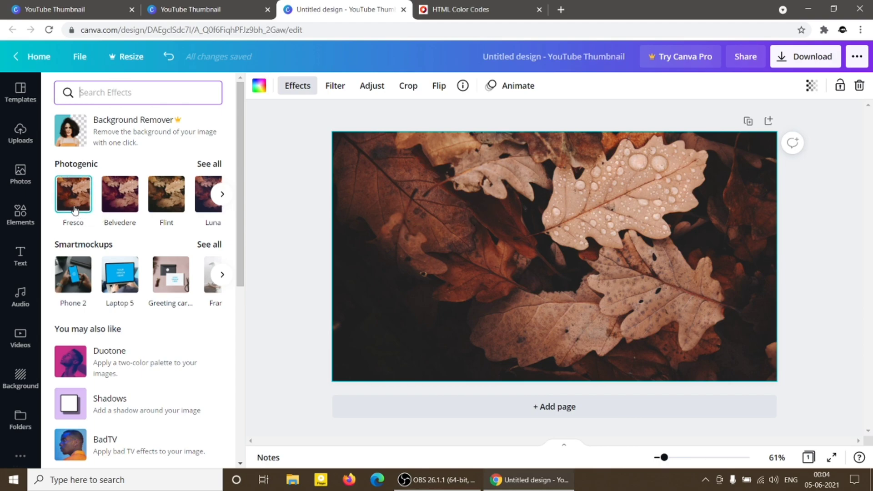
{"action": "left_click", "coordinate": [117, 205]}
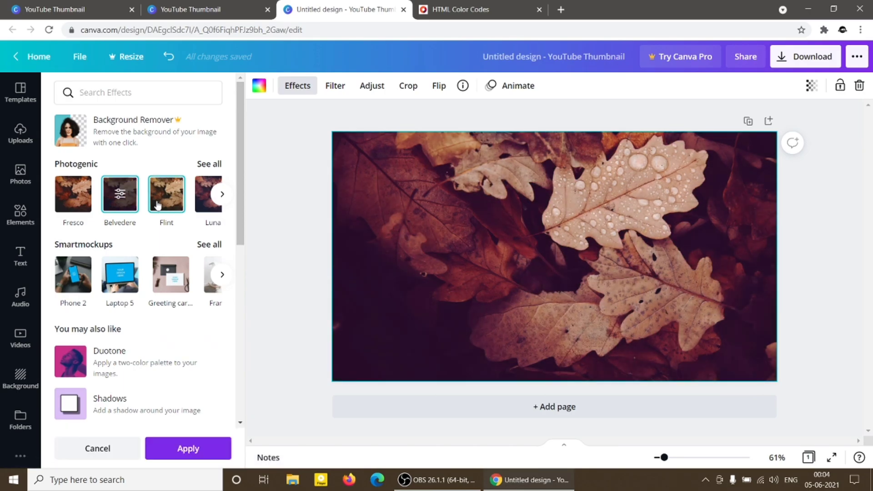
{"action": "left_click", "coordinate": [157, 204]}
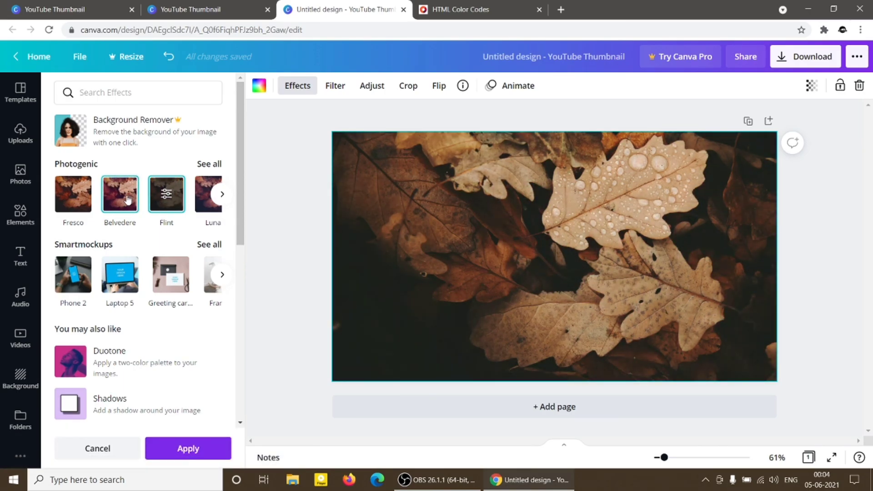
{"action": "left_click", "coordinate": [128, 200]}
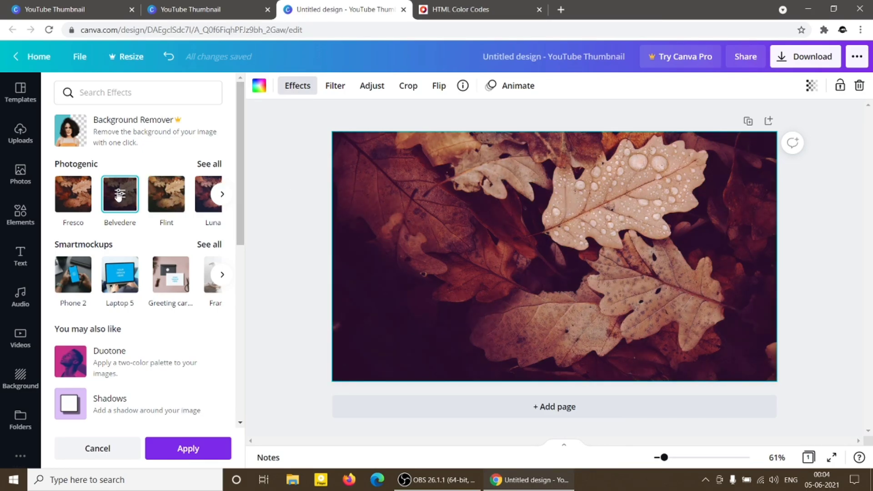
{"action": "left_click", "coordinate": [119, 196]}
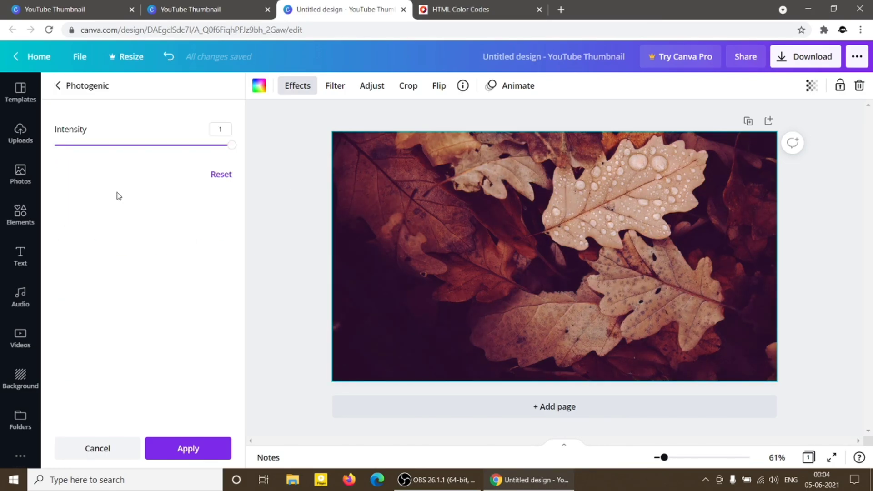
{"action": "left_click", "coordinate": [230, 147]}
{"action": "left_click_drag", "start_coordinate": [228, 148], "coordinate": [251, 138]}
{"action": "left_click", "coordinate": [102, 450]}
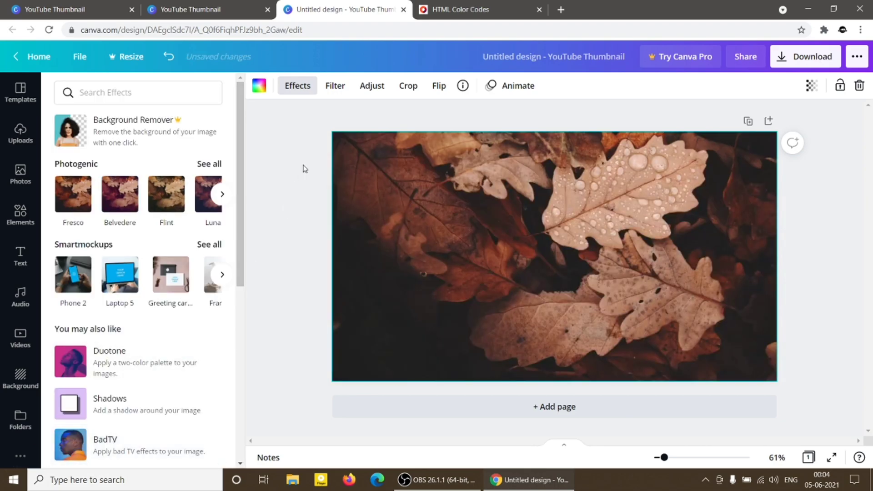
Apply the Cali filter to the leaves photo and set its intensity to 38.
{"action": "left_click", "coordinate": [335, 86]}
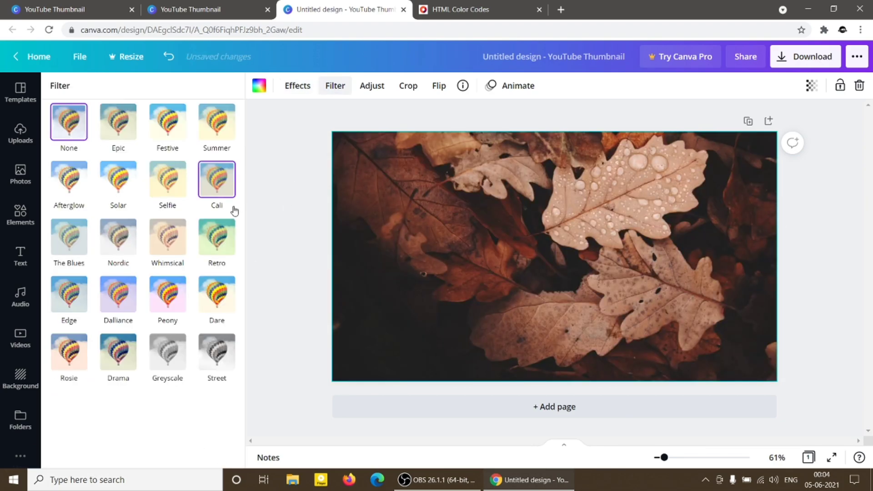
{"action": "left_click", "coordinate": [222, 195]}
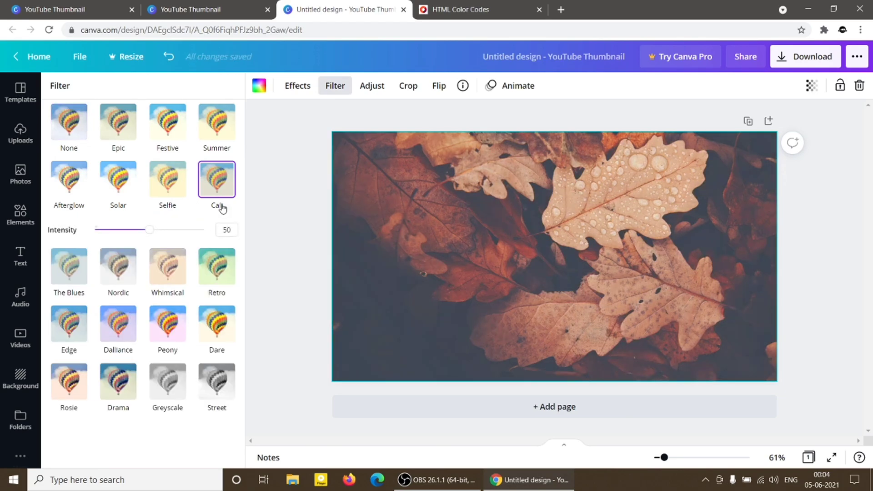
{"action": "mouse_move", "coordinate": [150, 231]}
{"action": "left_mouse_down"}
{"action": "mouse_move", "coordinate": [129, 231]}
{"action": "mouse_move", "coordinate": [168, 233]}
{"action": "mouse_move", "coordinate": [117, 232]}
{"action": "mouse_move", "coordinate": [138, 236]}
{"action": "left_mouse_up"}
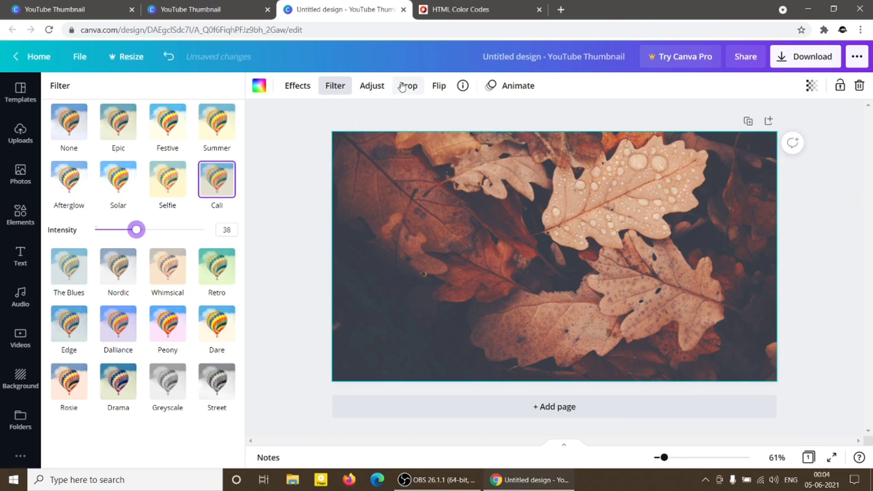
Try the Blur adjustment on the leaves photo, return it to 0, and cancel a crop without changing the frame.
{"action": "left_click", "coordinate": [371, 89]}
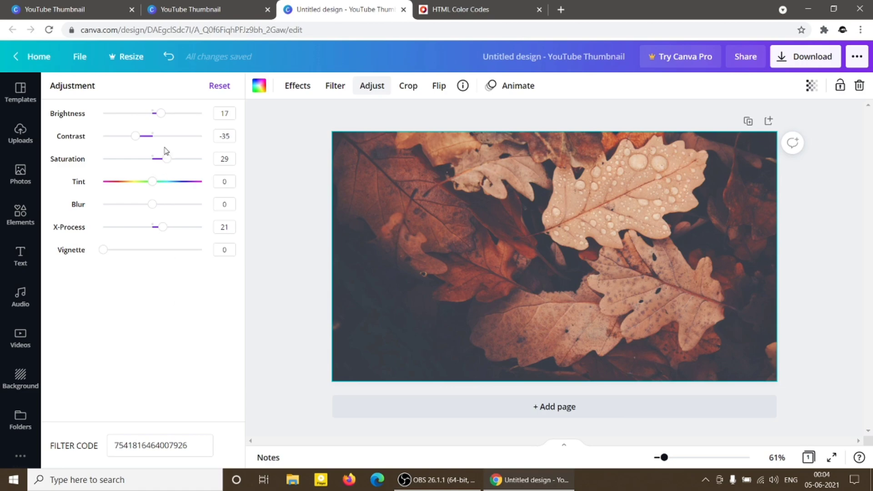
{"action": "left_click", "coordinate": [152, 204]}
{"action": "left_click_drag", "start_coordinate": [181, 212], "coordinate": [154, 209]}
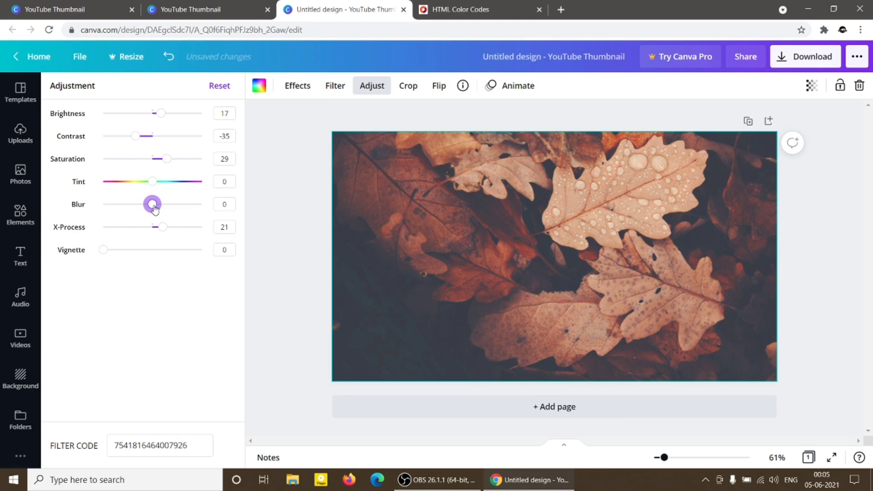
{"action": "left_click", "coordinate": [408, 86]}
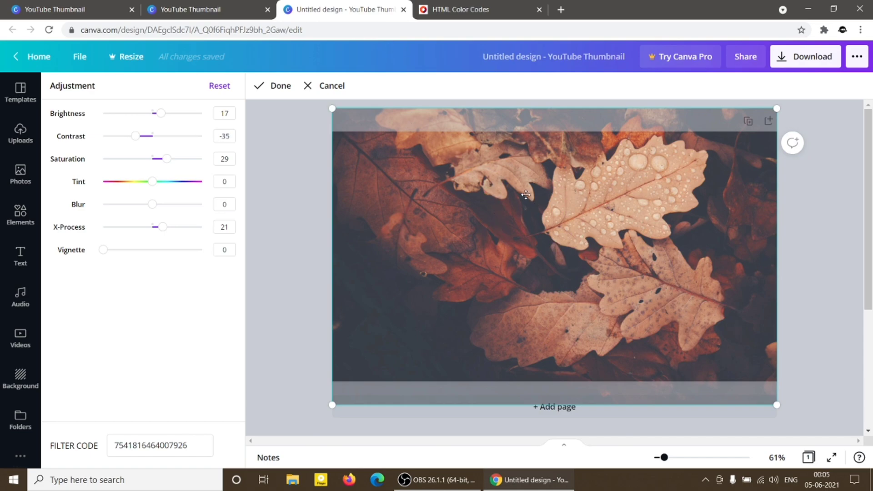
{"action": "left_click", "coordinate": [320, 85]}
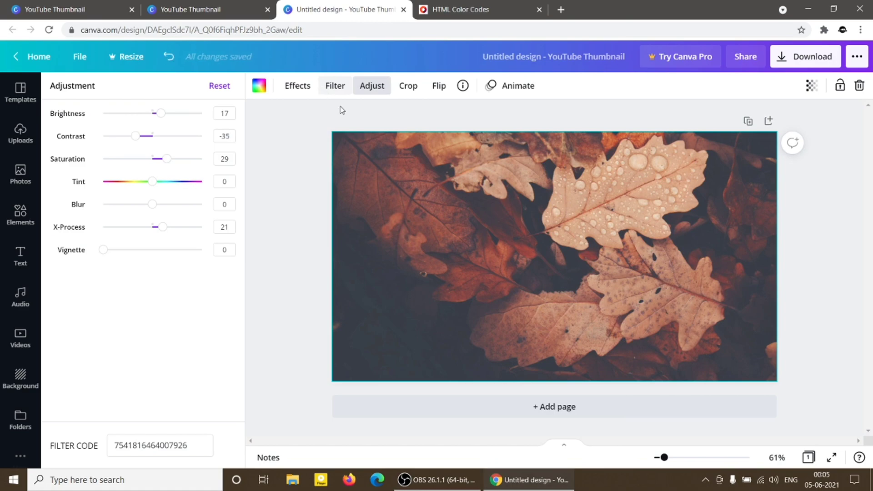
Try horizontal and vertical flips on the leaves photo and leave it mirrored horizontally.
{"action": "left_click", "coordinate": [440, 86]}
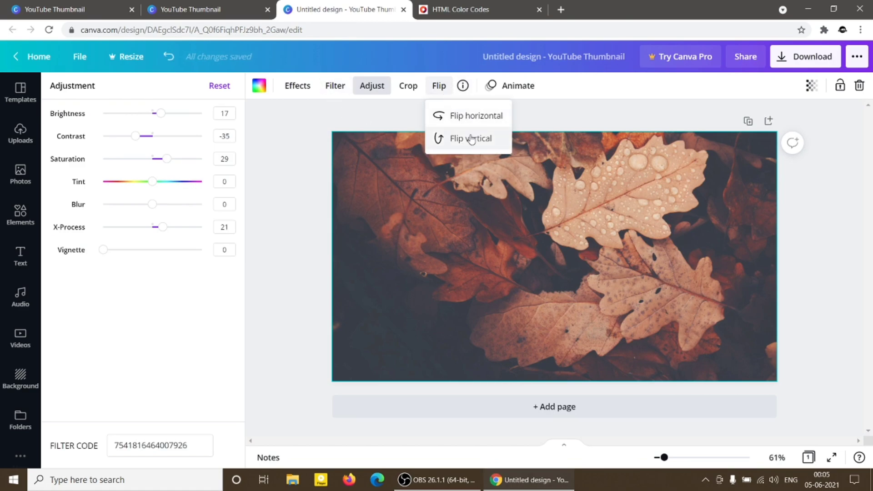
{"action": "left_click", "coordinate": [489, 115]}
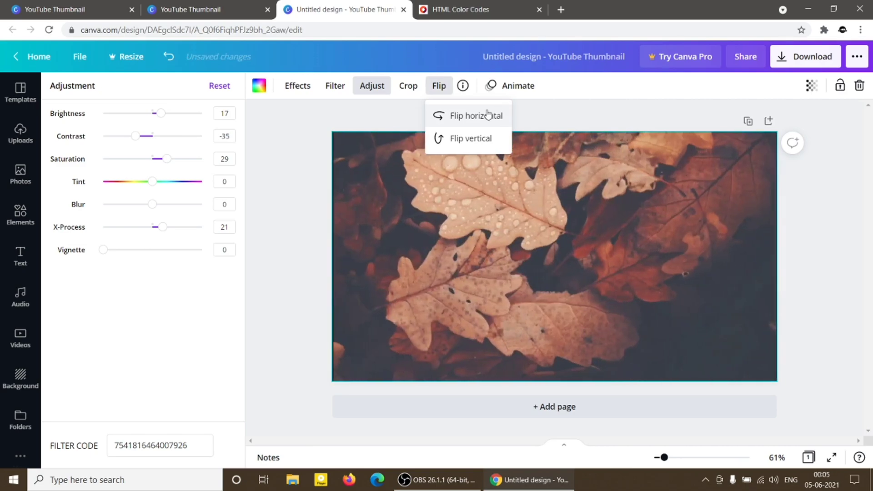
{"action": "left_click", "coordinate": [488, 115]}
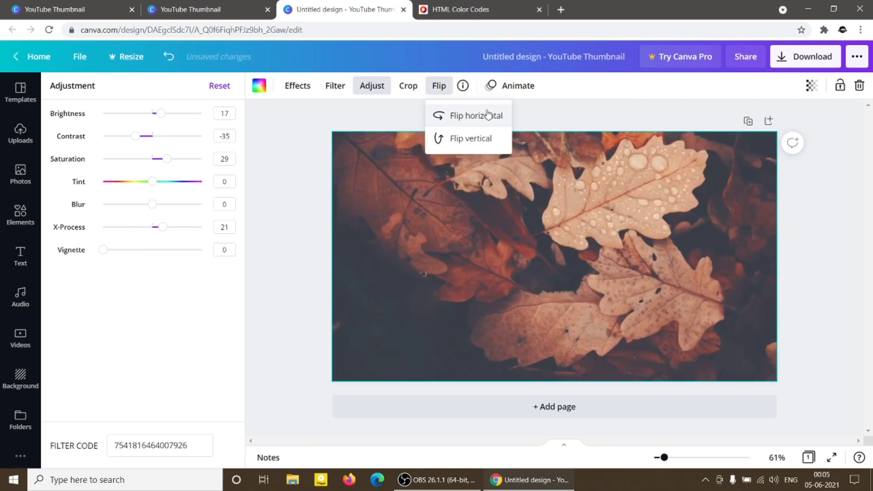
{"action": "left_click", "coordinate": [471, 145]}
{"action": "left_click", "coordinate": [470, 144]}
{"action": "left_click", "coordinate": [475, 117]}
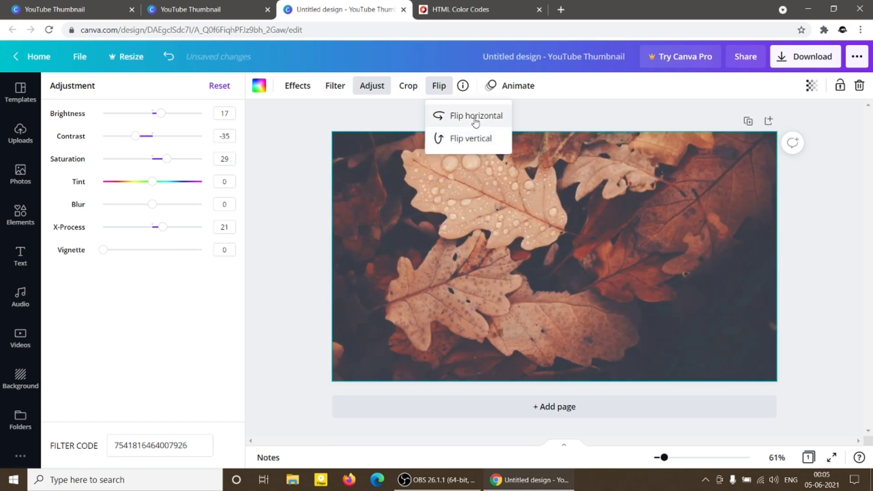
Try the Block and Breathe page animations and apply Rise to the page.
{"action": "left_click", "coordinate": [498, 87]}
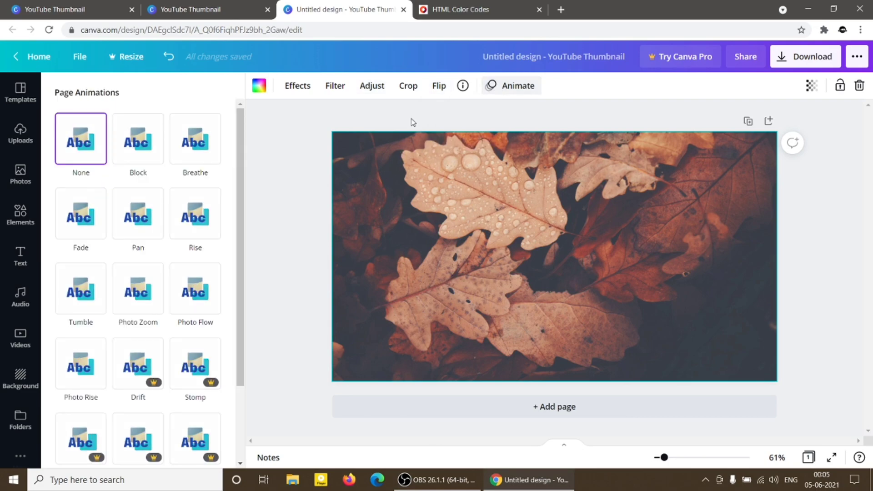
{"action": "left_click", "coordinate": [144, 156]}
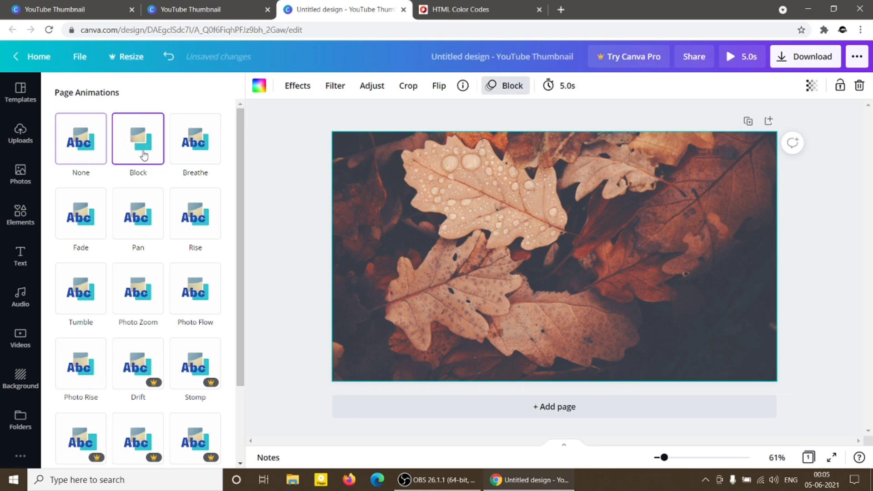
{"action": "left_click", "coordinate": [201, 154]}
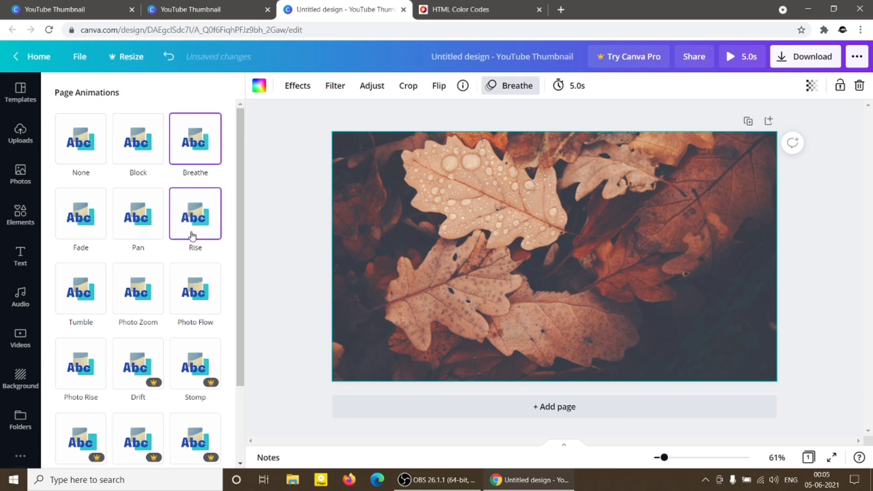
{"action": "left_click", "coordinate": [192, 235]}
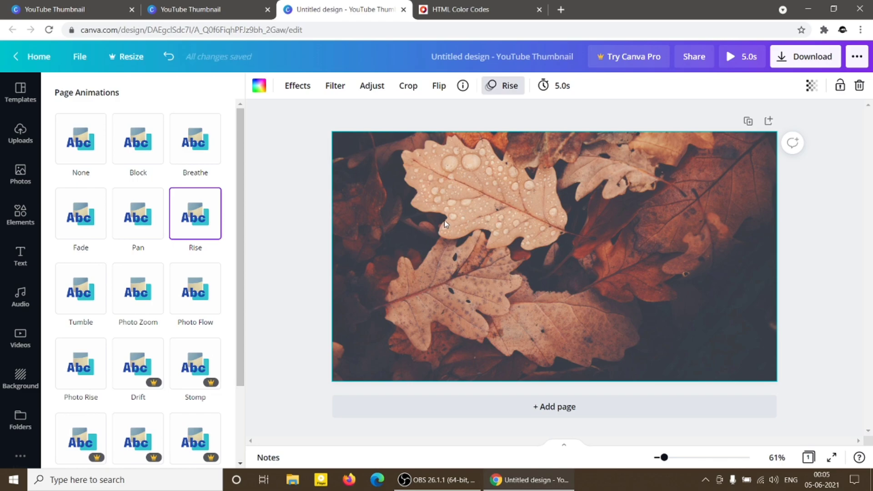
Set the animated page's timing to 13.0 seconds.
{"action": "left_click", "coordinate": [363, 155]}
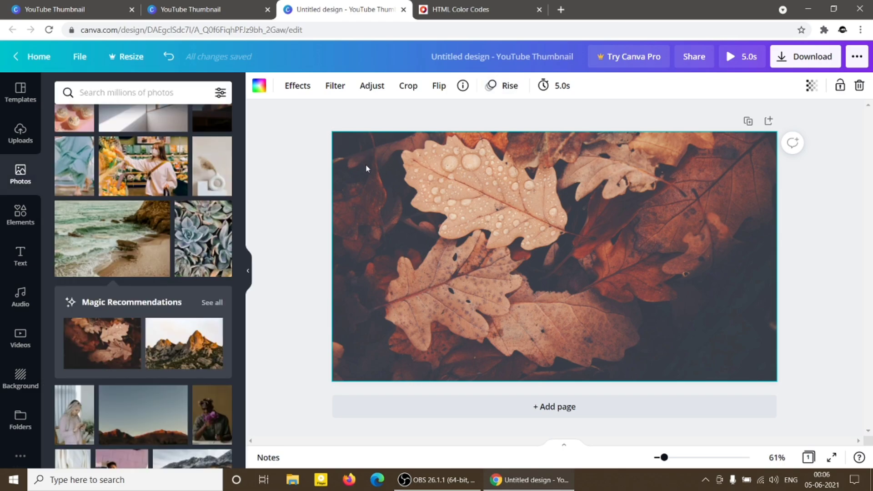
{"action": "left_click", "coordinate": [555, 93]}
{"action": "left_click_drag", "start_coordinate": [608, 130], "coordinate": [627, 133]}
{"action": "left_click", "coordinate": [535, 269]}
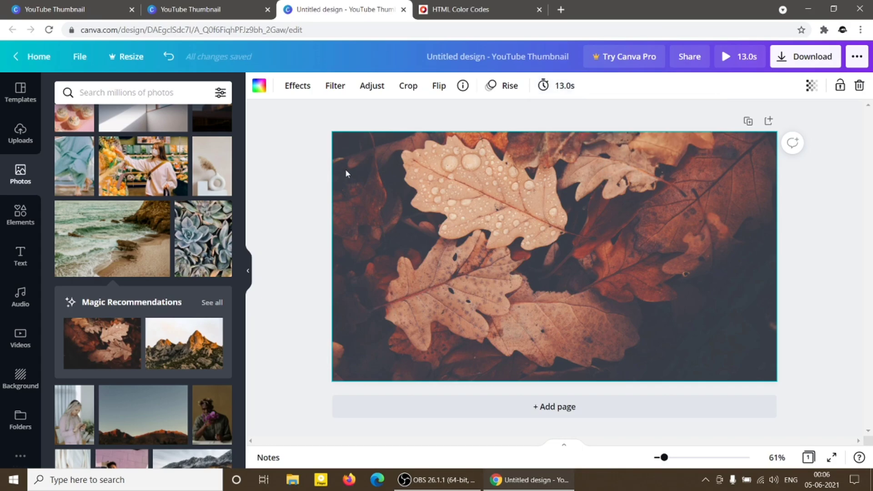
Try the Photo Flow, Photo Zoom, Tumble and Fade page animations and apply Pan to the page.
{"action": "left_click", "coordinate": [508, 86]}
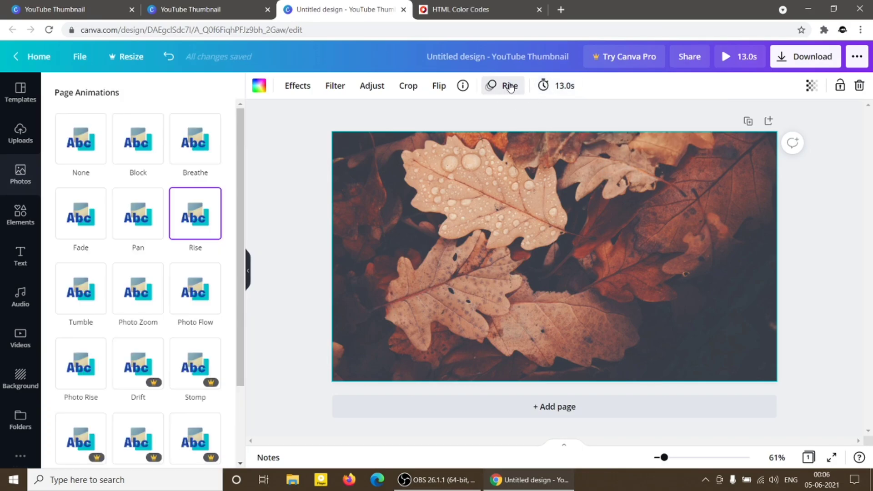
{"action": "left_click", "coordinate": [202, 296]}
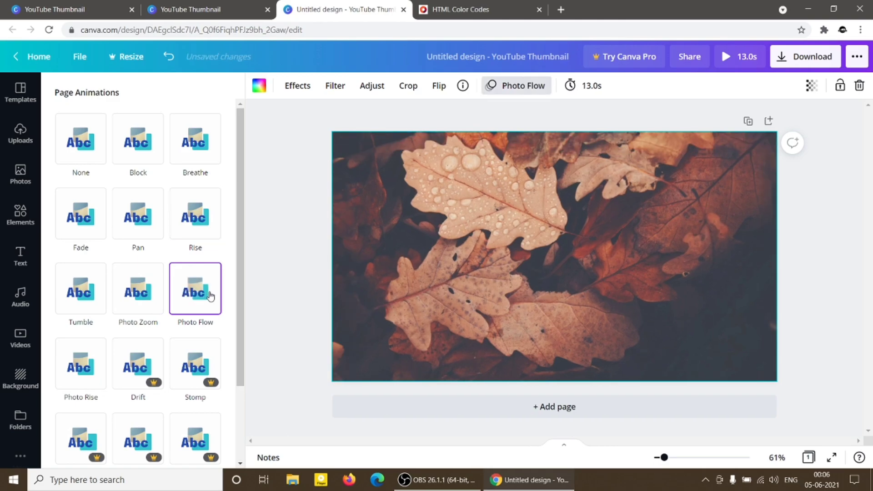
{"action": "left_click", "coordinate": [149, 295]}
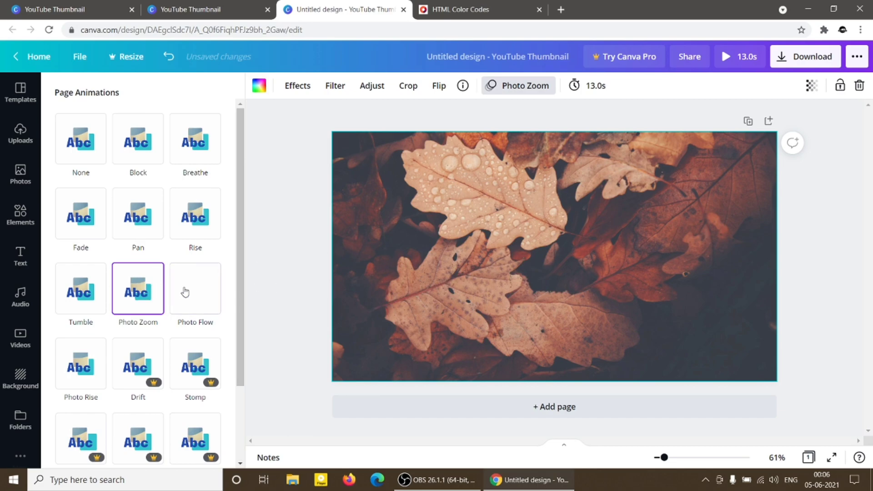
{"action": "left_click", "coordinate": [88, 294]}
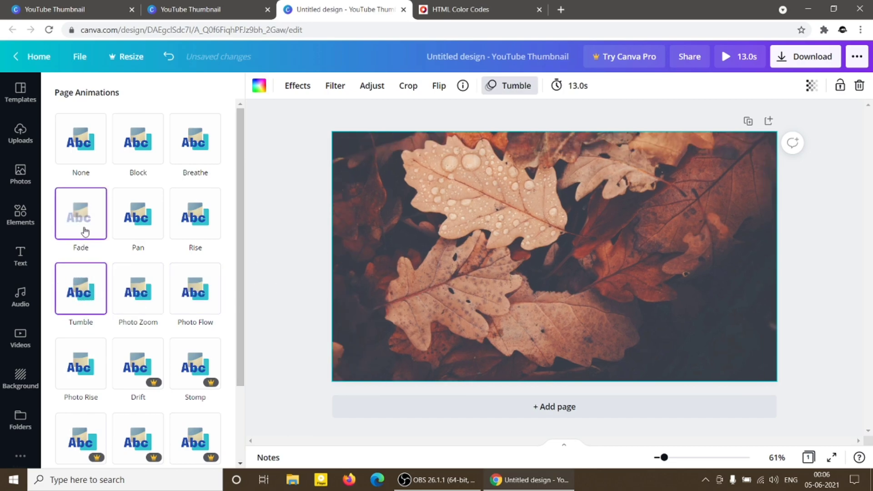
{"action": "left_click", "coordinate": [84, 228]}
{"action": "left_click", "coordinate": [133, 223]}
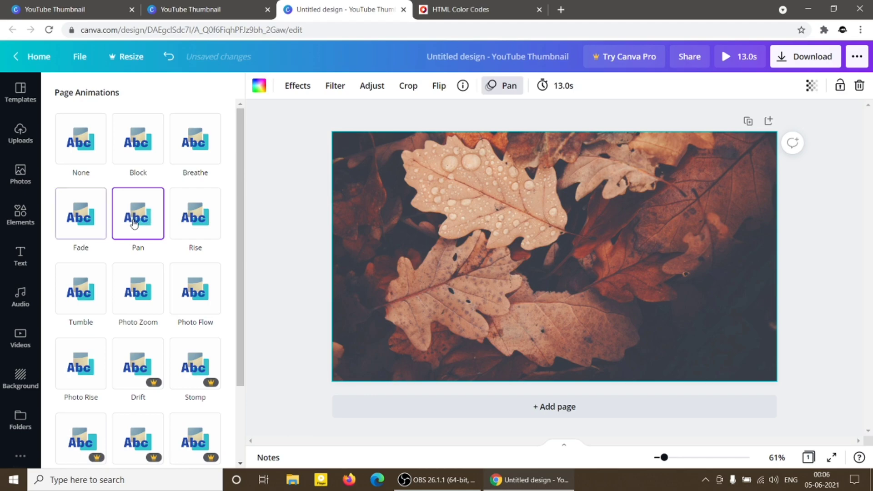
Set the leaves photo's transparency to 66.
{"action": "left_click", "coordinate": [819, 86]}
{"action": "left_click_drag", "start_coordinate": [775, 126], "coordinate": [750, 125]}
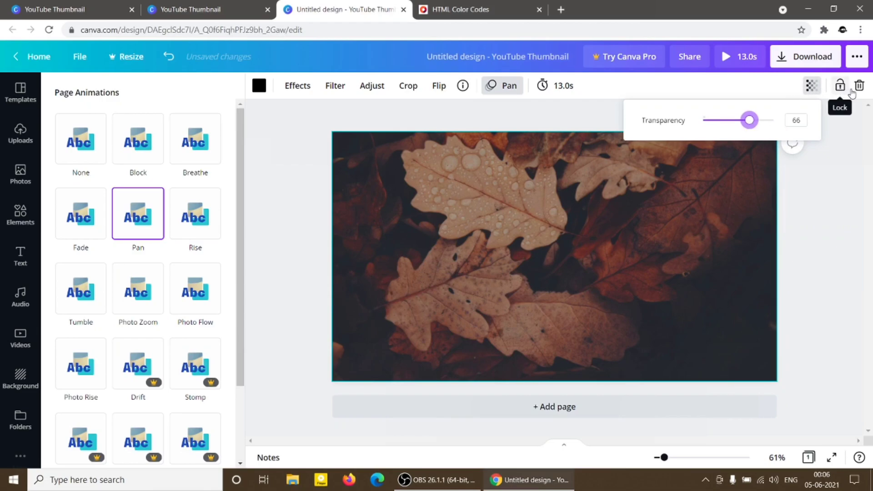
{"action": "left_click", "coordinate": [667, 263]}
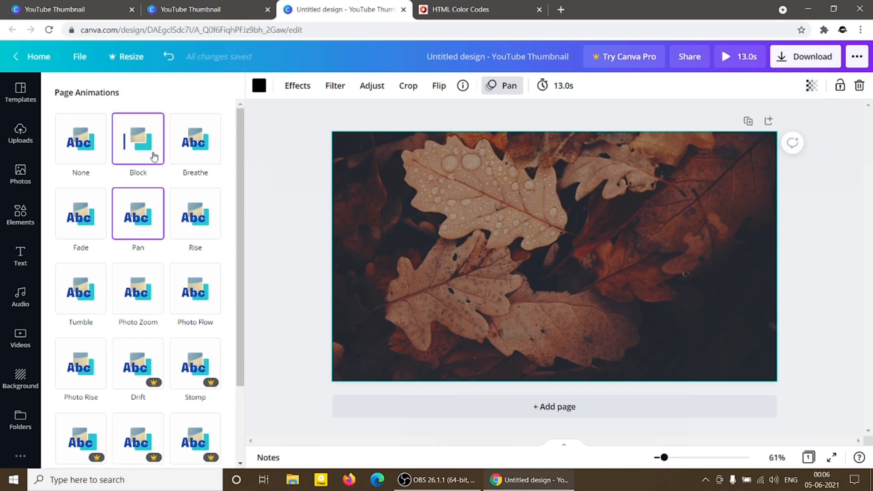
Add the free blue ram illustration from the elements library, then enlarge and place it in the page's lower-right corner.
{"action": "left_click", "coordinate": [15, 222]}
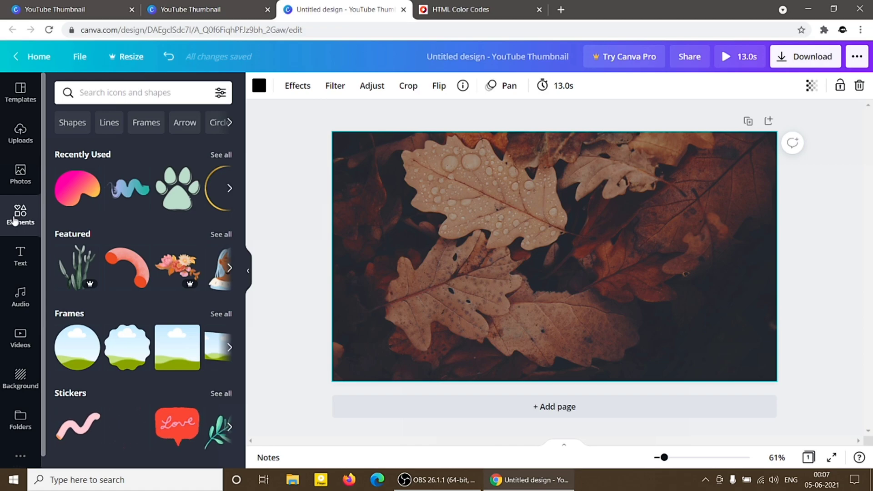
{"action": "scroll", "coordinate": [140, 397], "scroll_direction": "down", "scroll_amount": 8}
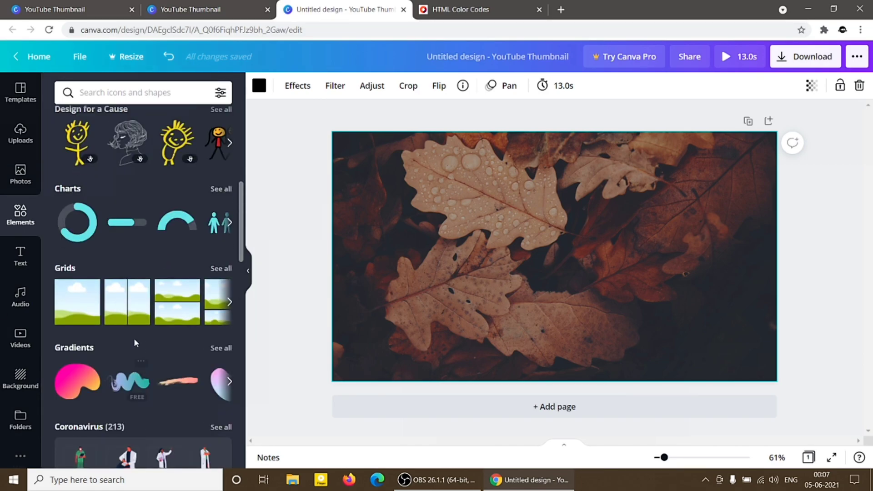
{"action": "scroll", "coordinate": [134, 340], "scroll_direction": "down", "scroll_amount": 2}
{"action": "scroll", "coordinate": [135, 341], "scroll_direction": "down", "scroll_amount": 6}
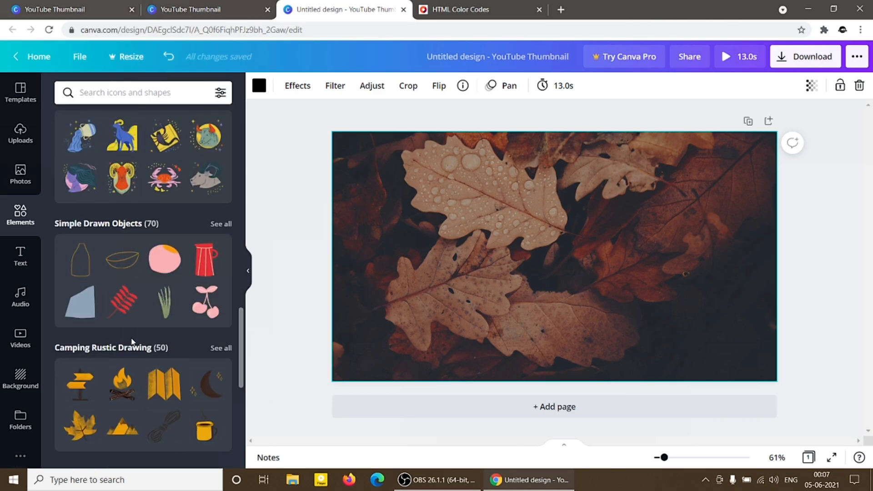
{"action": "left_click", "coordinate": [121, 144]}
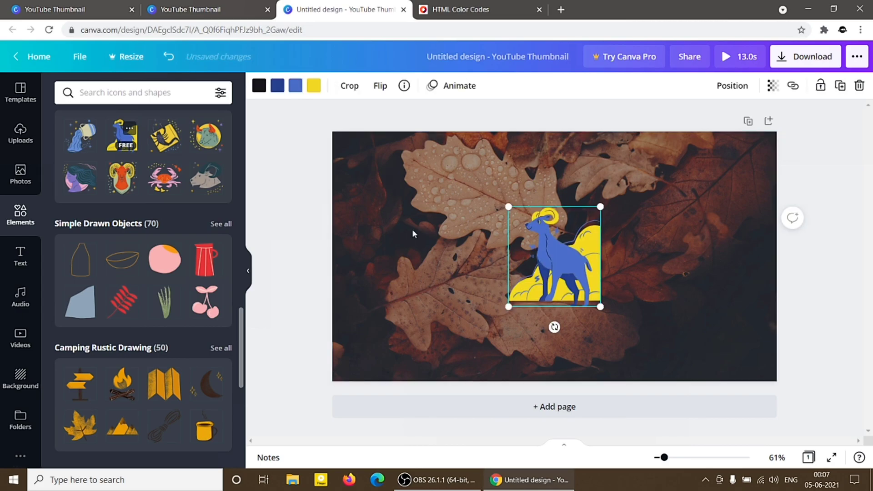
{"action": "left_click_drag", "start_coordinate": [599, 307], "coordinate": [638, 347]}
{"action": "left_click_drag", "start_coordinate": [586, 293], "coordinate": [724, 320]}
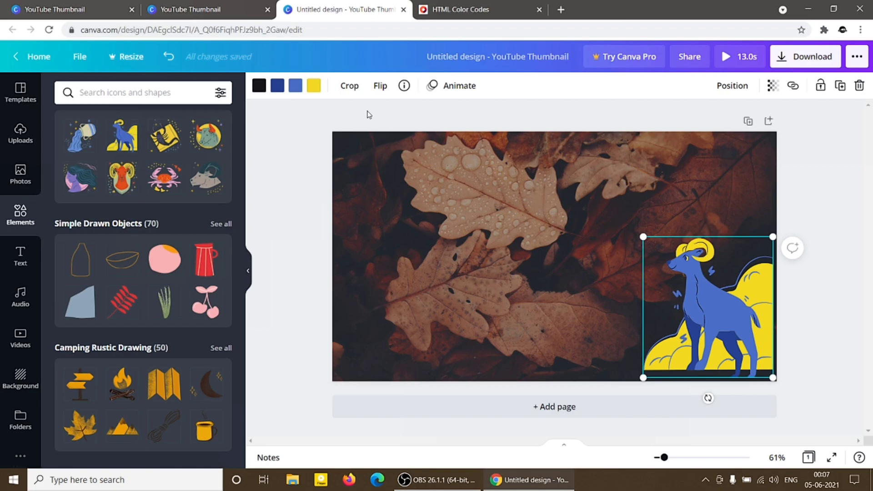
Recolour the ram illustration's yellow areas with the photo's reddish-brown, followed by the default light grey.
{"action": "left_click", "coordinate": [314, 85]}
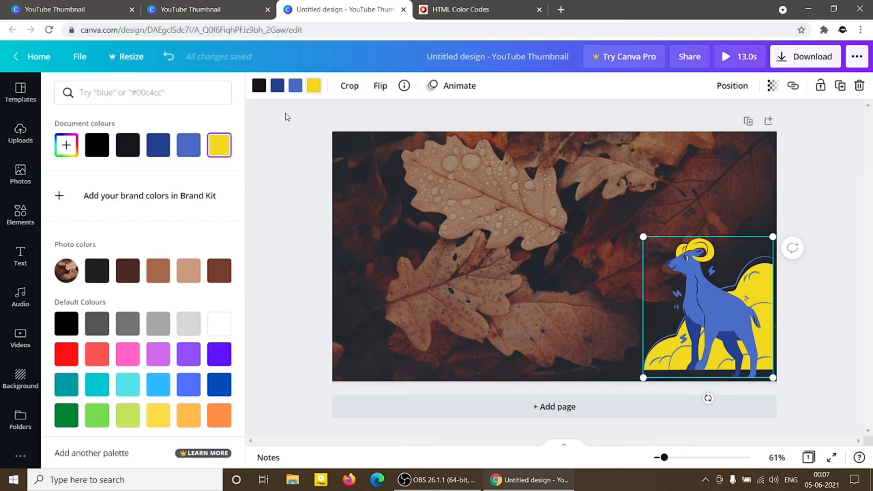
{"action": "left_click", "coordinate": [220, 271]}
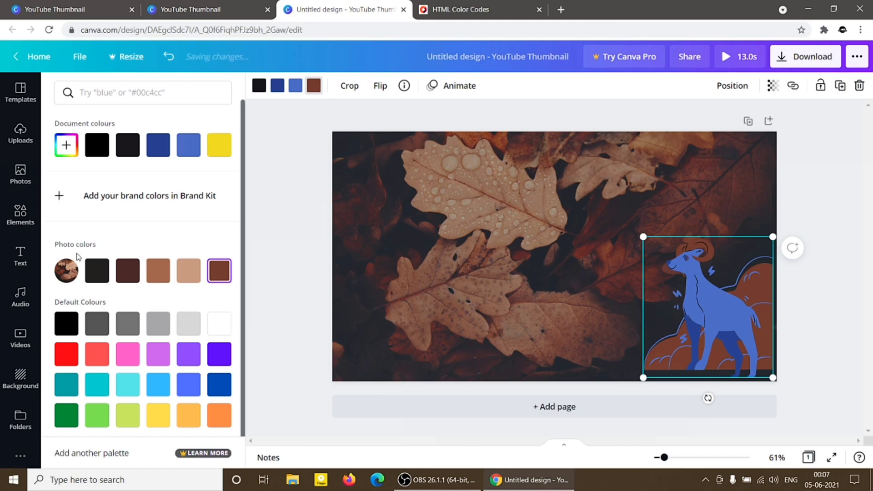
{"action": "left_click", "coordinate": [169, 331]}
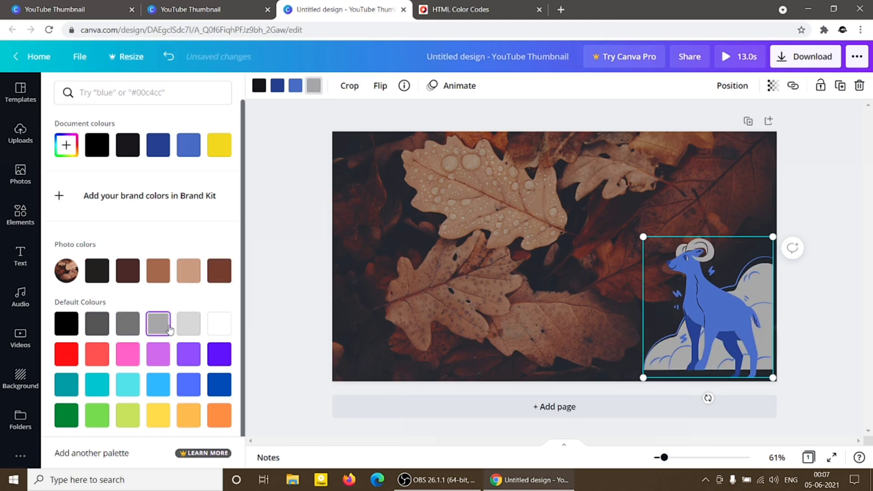
{"action": "left_click", "coordinate": [410, 254]}
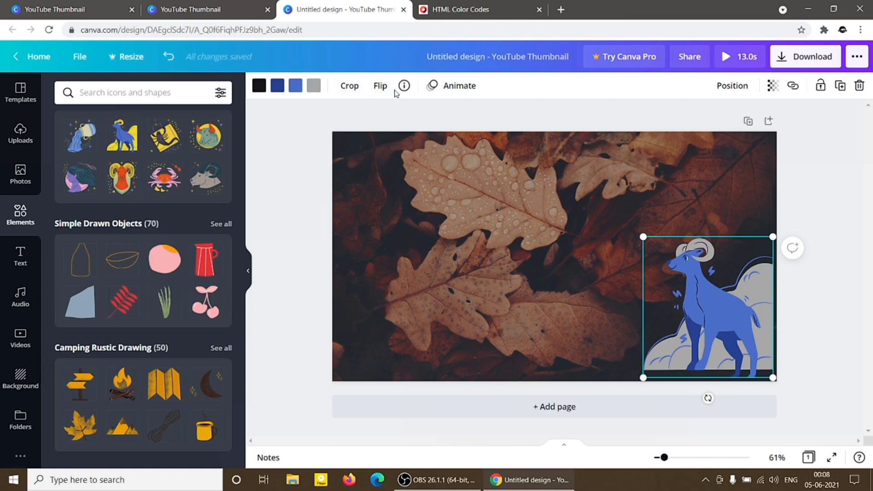
{"action": "left_click", "coordinate": [728, 94]}
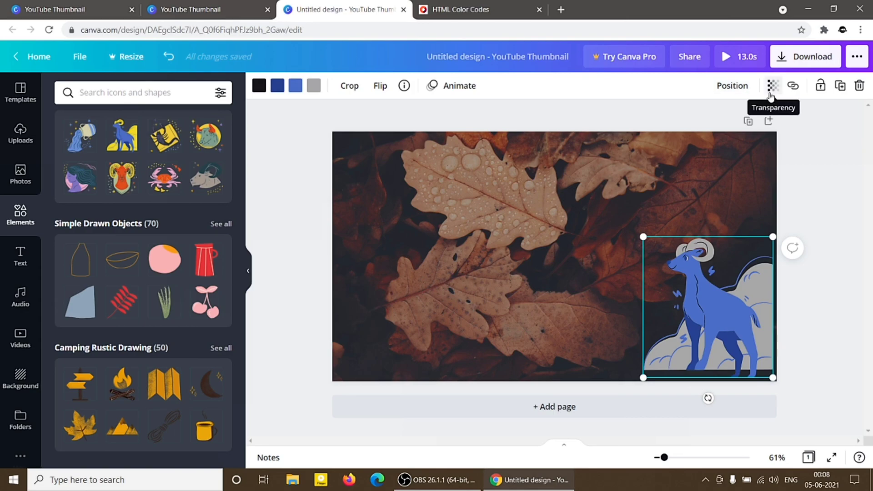
Add two copies of the long-haired woman from Duo Color Avatar and place them side by side mid-page.
{"action": "key", "text": "ctrl+minus"}
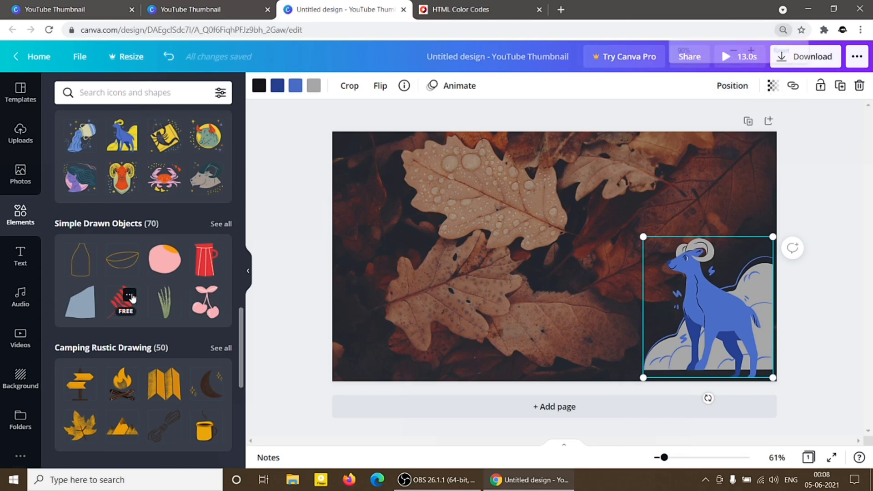
{"action": "key", "text": "ctrl+minus"}
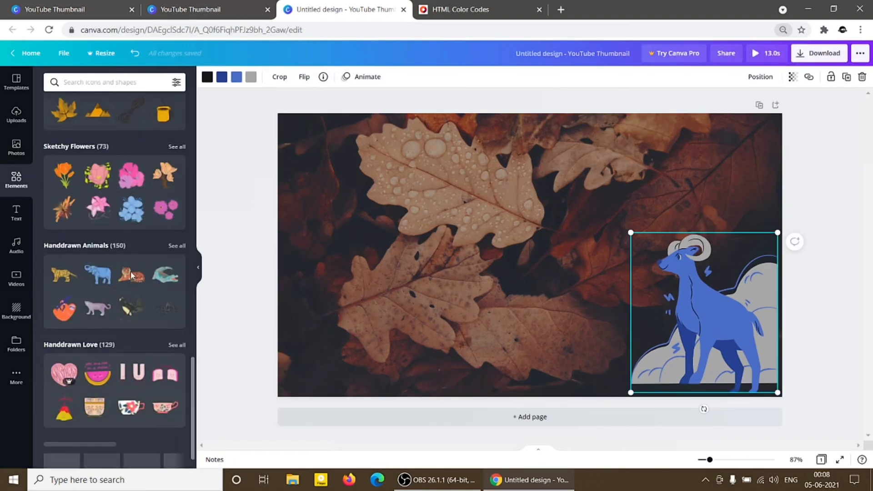
{"action": "scroll", "coordinate": [130, 271], "scroll_direction": "down", "scroll_amount": 5}
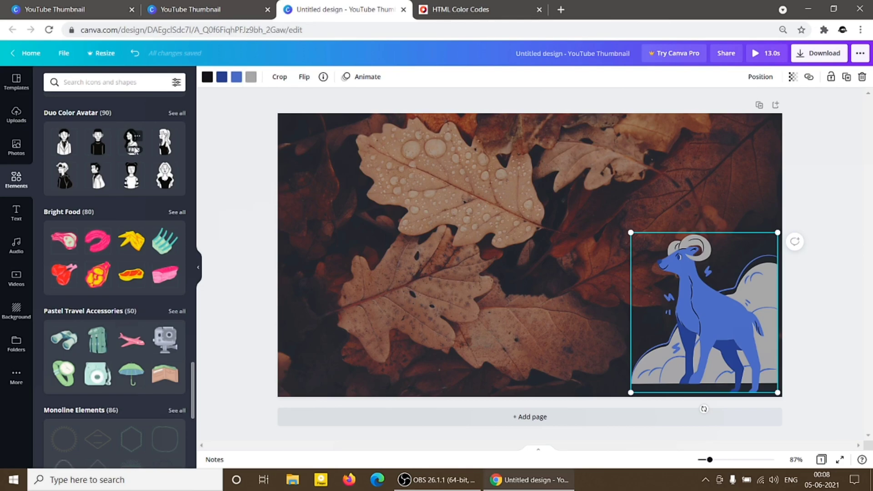
{"action": "left_click", "coordinate": [166, 181]}
{"action": "left_click_drag", "start_coordinate": [515, 259], "coordinate": [420, 249]}
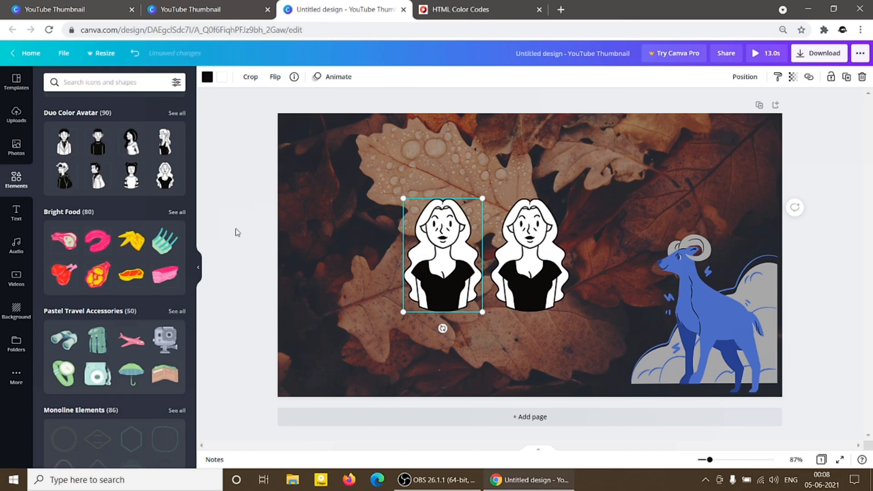
Add the binoculars and pink airplane from Pastel Travel Accessories, placing them in the page's upper-right and upper-left areas.
{"action": "left_click", "coordinate": [63, 340]}
{"action": "left_click_drag", "start_coordinate": [547, 273], "coordinate": [678, 203]}
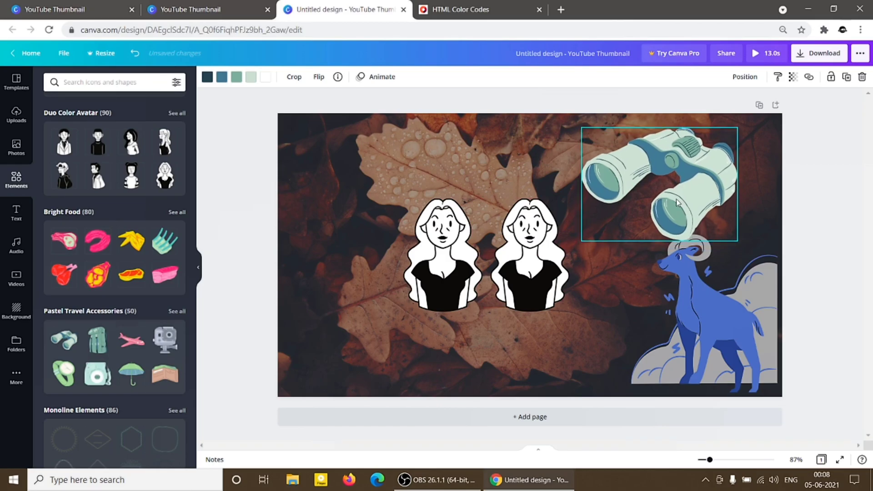
{"action": "left_click", "coordinate": [137, 336]}
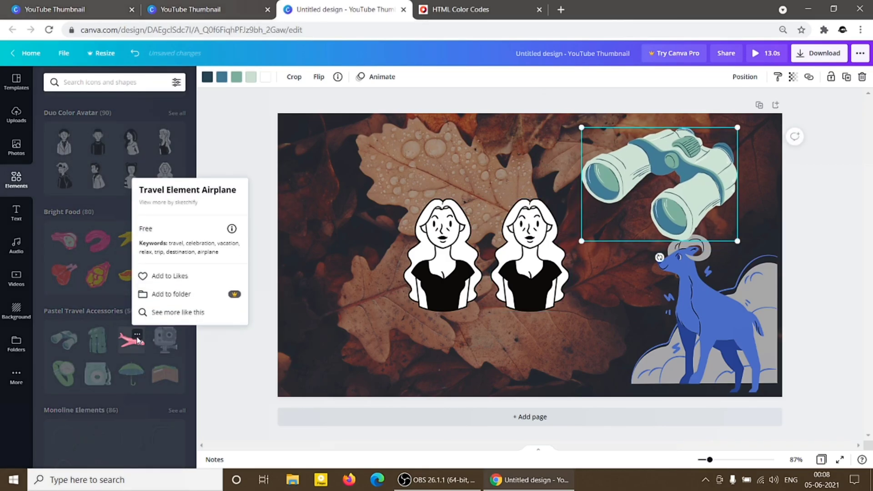
{"action": "left_click", "coordinate": [132, 345]}
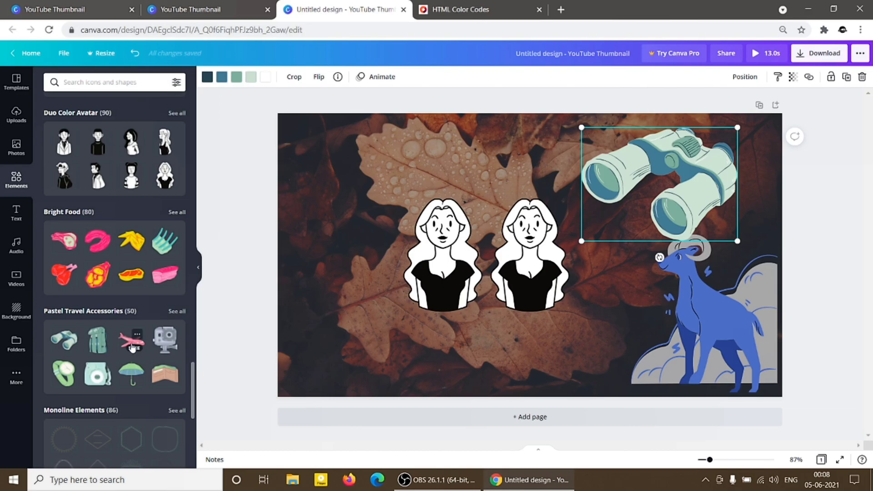
{"action": "left_click", "coordinate": [132, 348]}
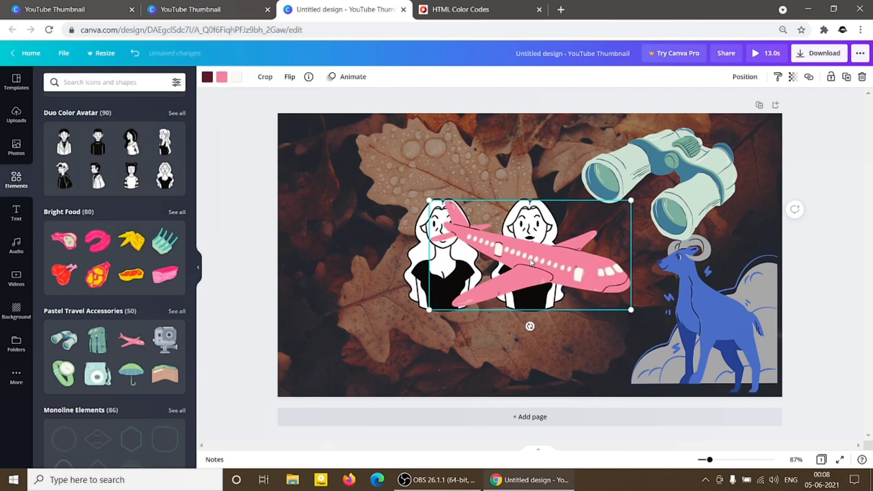
{"action": "left_click_drag", "start_coordinate": [450, 212], "coordinate": [310, 120]}
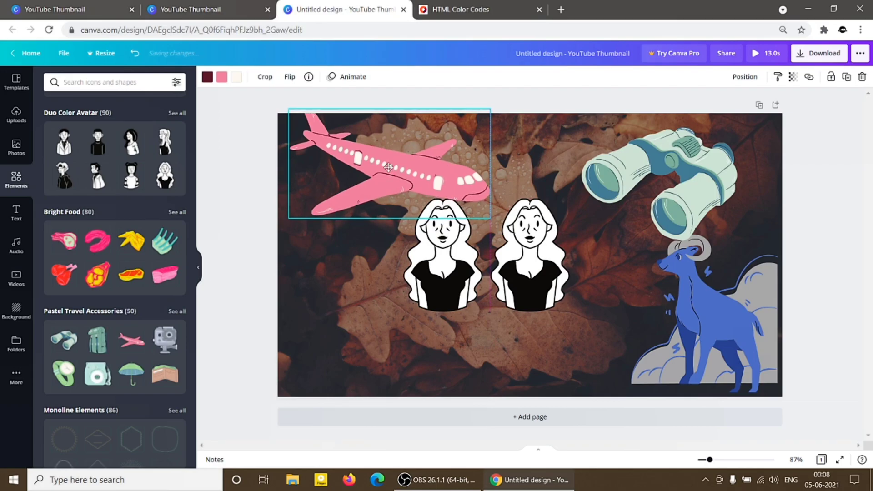
Search the elements library for "camera".
{"action": "scroll", "coordinate": [105, 197], "scroll_direction": "up", "scroll_amount": 15}
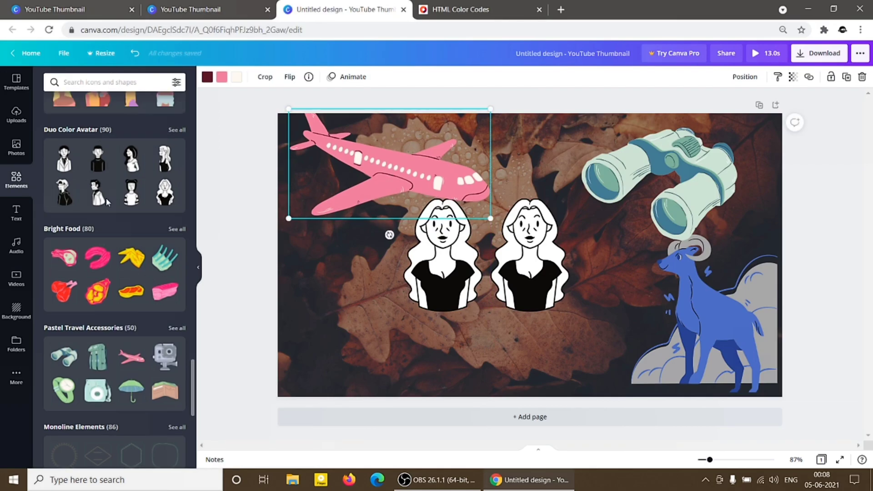
{"action": "left_click", "coordinate": [91, 82]}
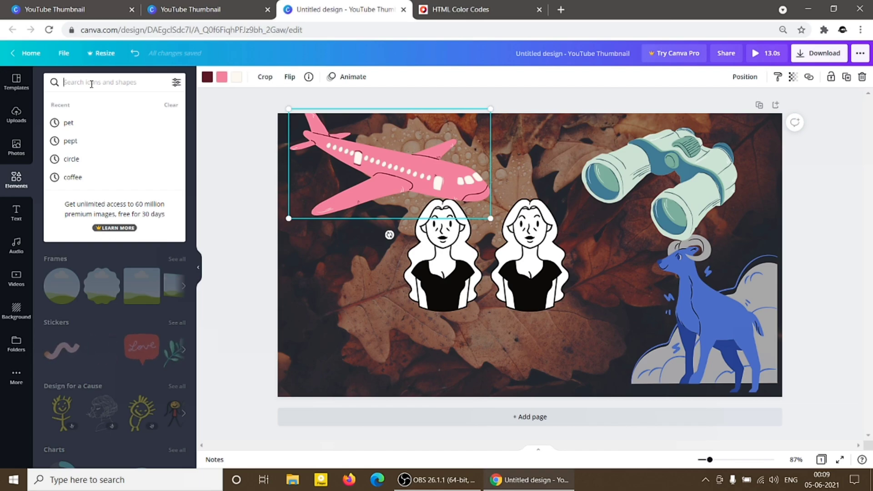
{"action": "type", "text": "c"}
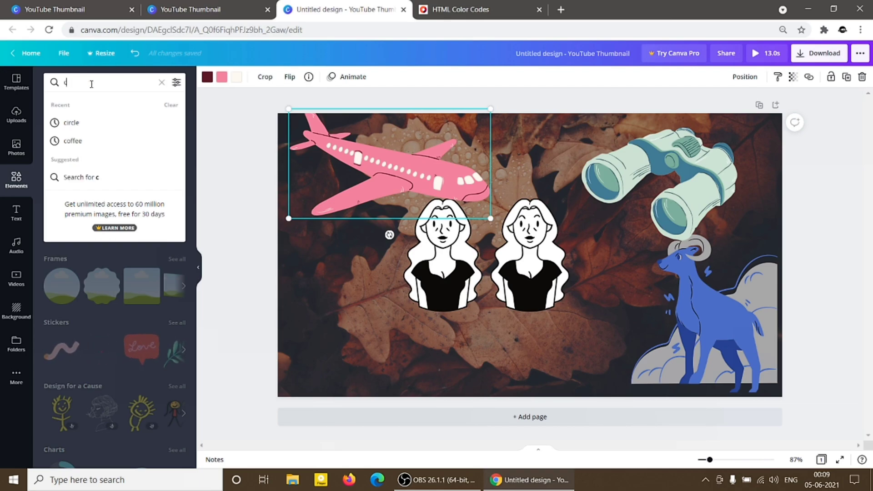
{"action": "type", "text": "amera"}
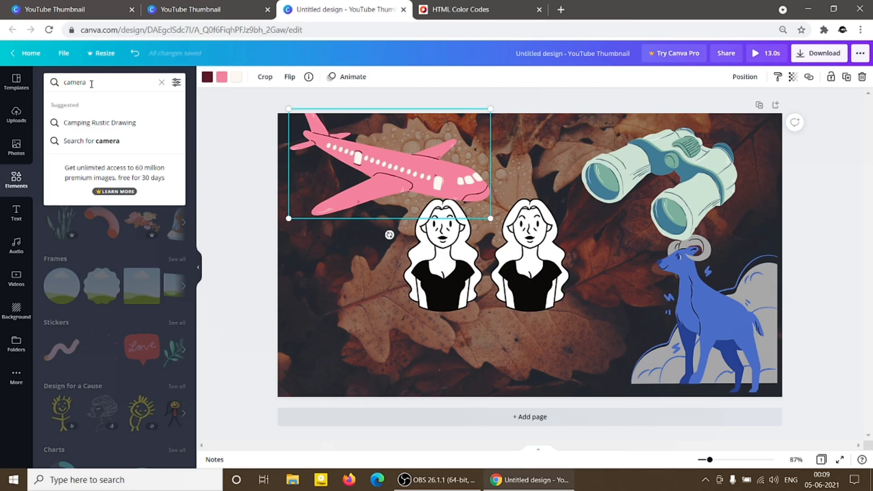
{"action": "key", "text": "Return"}
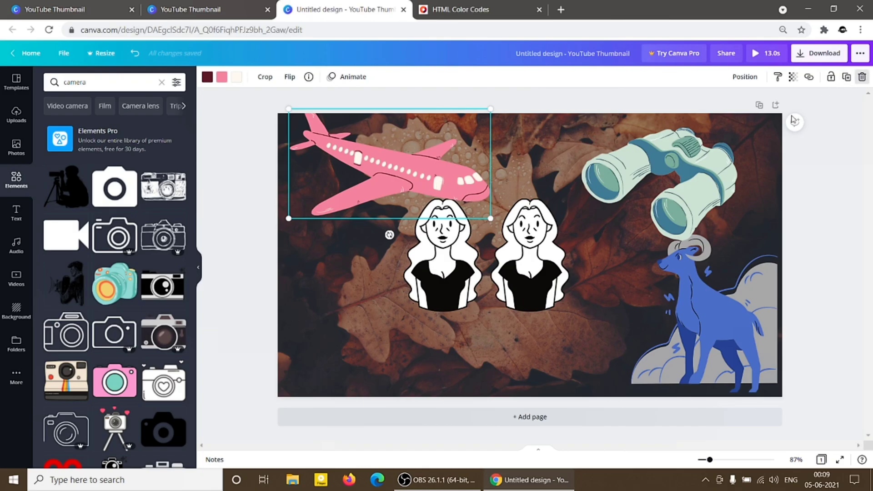
Delete the airplane, binoculars, ram and both woman avatars from the page, leaving only the leaves photo.
{"action": "left_click", "coordinate": [863, 77]}
{"action": "left_click", "coordinate": [619, 211]}
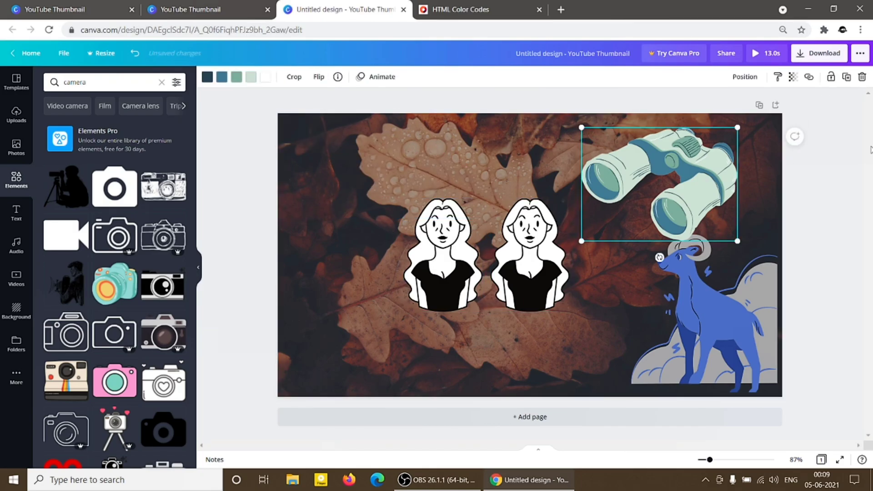
{"action": "left_click", "coordinate": [863, 78]}
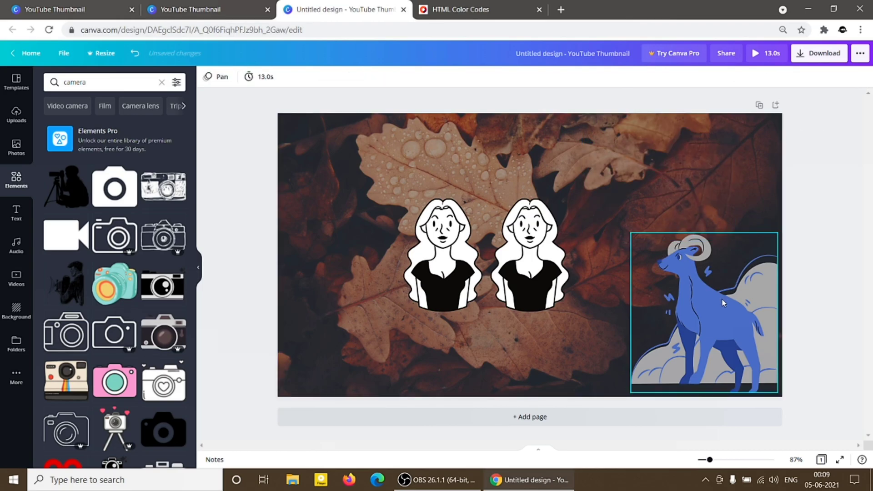
{"action": "left_click", "coordinate": [757, 243]}
{"action": "left_click", "coordinate": [862, 78]}
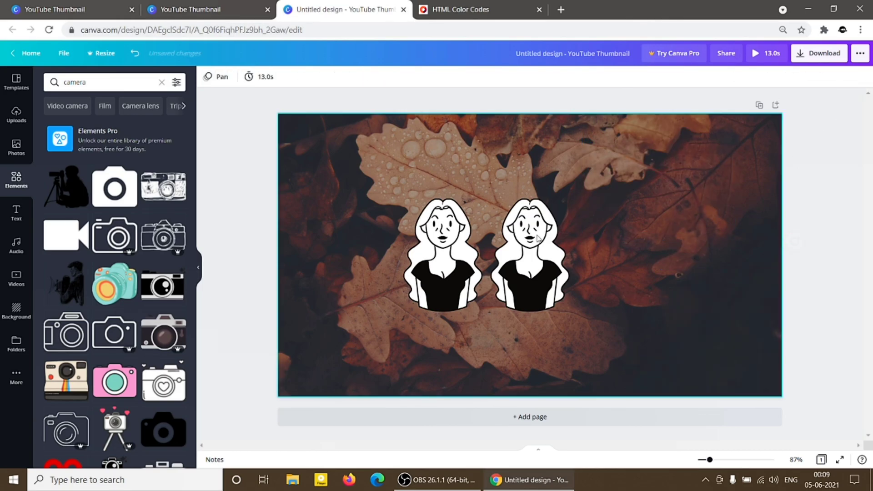
{"action": "left_click", "coordinate": [525, 241]}
{"action": "left_click", "coordinate": [862, 77]}
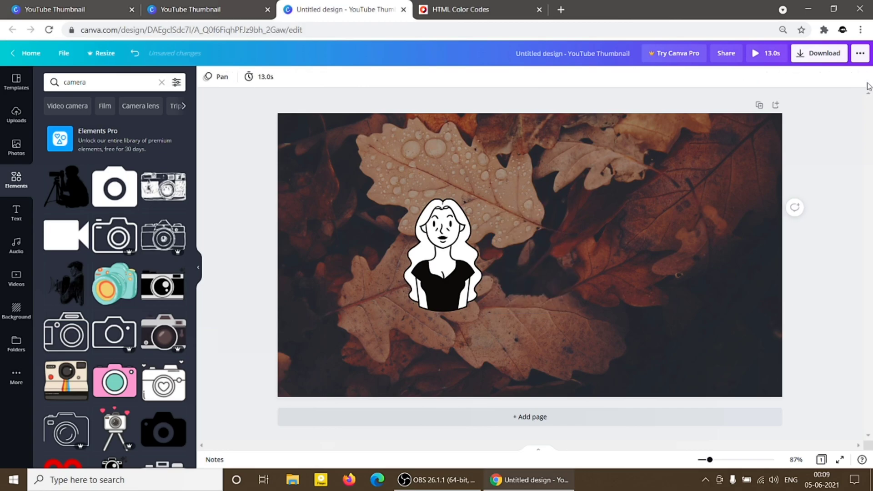
{"action": "left_click", "coordinate": [450, 282]}
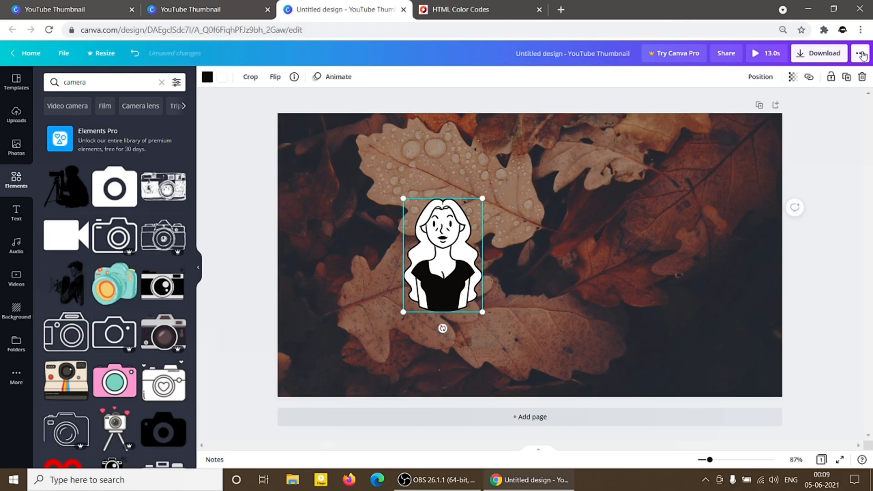
{"action": "left_click", "coordinate": [862, 78]}
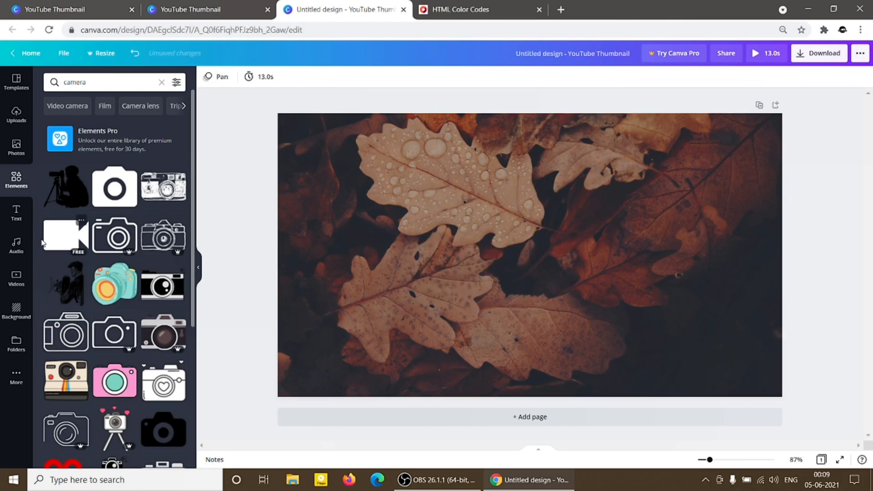
Add a heading to the page and replace its text with "subscribe to my channel".
{"action": "left_click", "coordinate": [18, 220]}
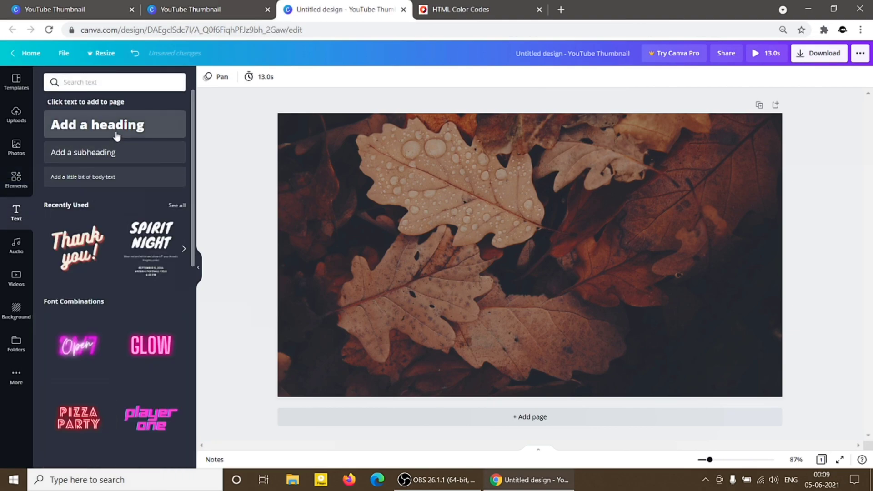
{"action": "left_click", "coordinate": [107, 132]}
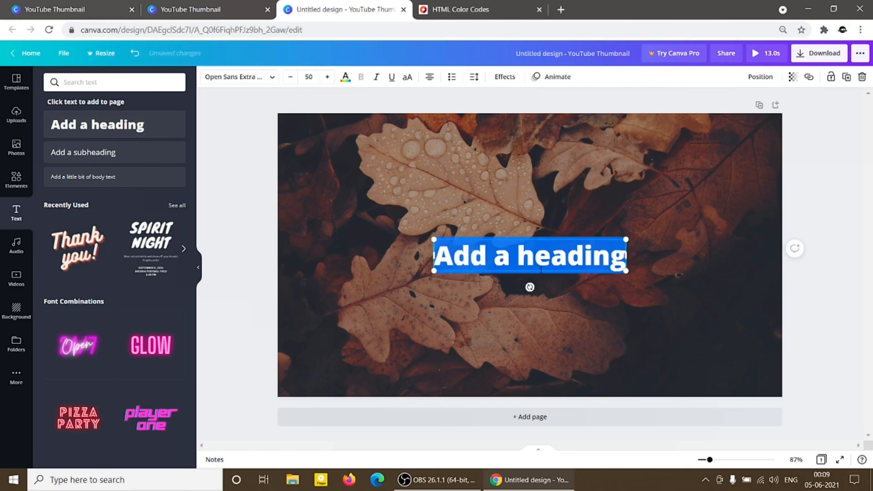
{"action": "left_click", "coordinate": [539, 255]}
{"action": "key", "text": "ctrl+a"}
{"action": "type", "text": "subs"}
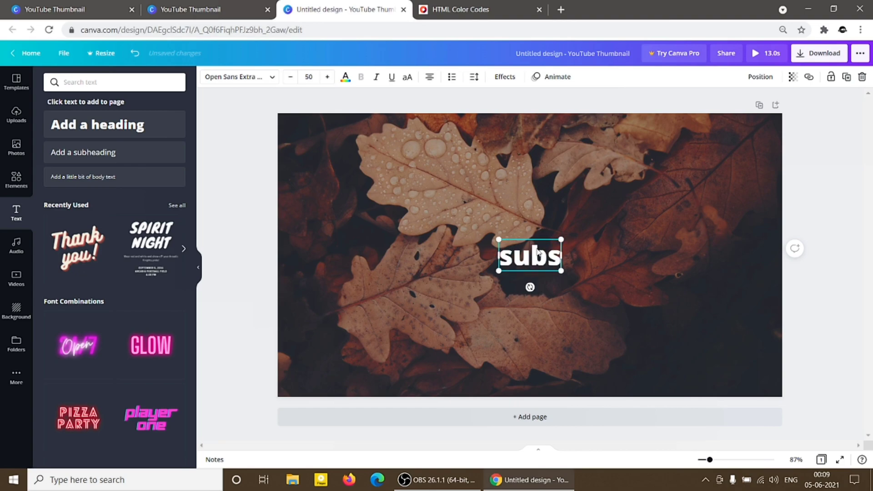
{"action": "type", "text": "cribe to m"}
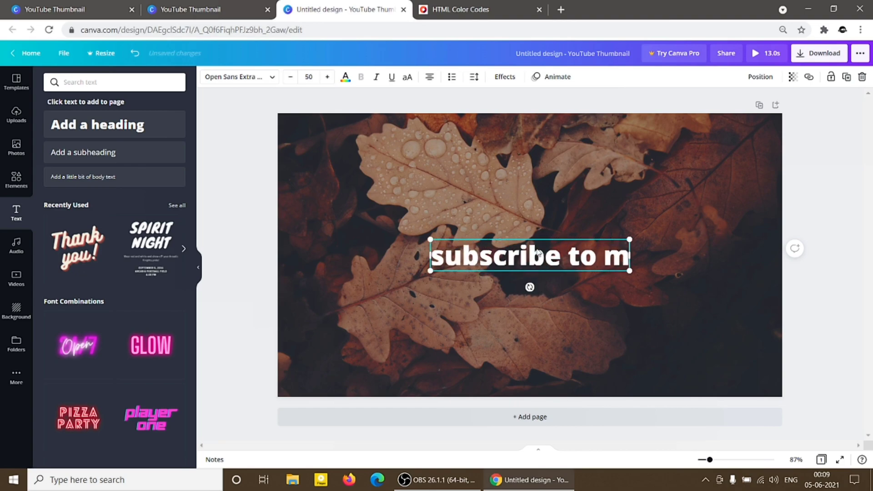
{"action": "type", "text": "y channel"}
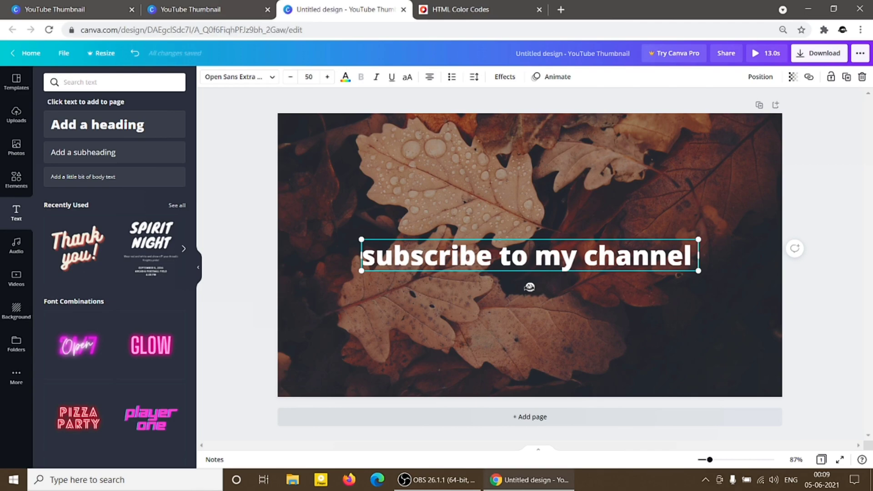
Try tilting the heading slightly clockwise and rotate it back to horizontal.
{"action": "left_click_drag", "start_coordinate": [529, 287], "coordinate": [522, 304]}
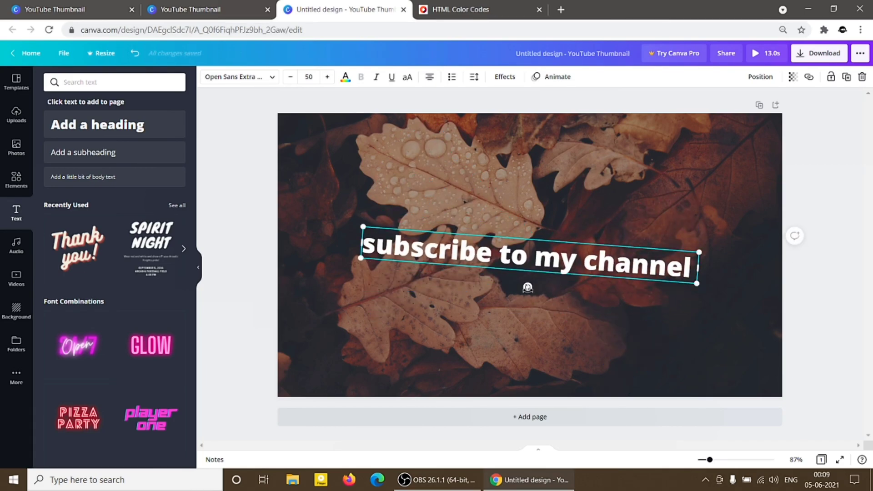
{"action": "left_click_drag", "start_coordinate": [528, 287], "coordinate": [530, 285]}
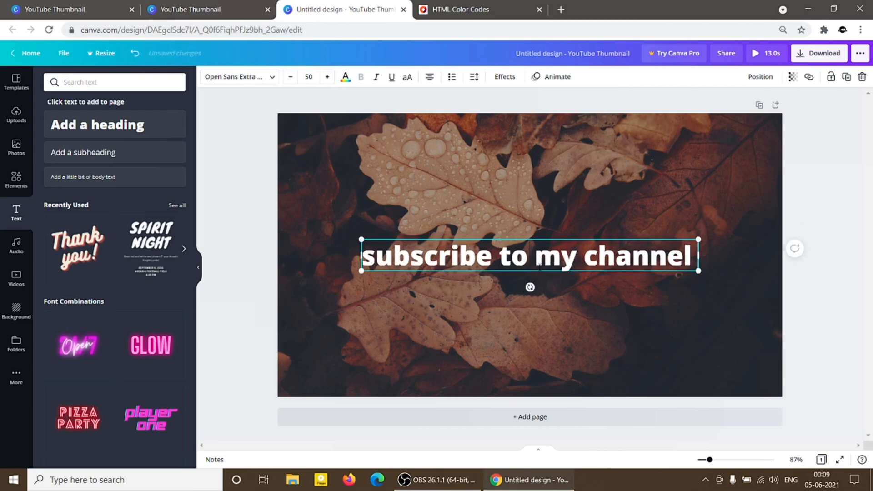